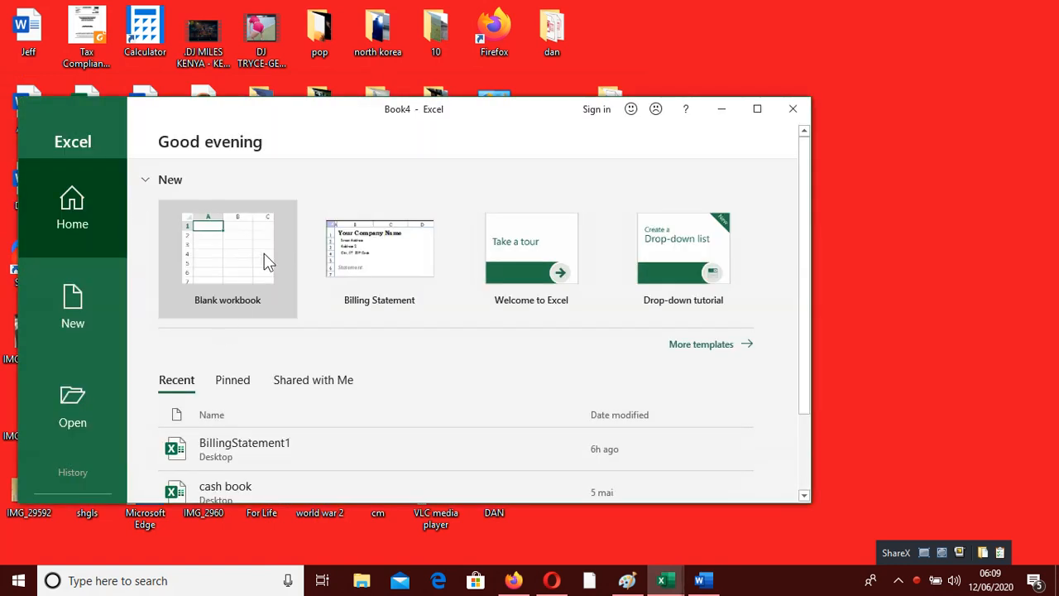
# - Create a new blank workbook and maximize its window
pyautogui.click(266, 258)
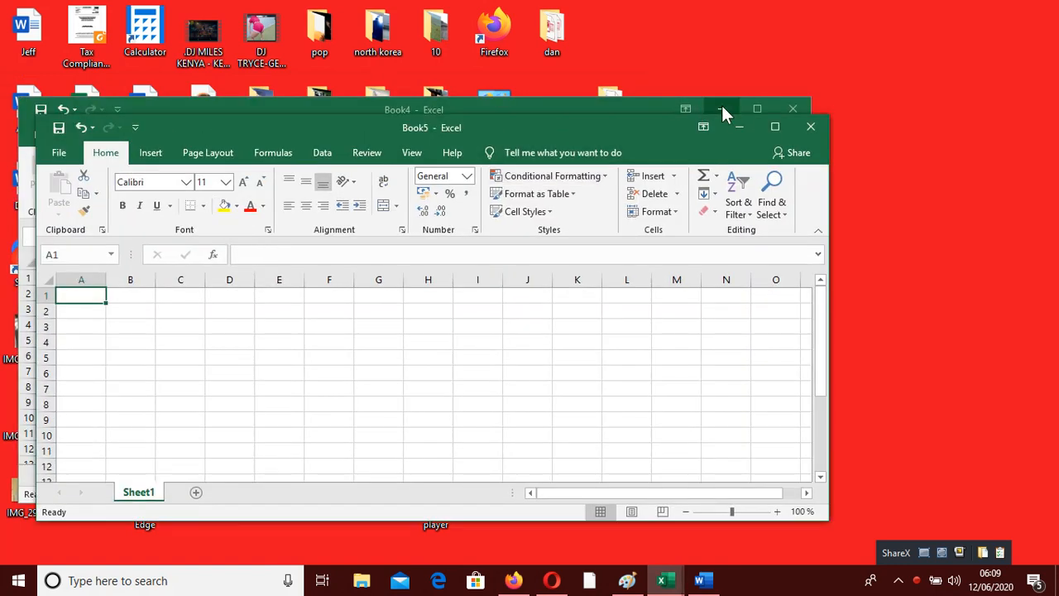
pyautogui.click(775, 126)
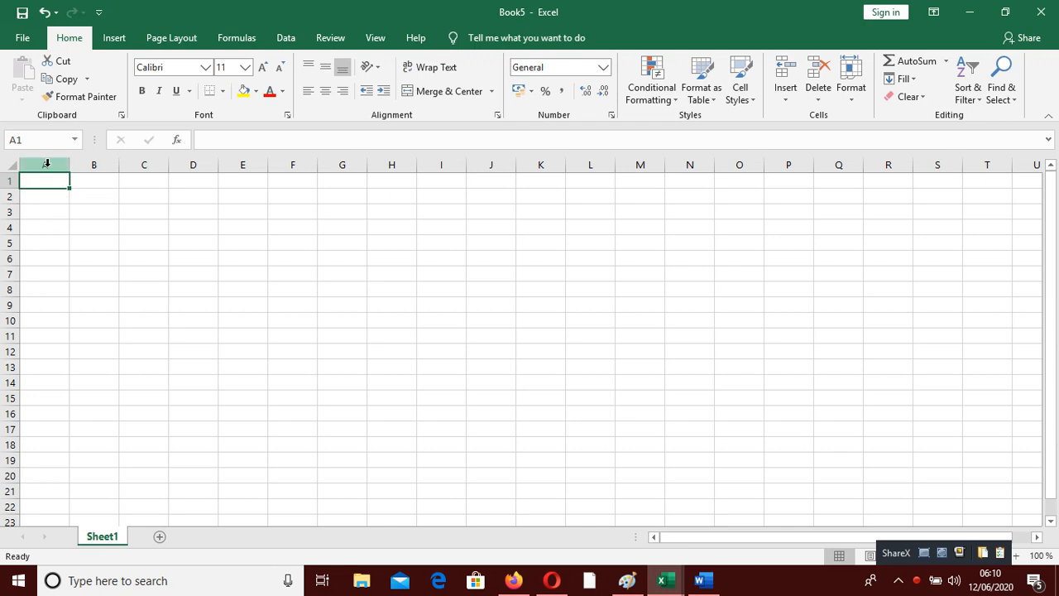
# - Enter the column headings NAME, ENGLISH and KISWAHILI in cells A3 to C3
pyautogui.click(51, 216)
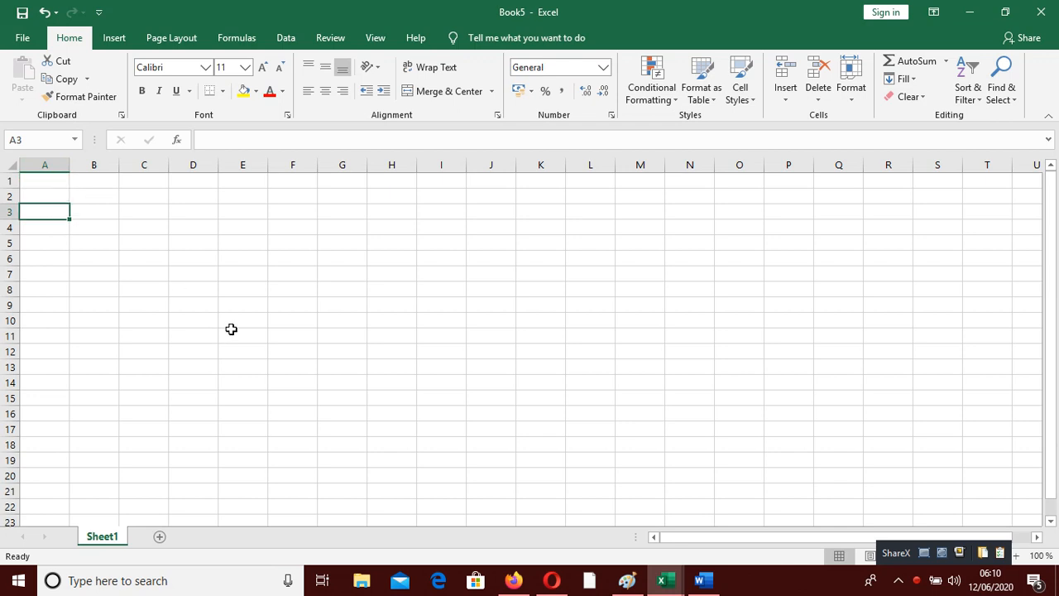
pyautogui.write('NAME')
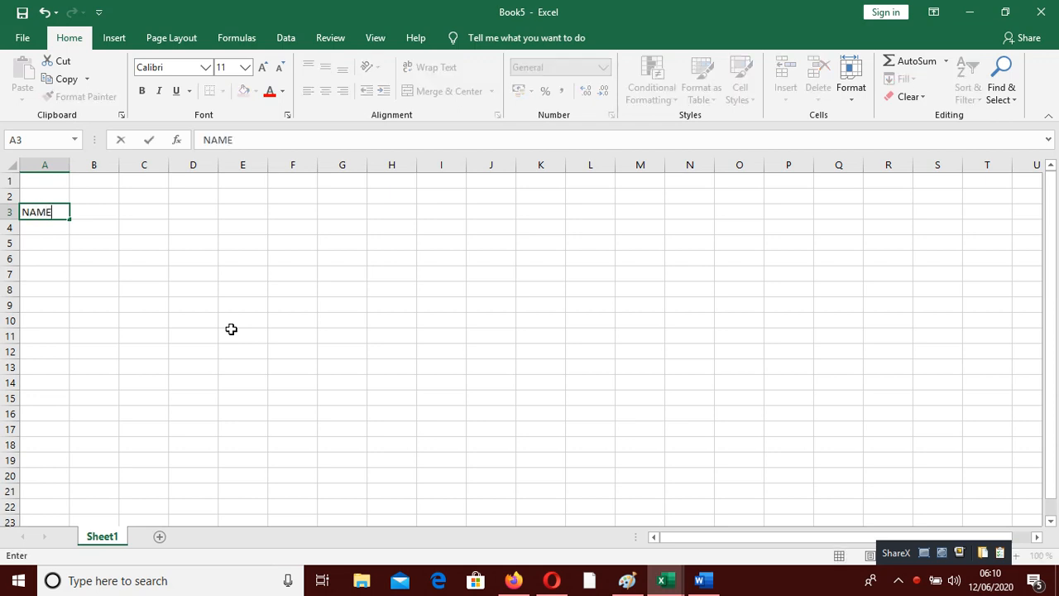
pyautogui.press('Tab')
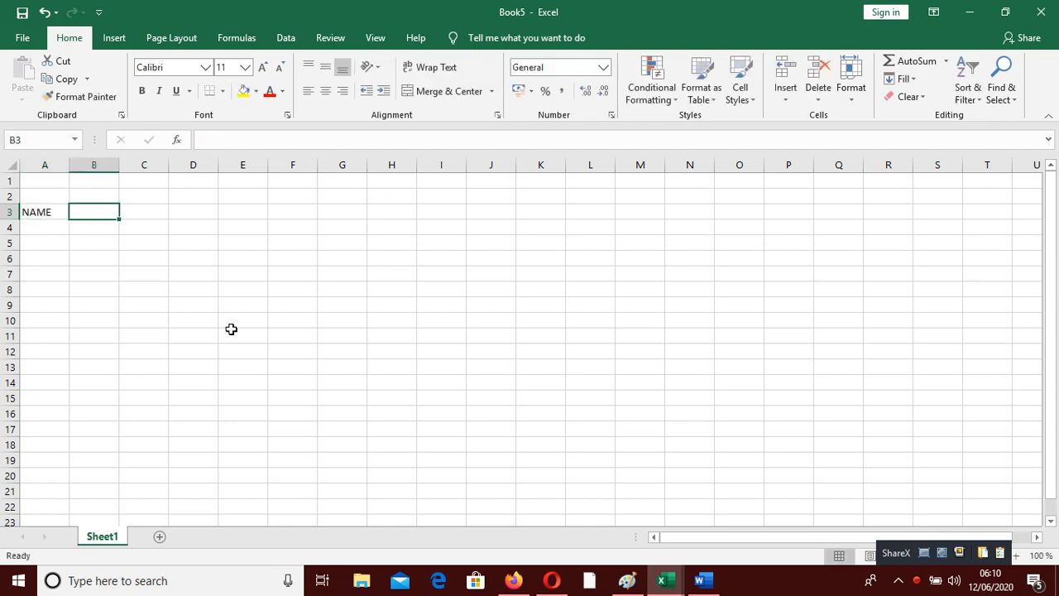
pyautogui.write('ENG')
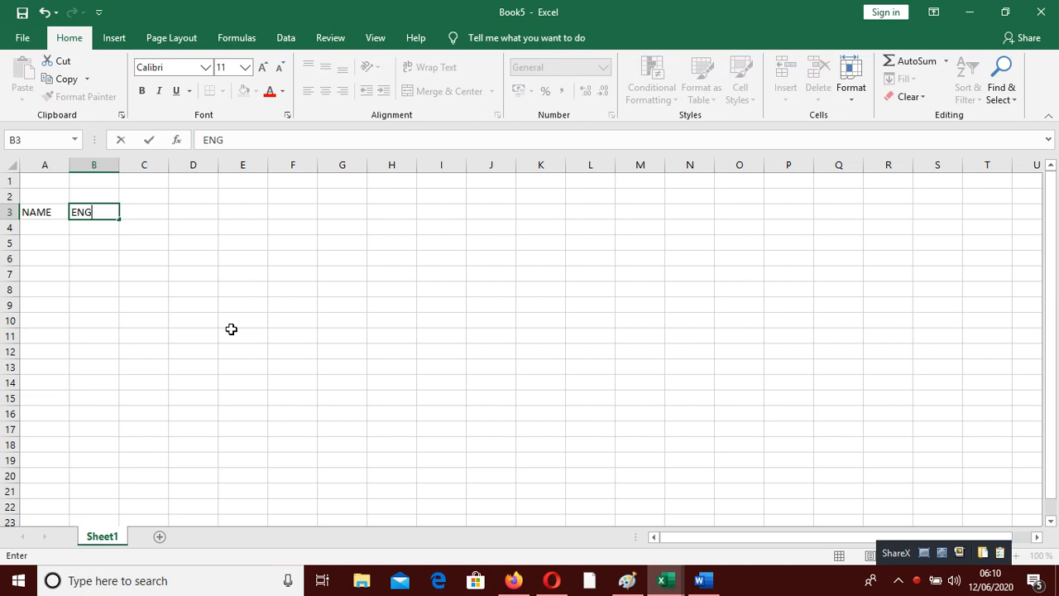
pyautogui.write('LISH')
pyautogui.press('Tab')
pyautogui.write('KISW')
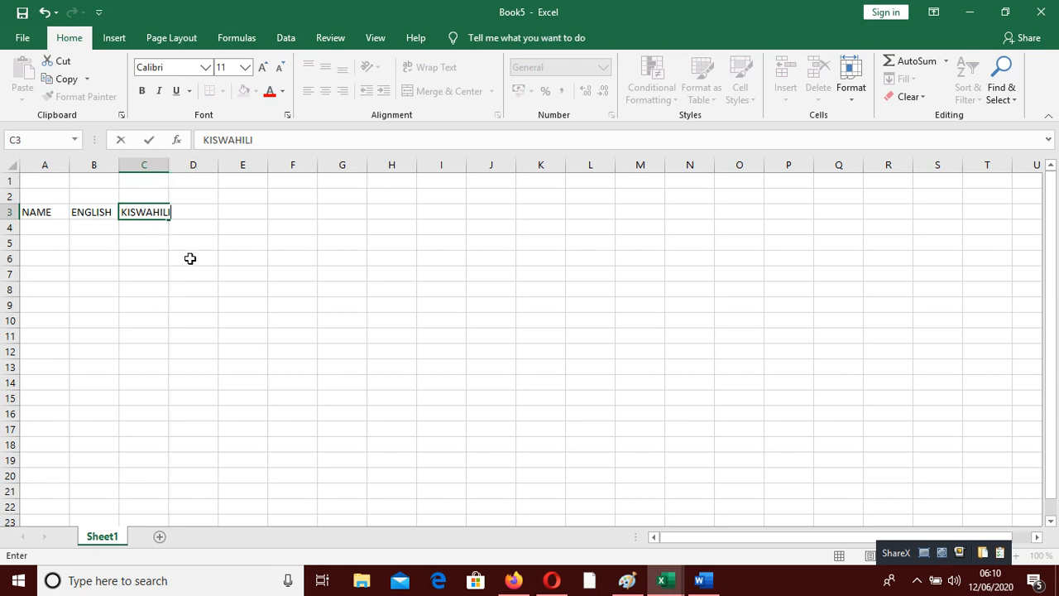
# - Widen column C to fit its heading, and enter the headings BIOLOGY in D3 and CHEMISTRY in E3
pyautogui.click(202, 247)
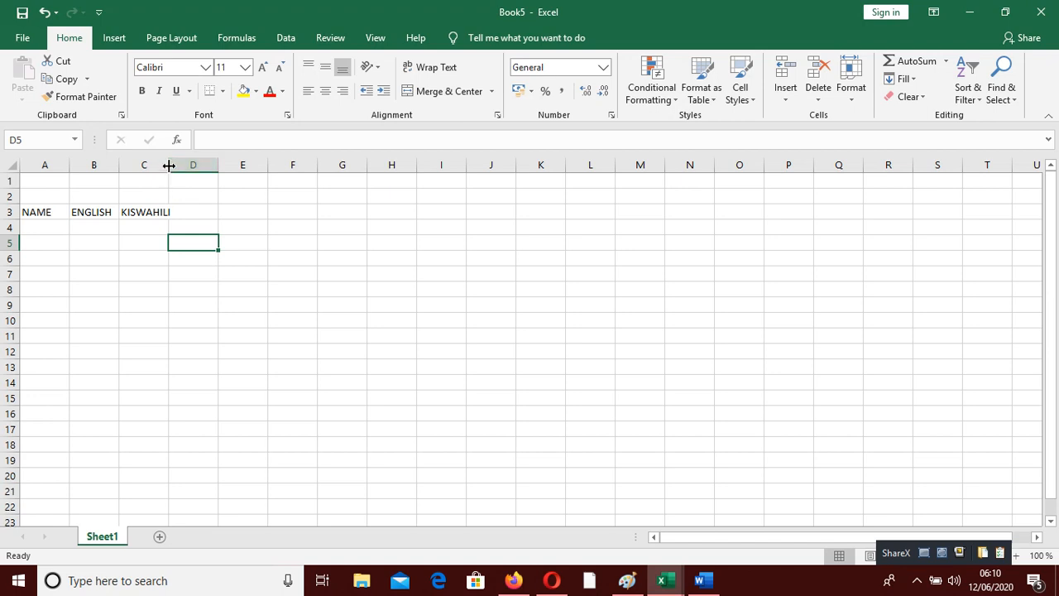
pyautogui.moveTo(169, 165); pyautogui.dragTo(193, 164)
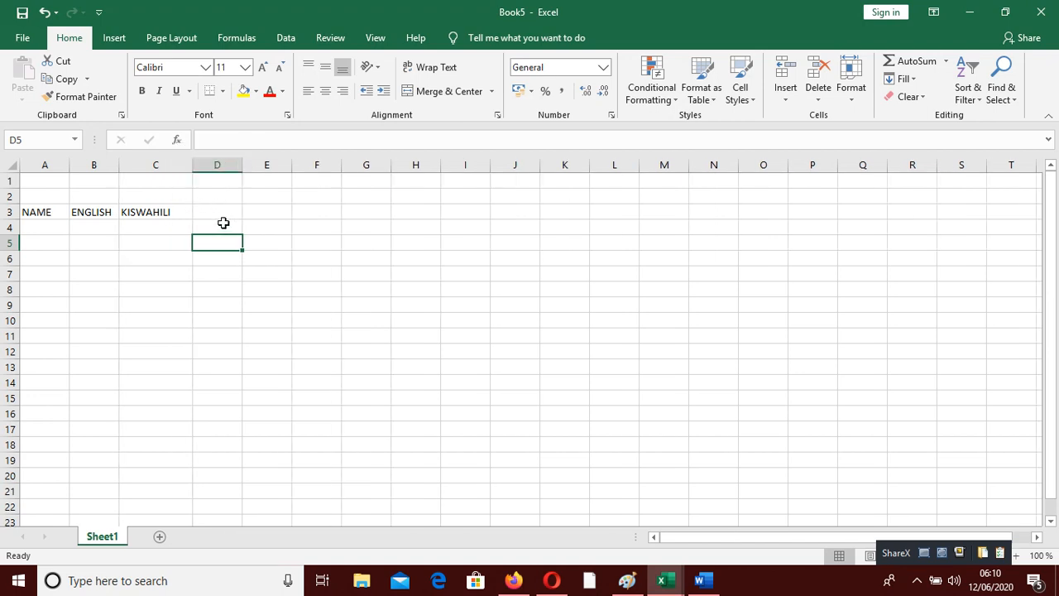
pyautogui.click(223, 212)
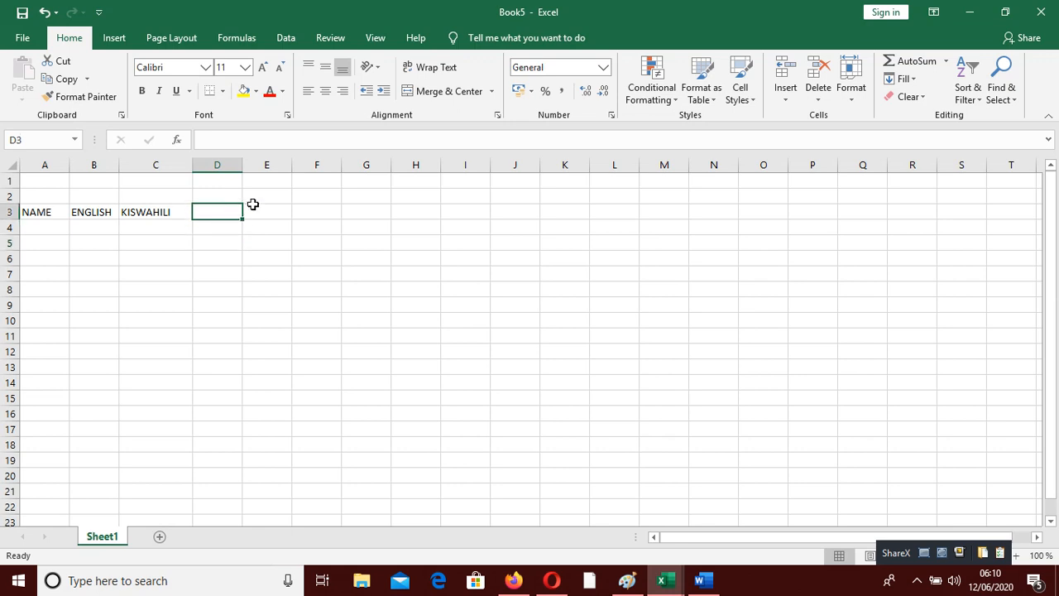
pyautogui.write('BIOLOGY')
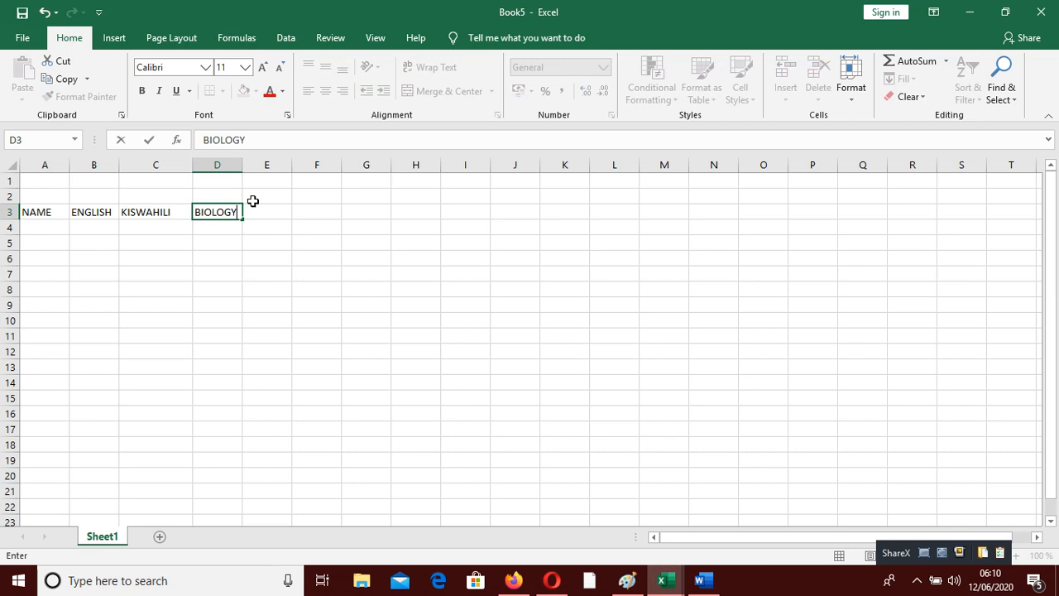
pyautogui.click(254, 207)
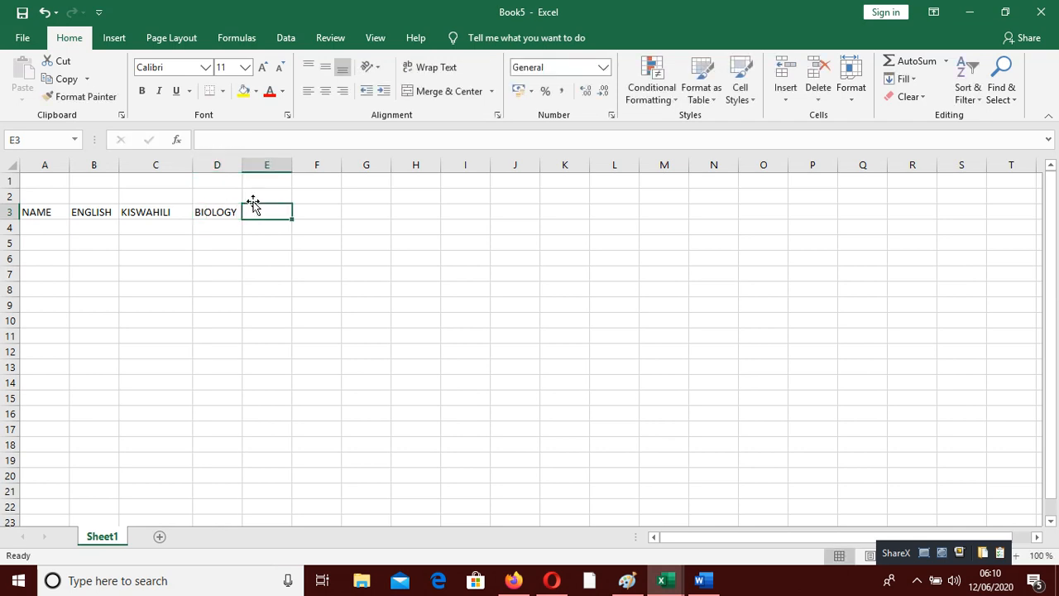
pyautogui.write('CHEMIS')
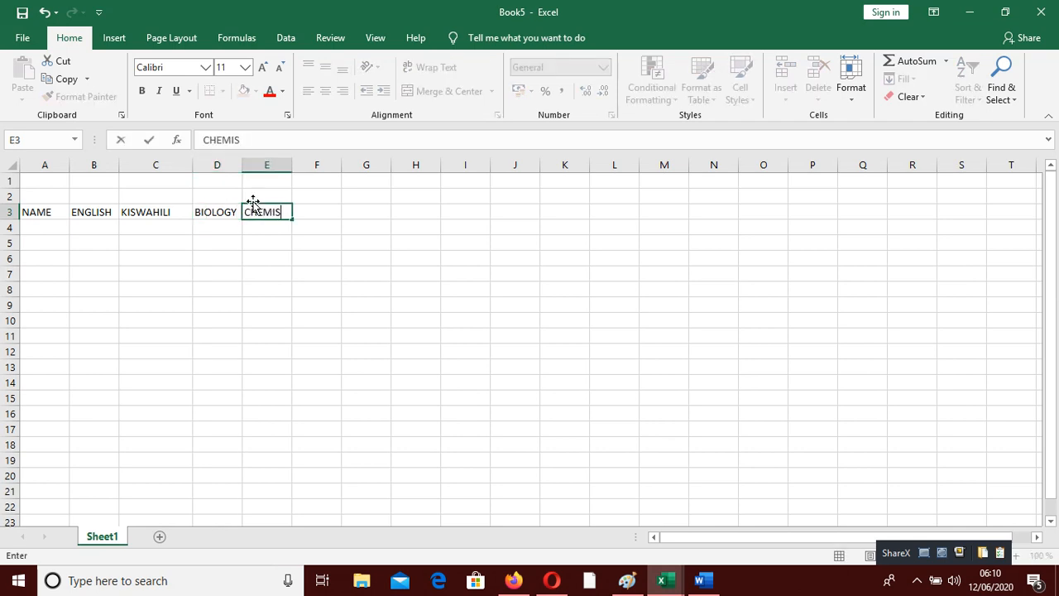
pyautogui.write('TRY')
pyautogui.press('Tab')
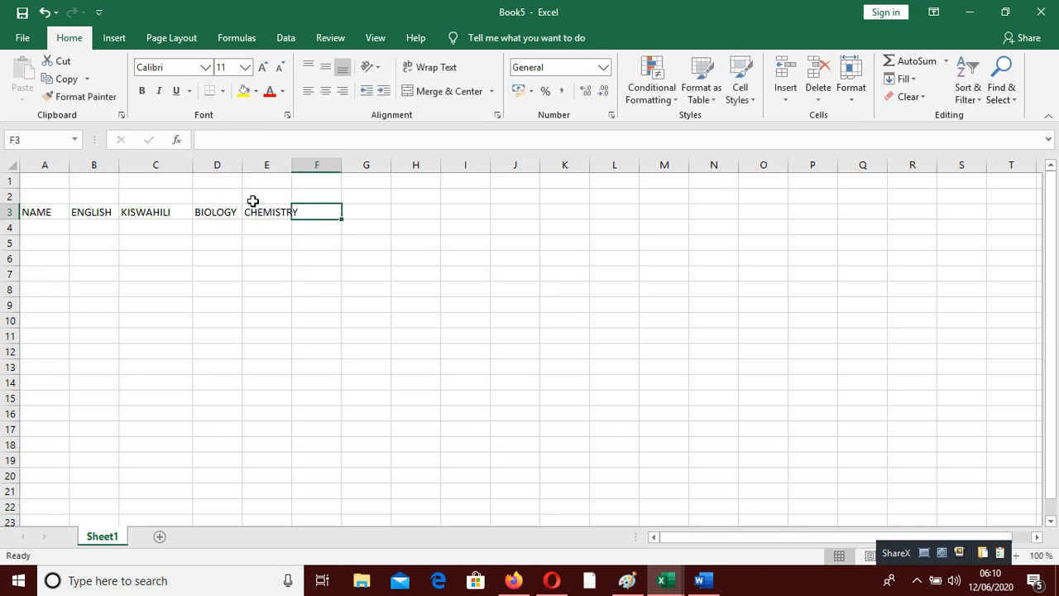
# - Widen column E to about 10.86 and enter the heading HISTORY in cell F3
pyautogui.click(276, 275)
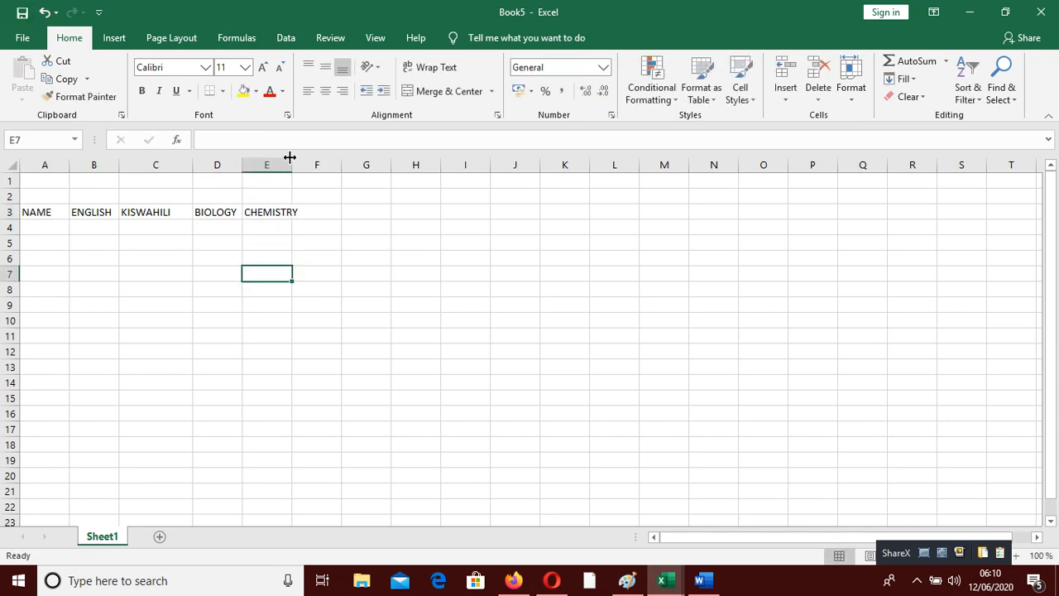
pyautogui.moveTo(290, 157)
pyautogui.mouseDown()
pyautogui.moveTo(336, 158)
pyautogui.moveTo(296, 174)
pyautogui.moveTo(303, 170)
pyautogui.mouseUp()
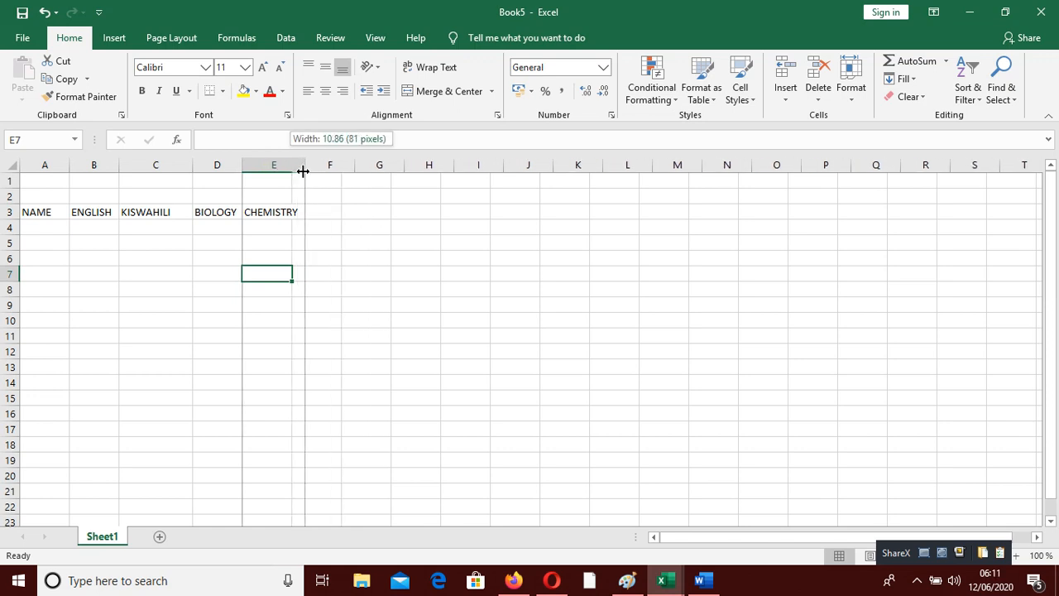
pyautogui.moveTo(340, 212); pyautogui.dragTo(341, 217)
pyautogui.click(344, 214)
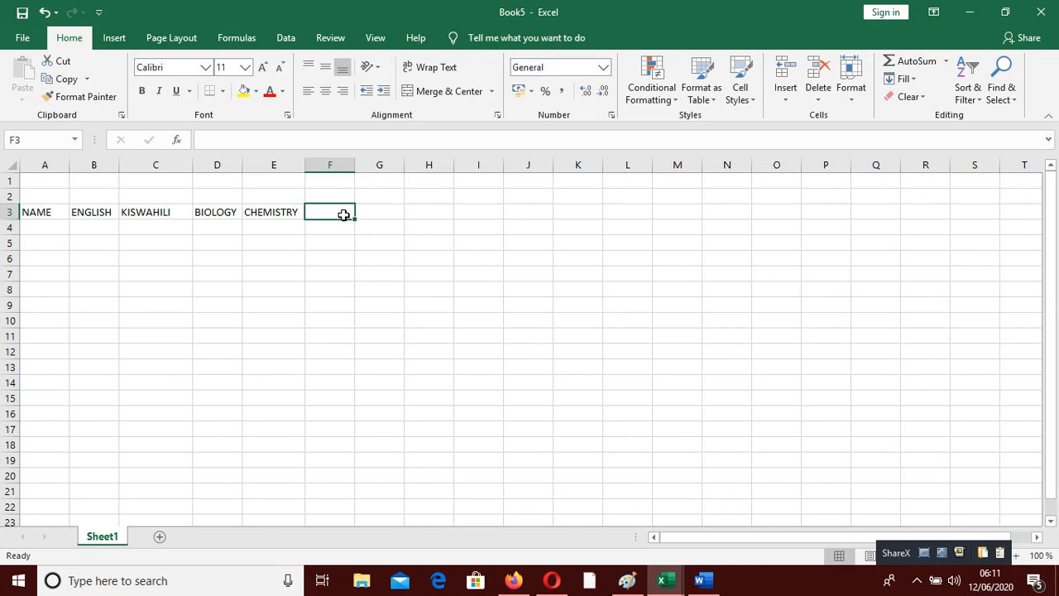
pyautogui.write('HIST')
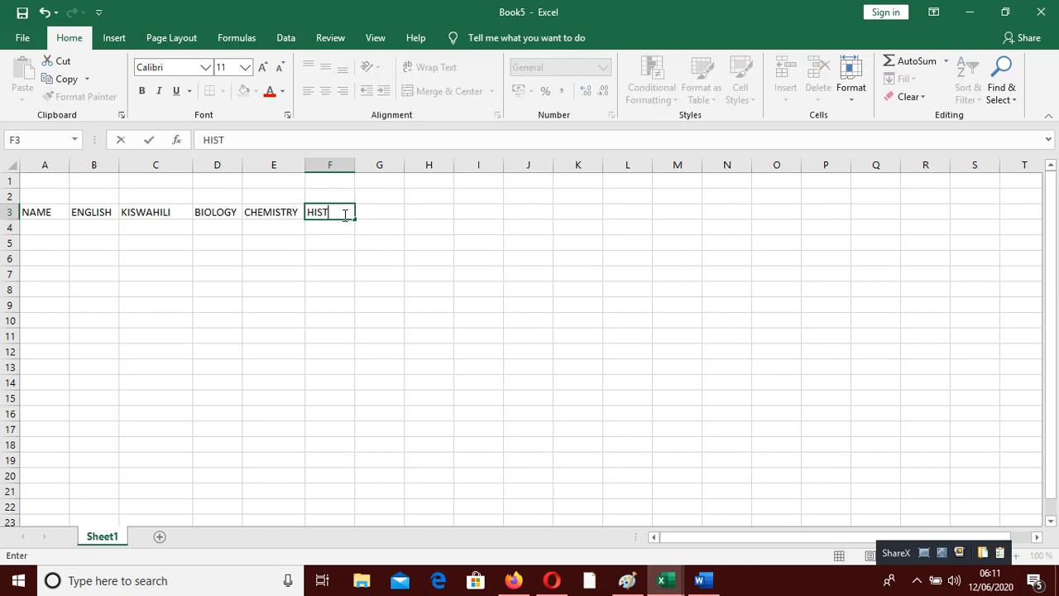
pyautogui.write('ORY')
# - Enter the first four students' first names under the NAME heading, in cells A4 to A7
pyautogui.click(47, 240)
pyautogui.click(53, 225)
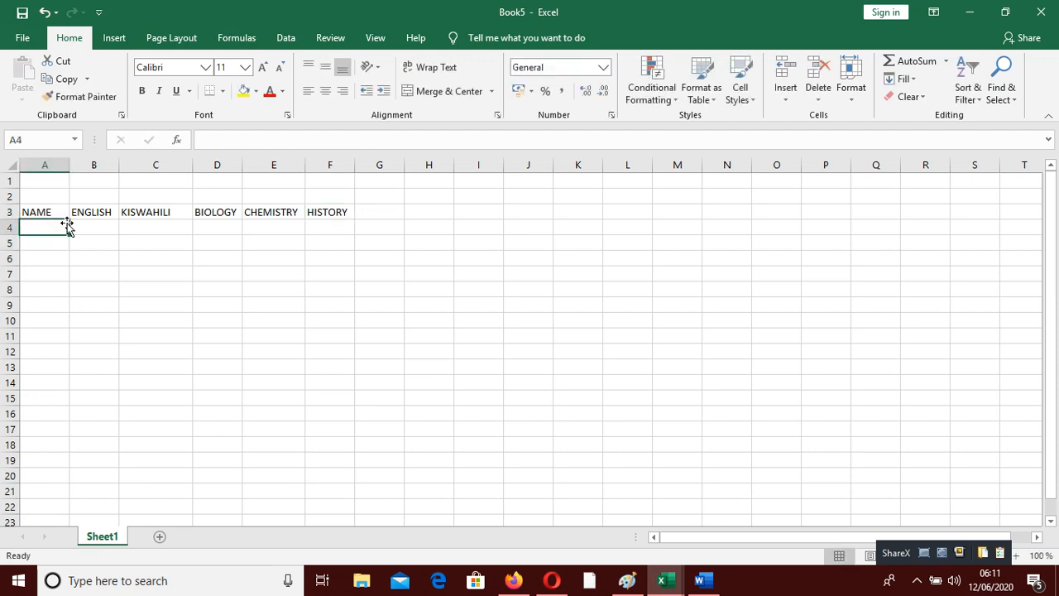
pyautogui.write('F')
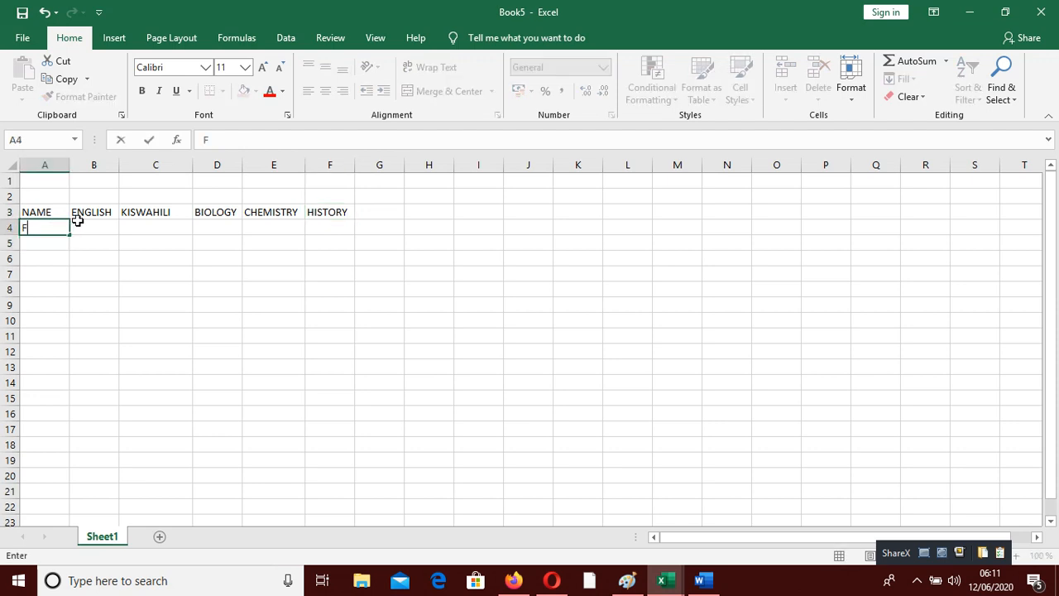
pyautogui.write('AITH')
pyautogui.press('Return')
pyautogui.write('JONE')
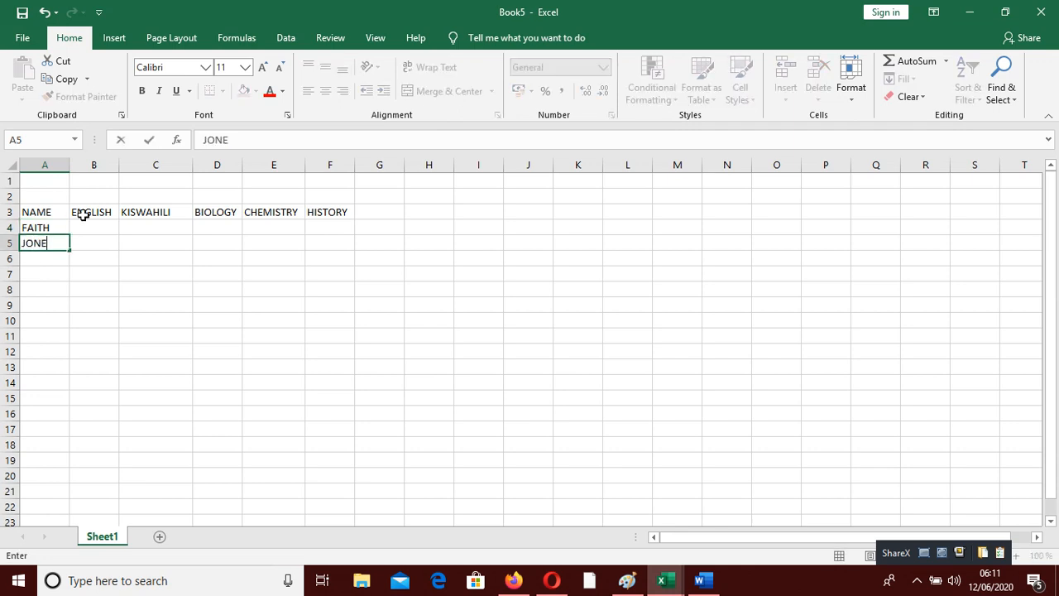
pyautogui.press('Return')
pyautogui.write('ALLA')
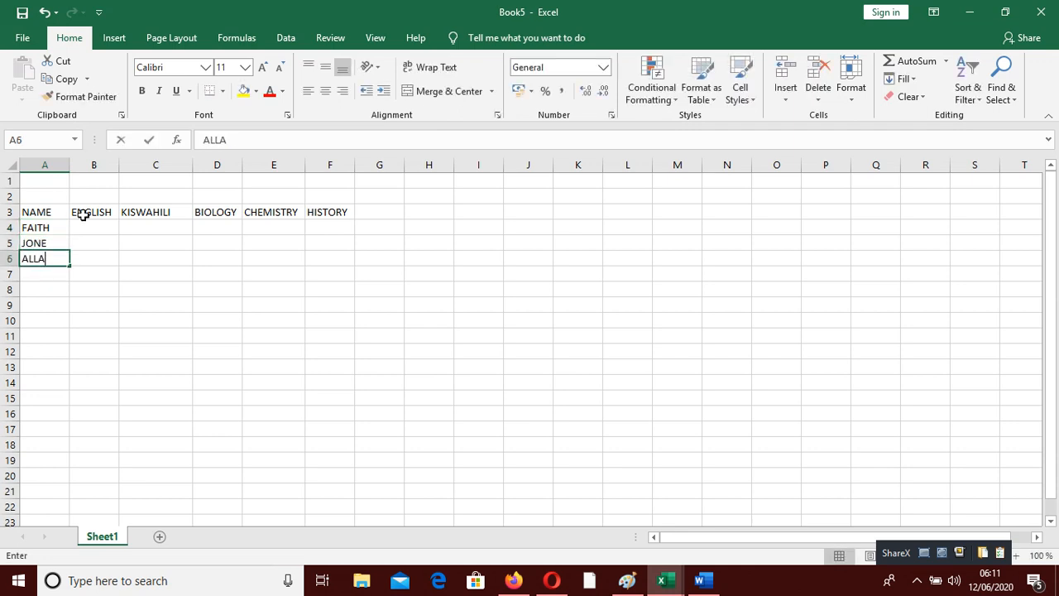
pyautogui.write('N')
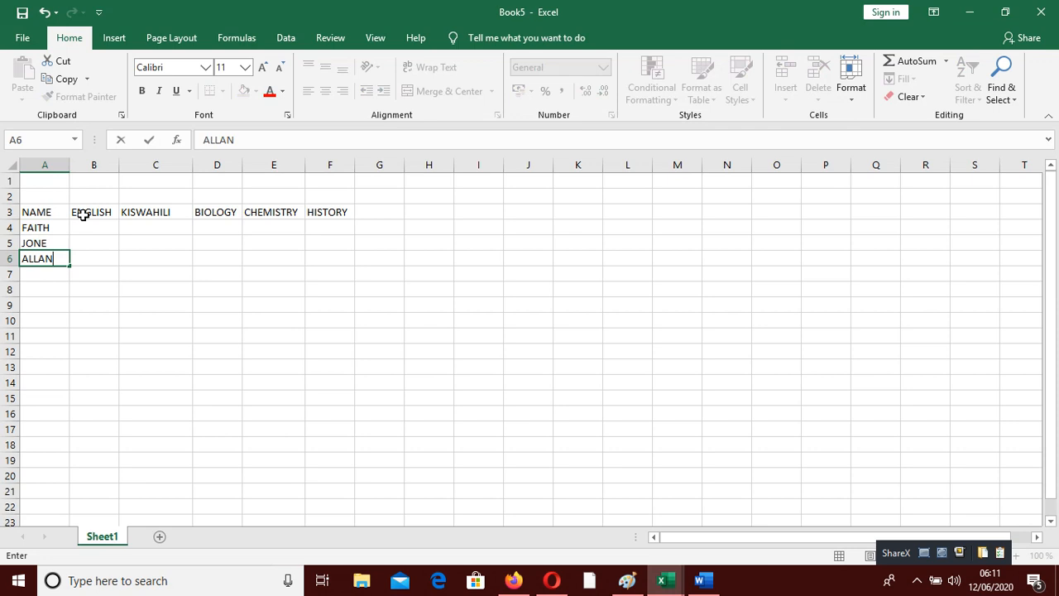
pyautogui.press('Return')
pyautogui.write('EMMA')
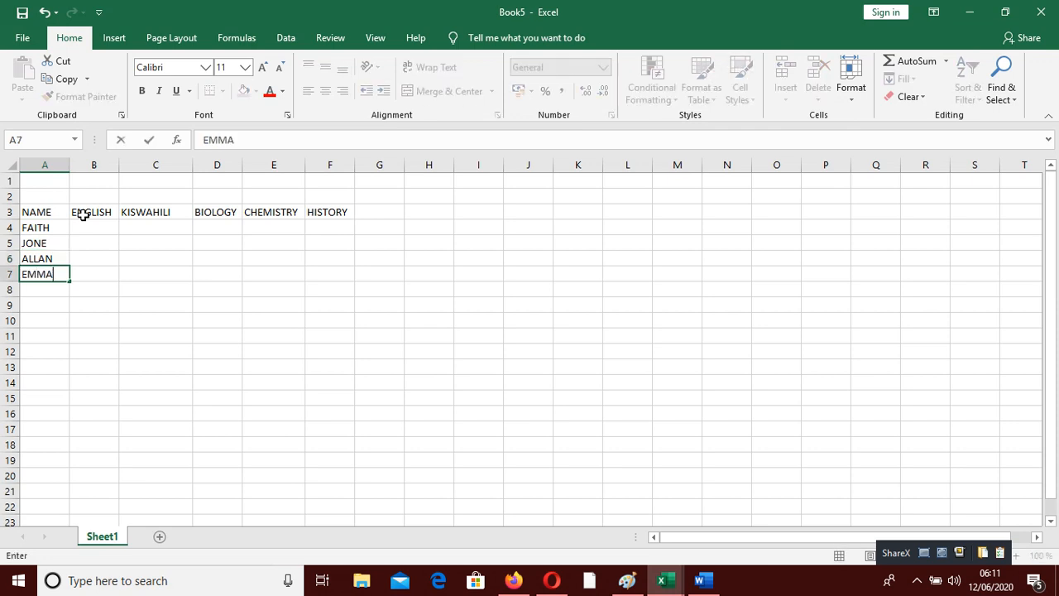
pyautogui.press('Return')
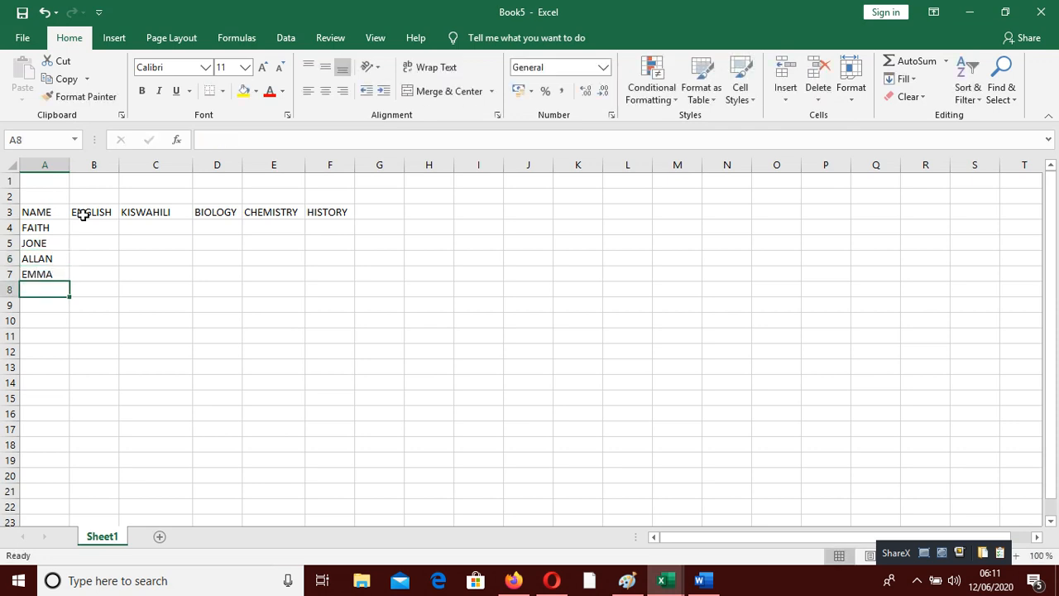
# - Enter the last two students' names in cells A8 and A9 to complete the NAME column
pyautogui.write('D')
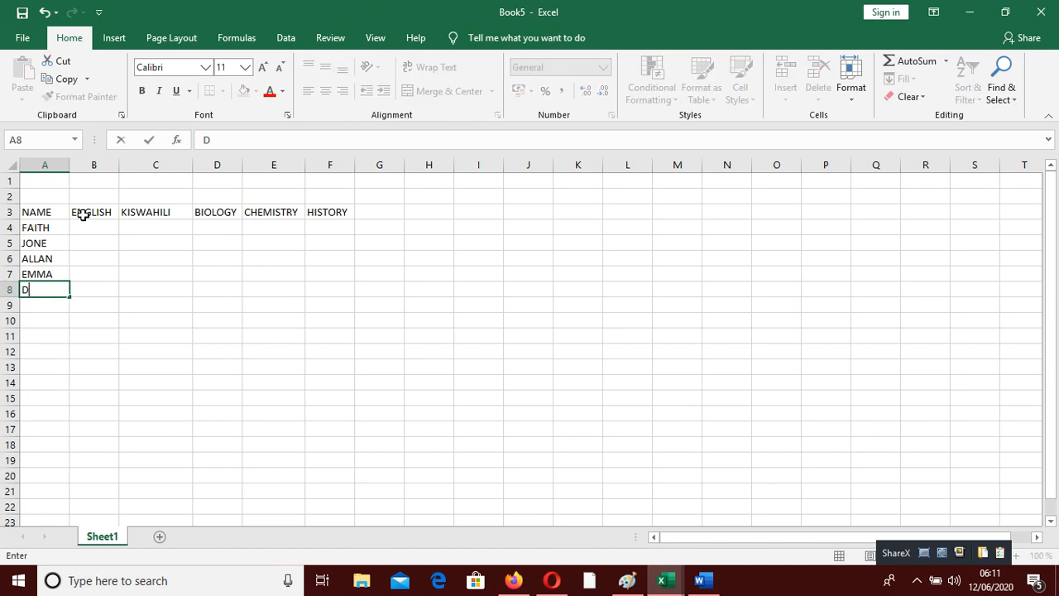
pyautogui.write('EM')
pyautogui.press('BackSpace')
pyautogui.write('NNIS')
pyautogui.press('Return')
pyautogui.write('KIMANI')
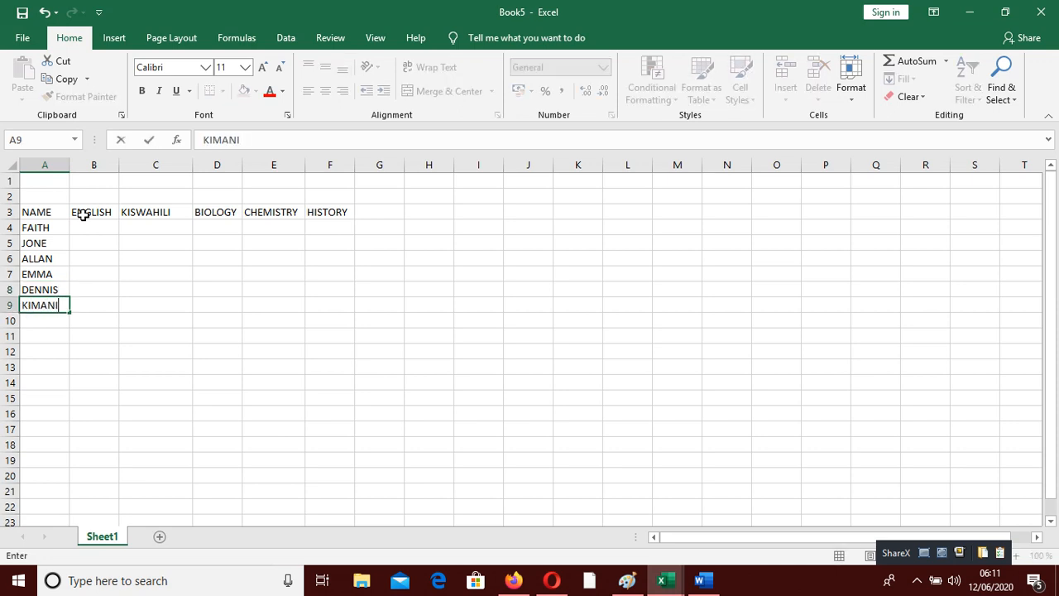
pyautogui.press('Return')
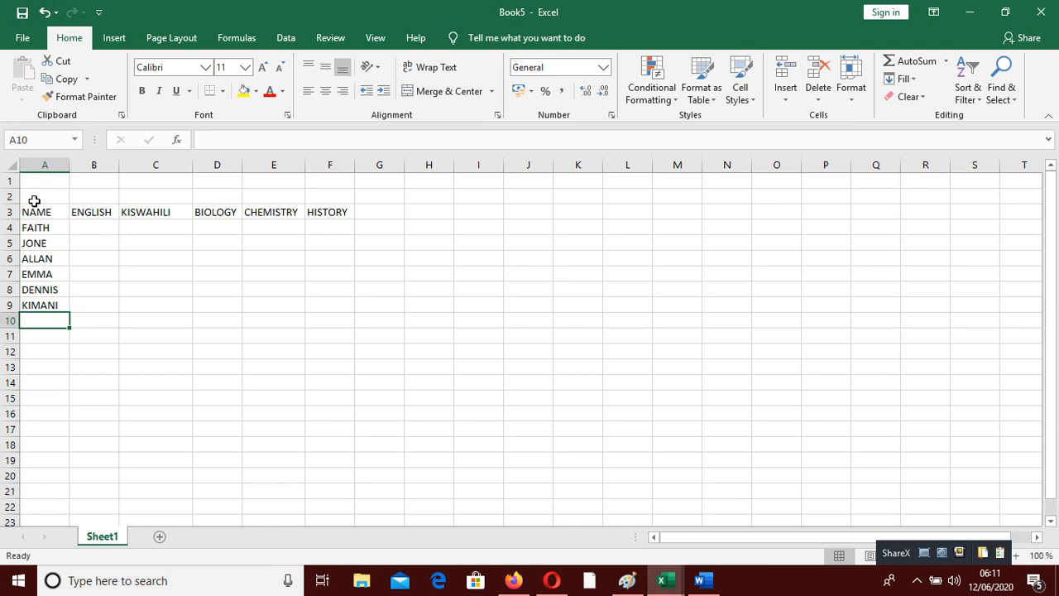
# - Enter the ENGLISH marks 45, 65, 66, 56, 55 and 56 in cells B4 to B9
pyautogui.click(94, 240)
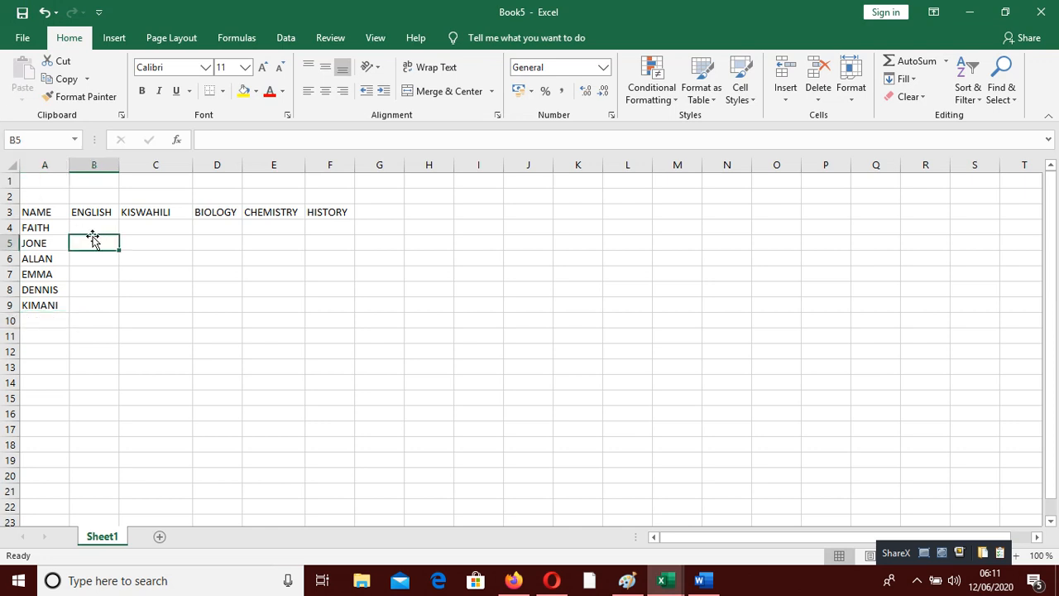
pyautogui.click(89, 224)
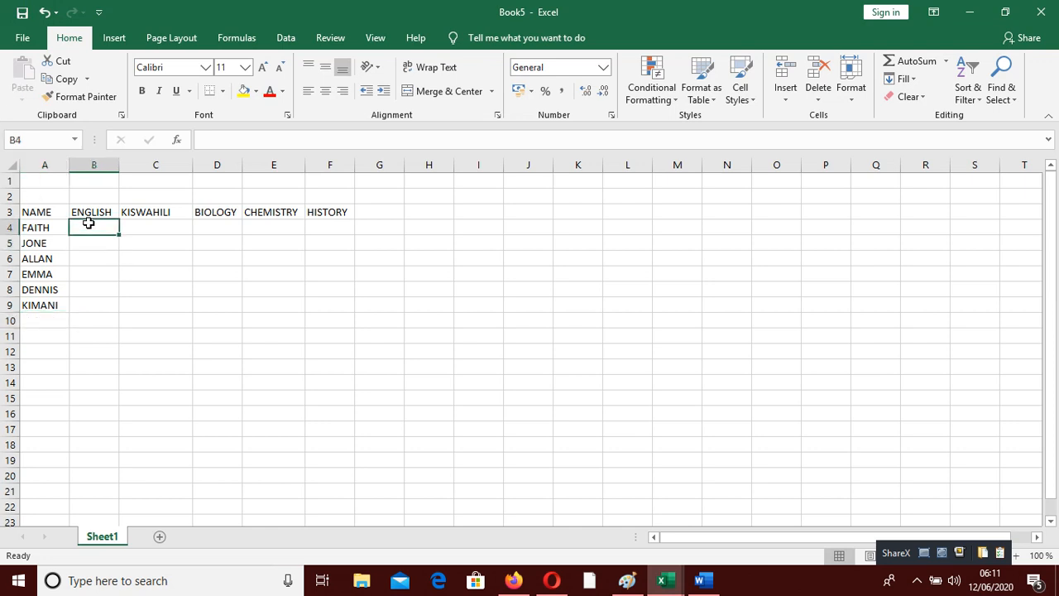
pyautogui.write('45')
pyautogui.press('Return')
pyautogui.write('65')
pyautogui.press('Return')
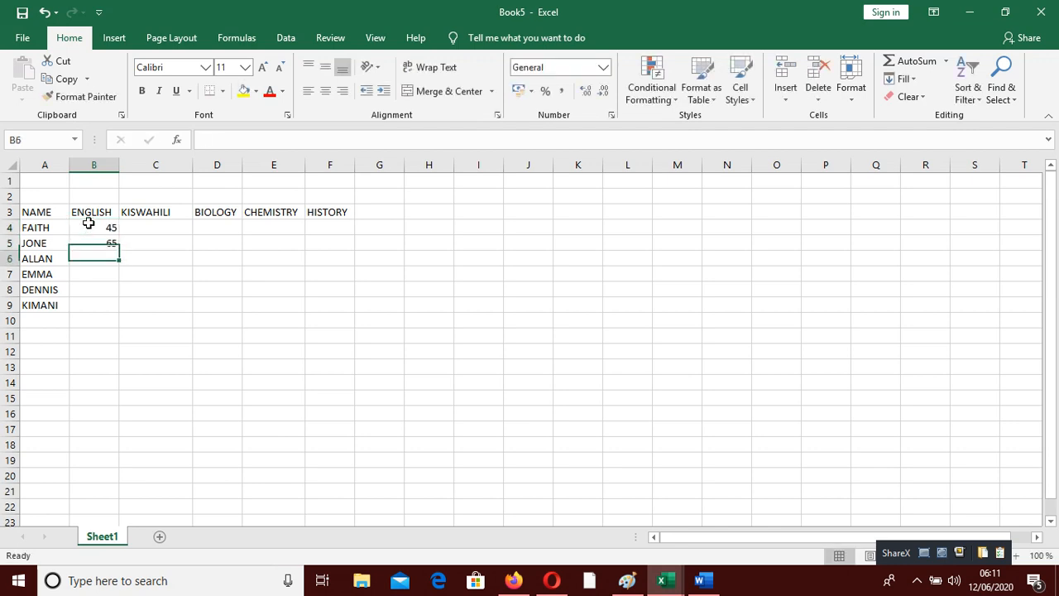
pyautogui.write('66')
pyautogui.press('Return')
pyautogui.write('56')
pyautogui.press('Return')
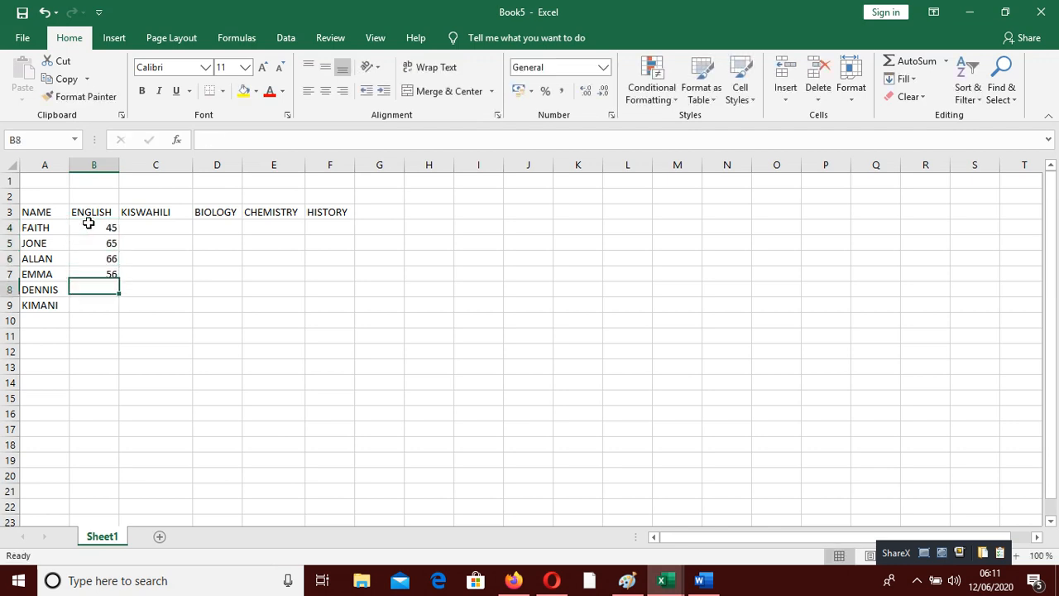
pyautogui.write('55')
pyautogui.press('Return')
pyautogui.write('56')
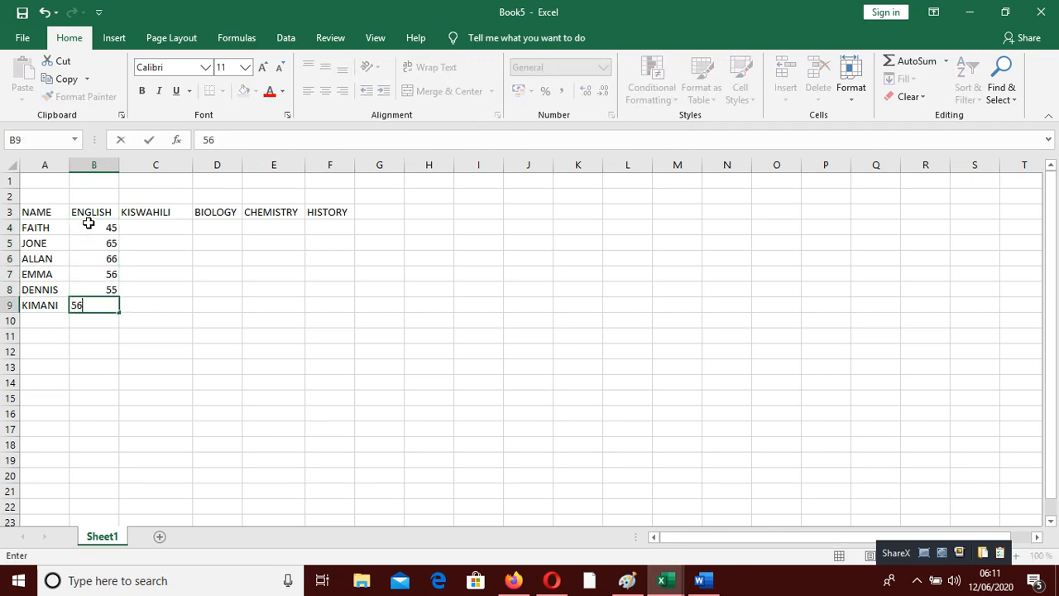
pyautogui.press('Right')
# - Enter the KISWAHILI marks 67, 77, 65, 66, 56 and 65 from cell C9 up to C4
pyautogui.write('67')
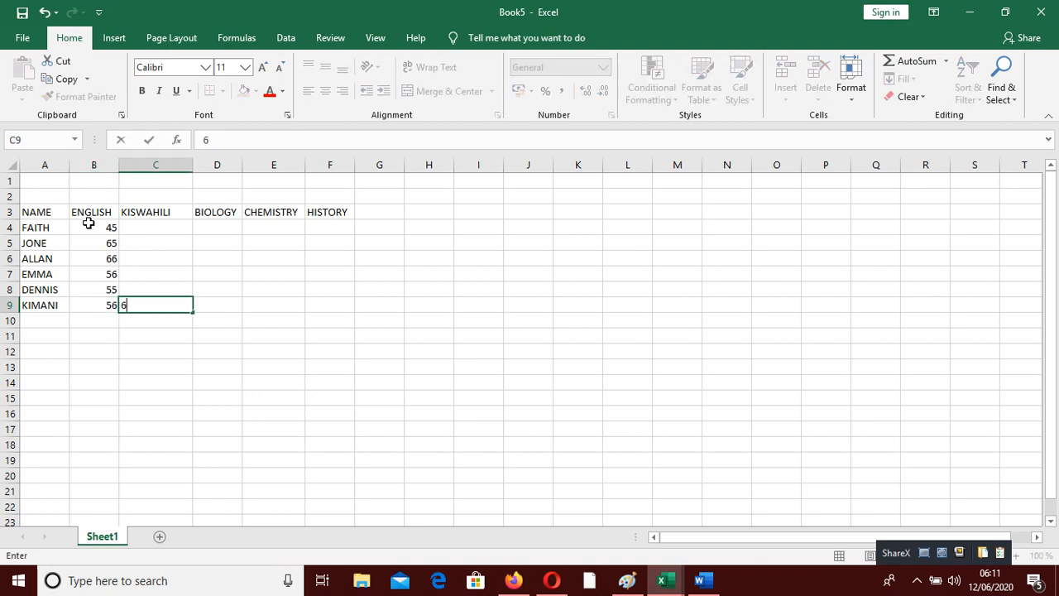
pyautogui.press('Up')
pyautogui.write('77')
pyautogui.press('Up')
pyautogui.write('65')
pyautogui.press('Up')
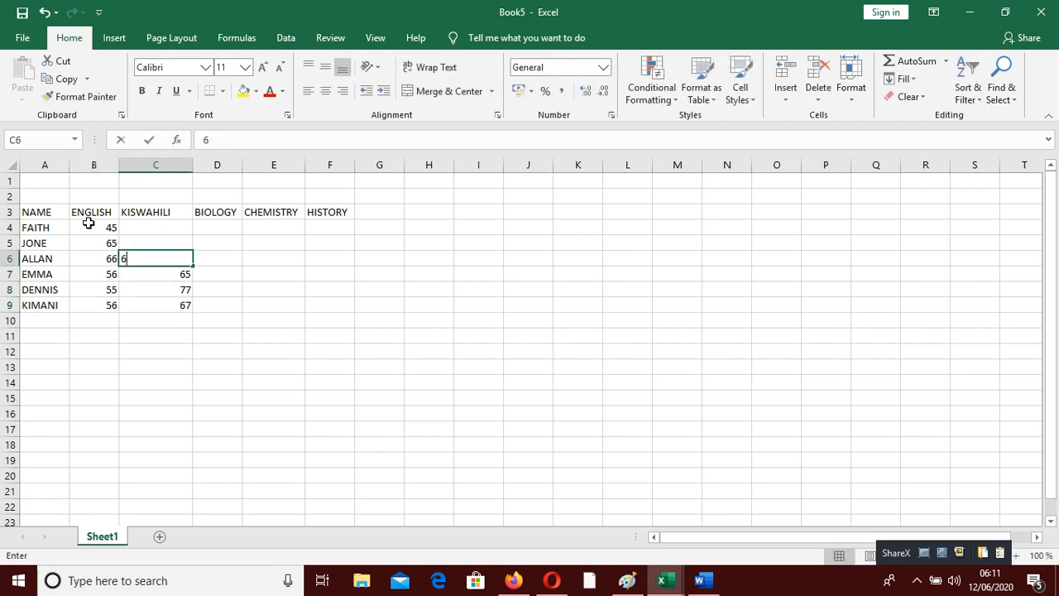
pyautogui.write('66')
pyautogui.press('Up')
pyautogui.write('56')
pyautogui.press('Up')
pyautogui.write('6')
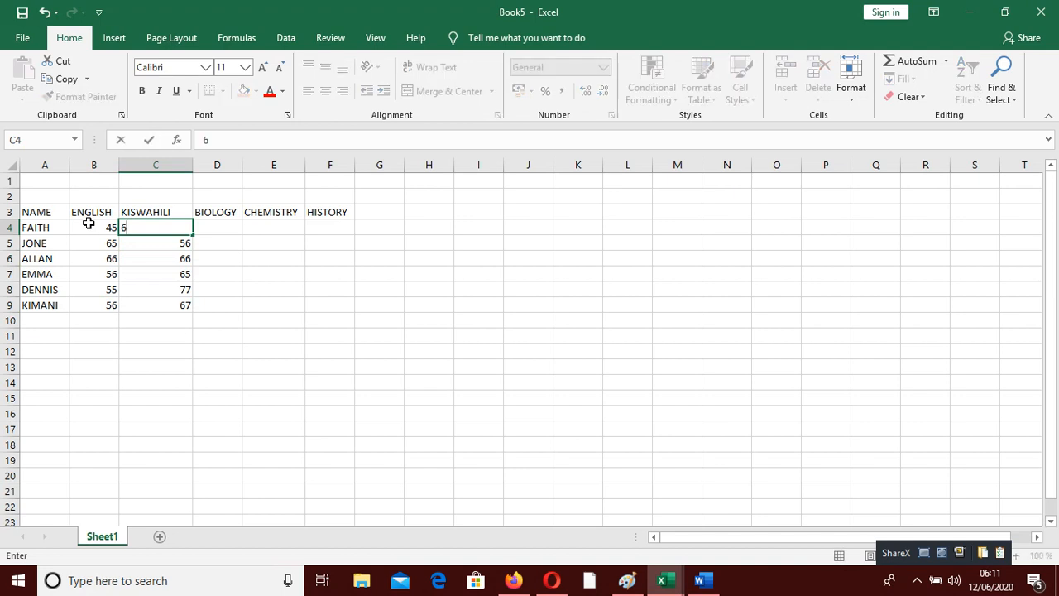
pyautogui.write('5')
# - Enter the BIOLOGY marks 67, 65, 66, 65, 66 and 56 in cells D4 down to D9
pyautogui.press('Right')
pyautogui.write('67')
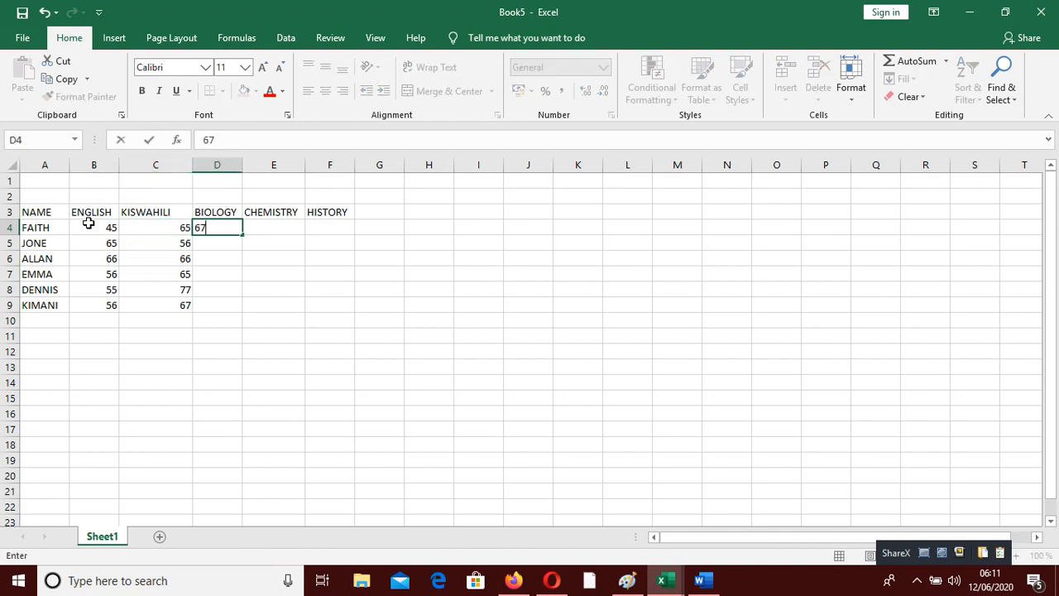
pyautogui.press('Down')
pyautogui.write('65')
pyautogui.press('Down')
pyautogui.write('66')
pyautogui.press('Down')
pyautogui.write('65')
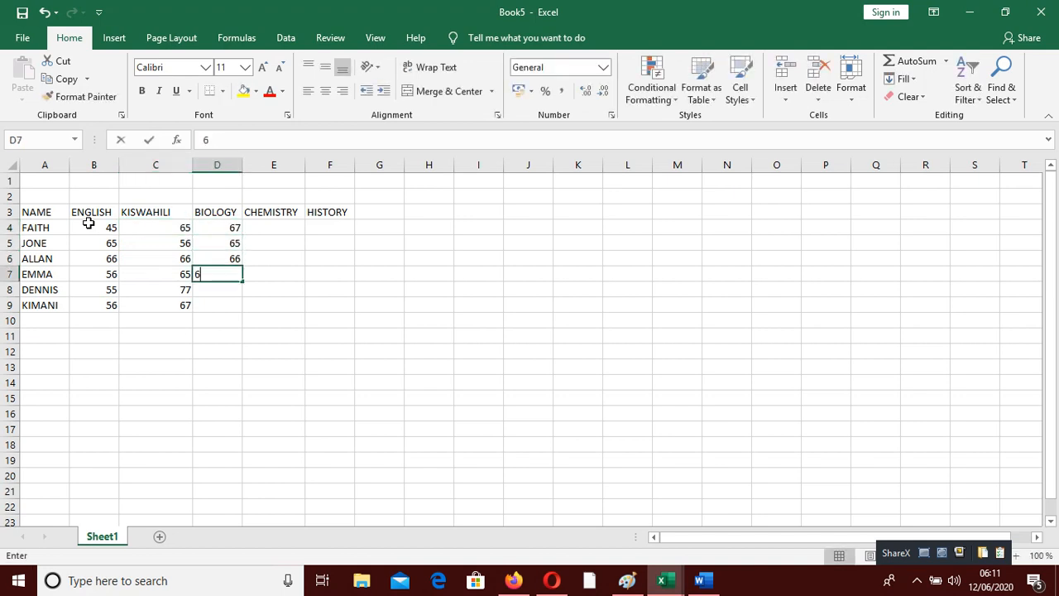
pyautogui.press('Down')
pyautogui.write('66')
pyautogui.press('Down')
pyautogui.write('56')
pyautogui.press('Down')
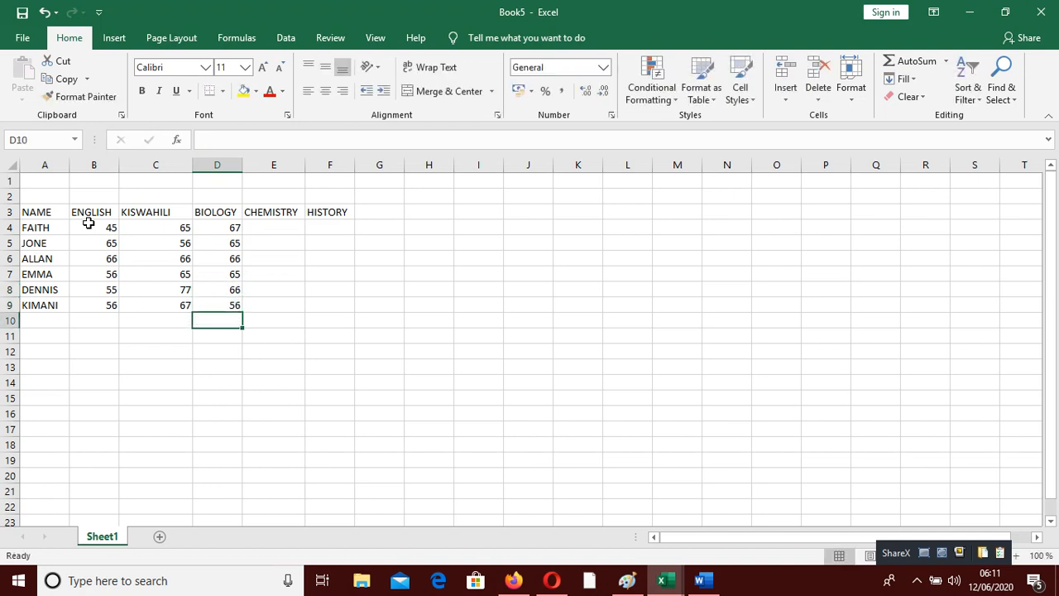
# - Enter the CHEMISTRY marks 76, 67, 77, 65, 66 and 67 from cell E9 up to E4
pyautogui.press('Right')
pyautogui.press('Up')
pyautogui.write('76')
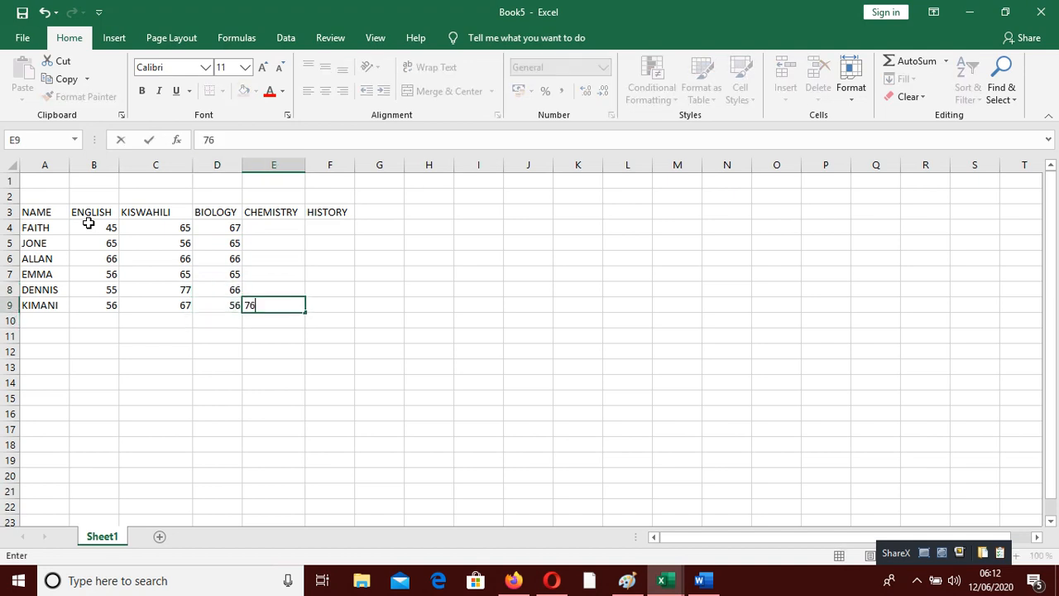
pyautogui.press('Up')
pyautogui.write('67')
pyautogui.press('Up')
pyautogui.write('77')
pyautogui.press('Up')
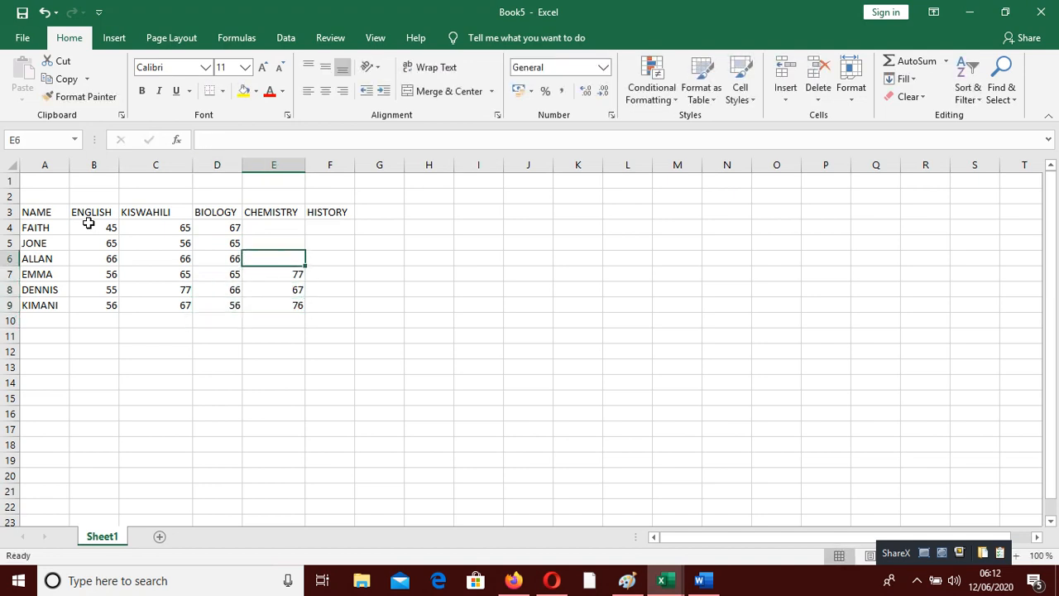
pyautogui.write('65')
pyautogui.press('Up')
pyautogui.write('66')
pyautogui.press('Up')
pyautogui.write('67')
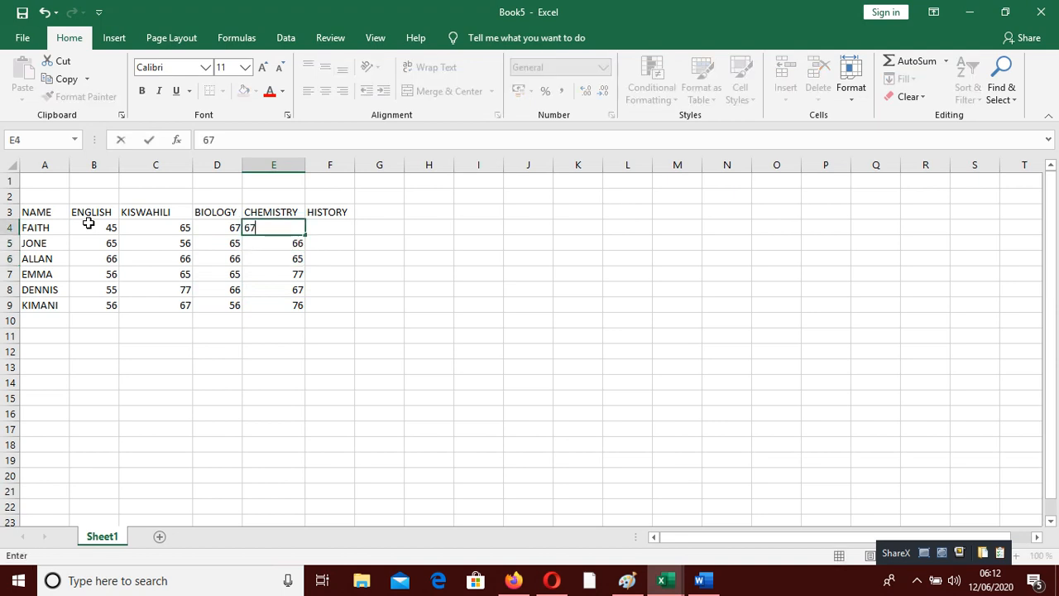
# - Enter the HISTORY marks 67, 77, 54, 55, 56 and 66 in cells F4 down to F9
pyautogui.press('Right')
pyautogui.write('67')
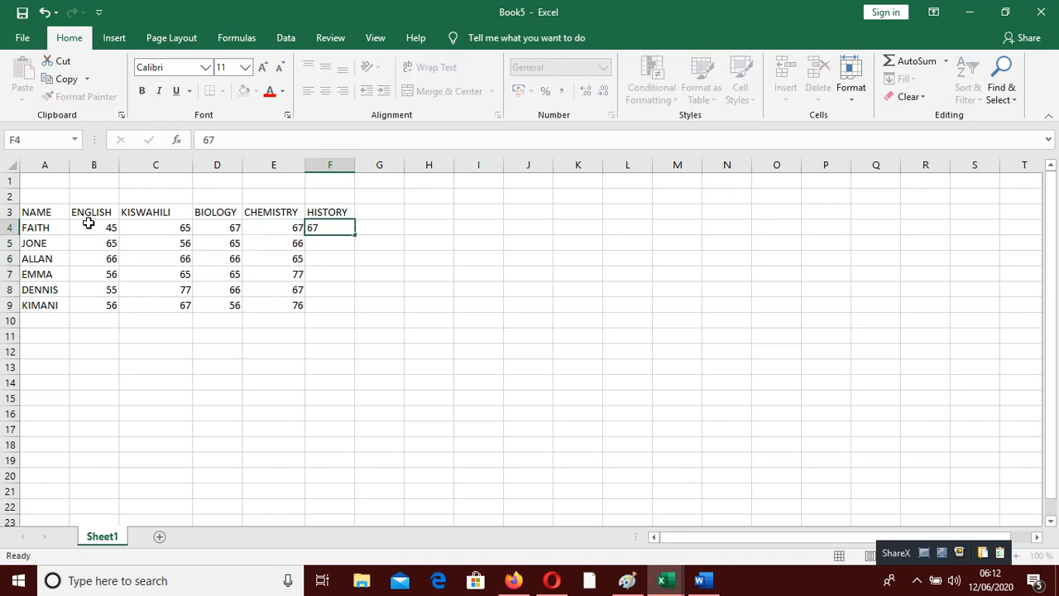
pyautogui.press('Down')
pyautogui.write('77')
pyautogui.press('Down')
pyautogui.write('54')
pyautogui.press('Down')
pyautogui.write('55')
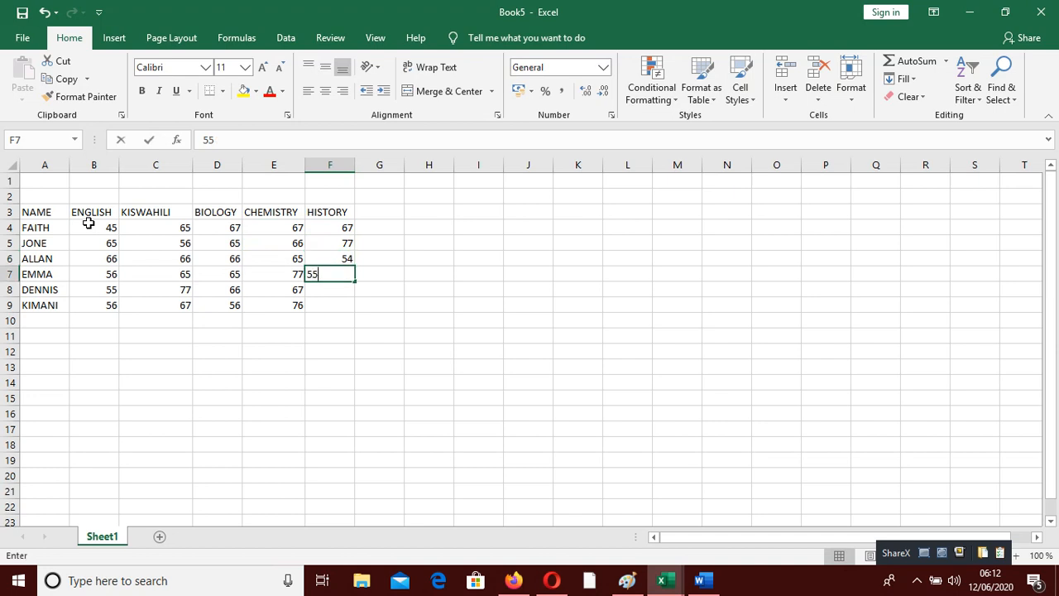
pyautogui.press('Down')
pyautogui.write('56')
pyautogui.press('Down')
pyautogui.write('66')
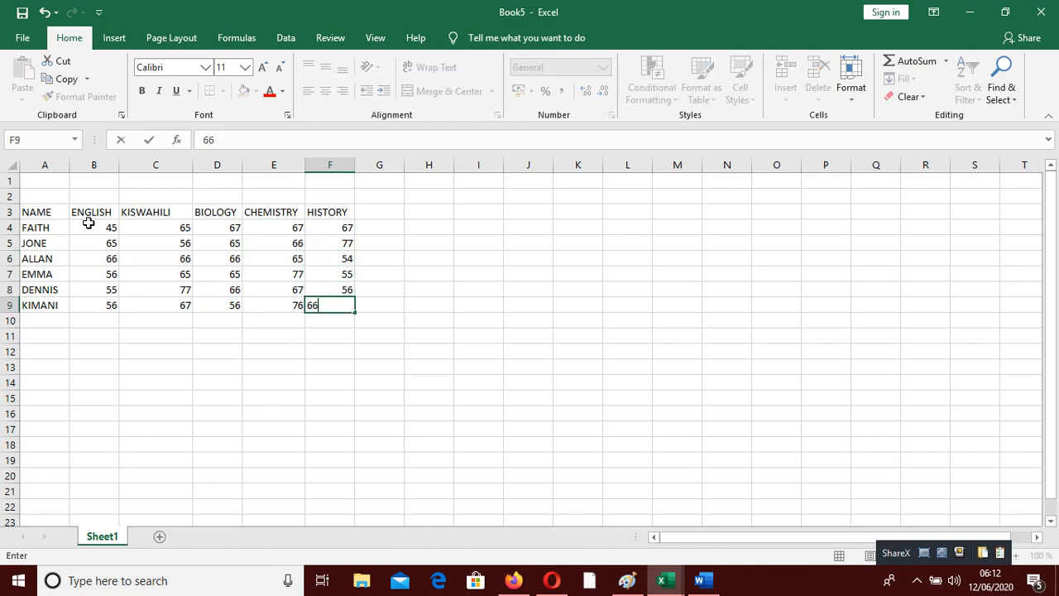
pyautogui.press('Return')
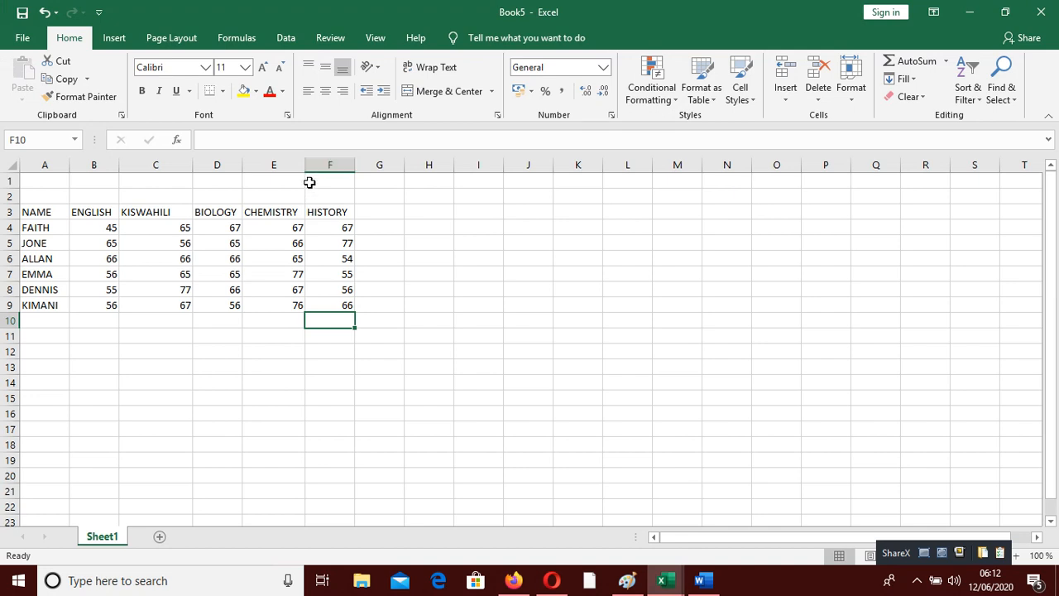
pyautogui.moveTo(309, 182); pyautogui.dragTo(15, 171)
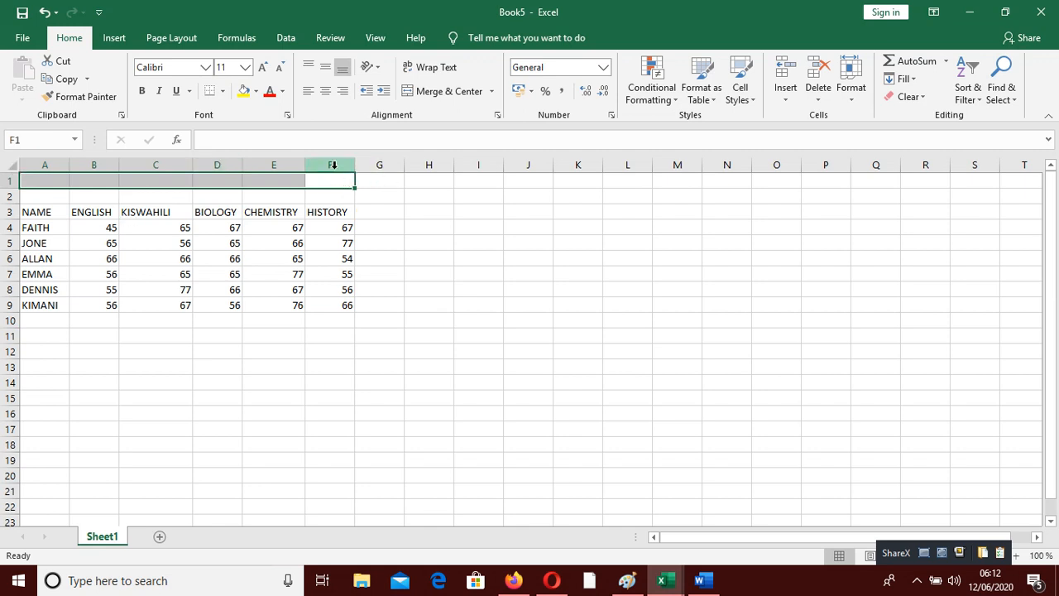
pyautogui.click(140, 403)
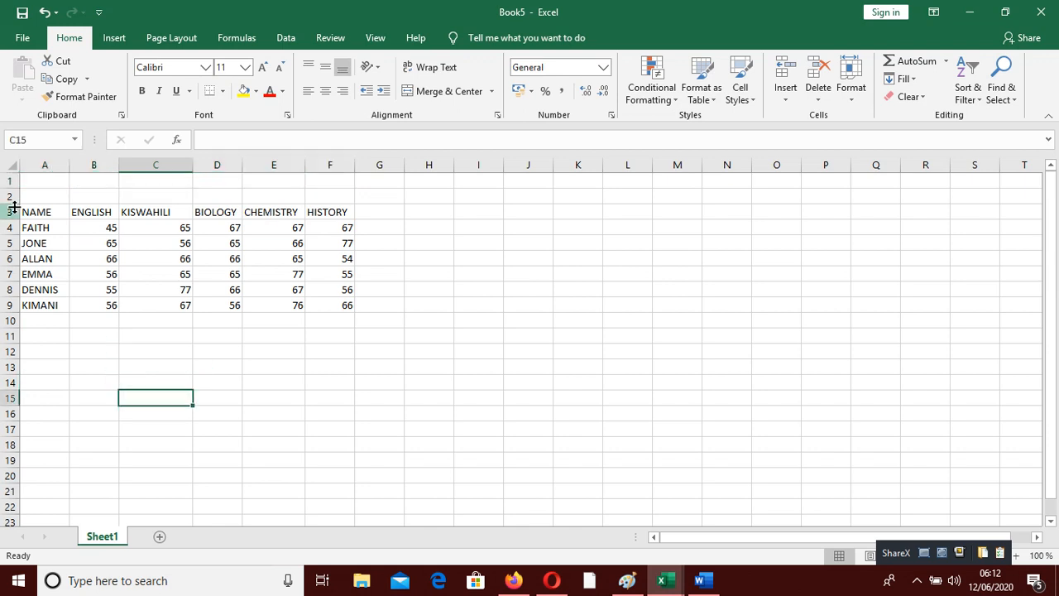
pyautogui.click(9, 180)
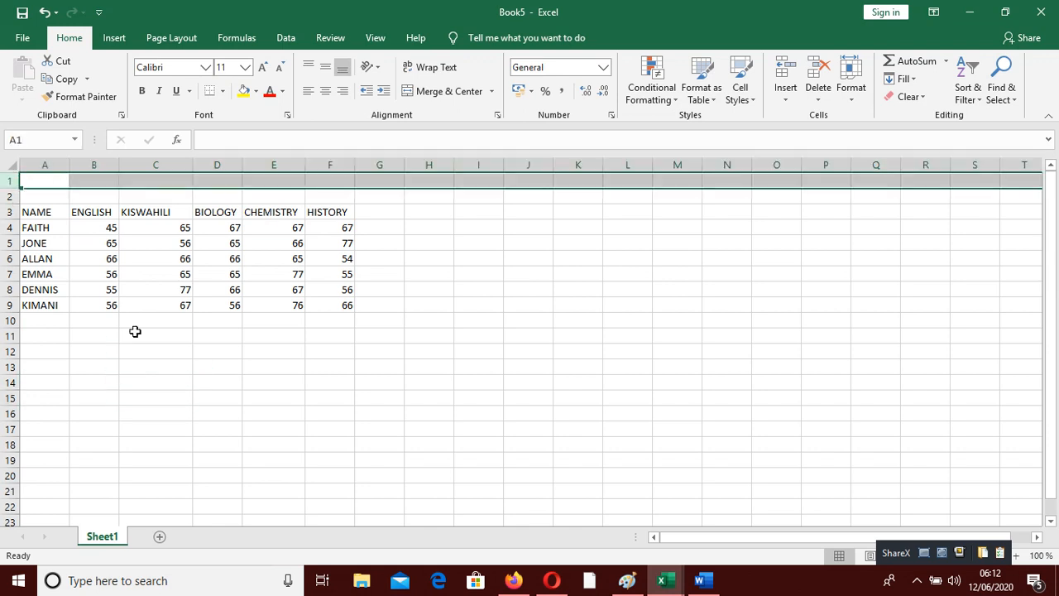
pyautogui.click(177, 384)
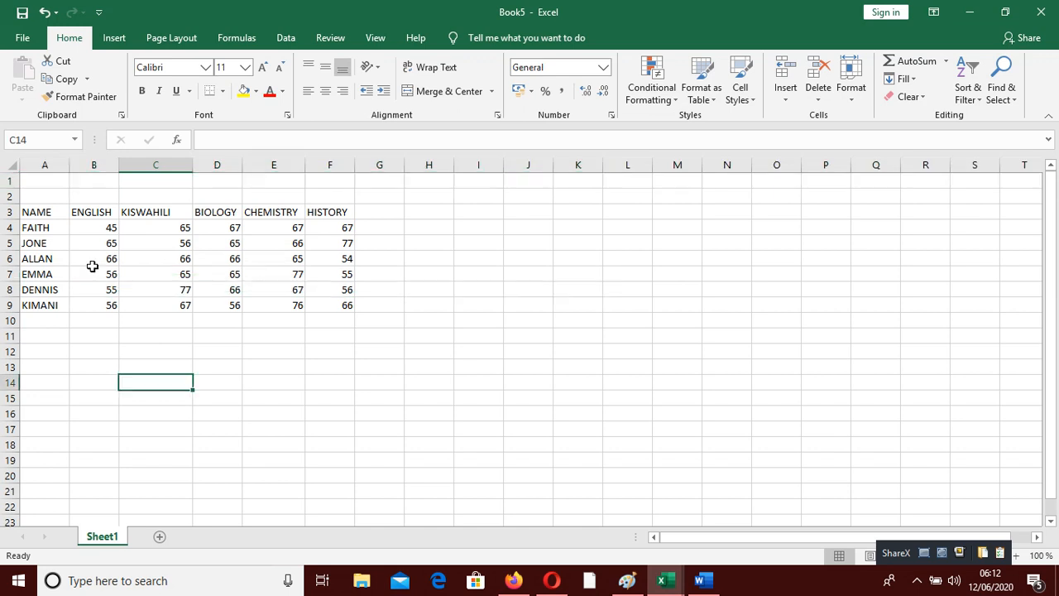
# - Merge and center cells A1 to F1 above the marks table
pyautogui.click(62, 181)
pyautogui.moveTo(62, 181); pyautogui.dragTo(306, 173)
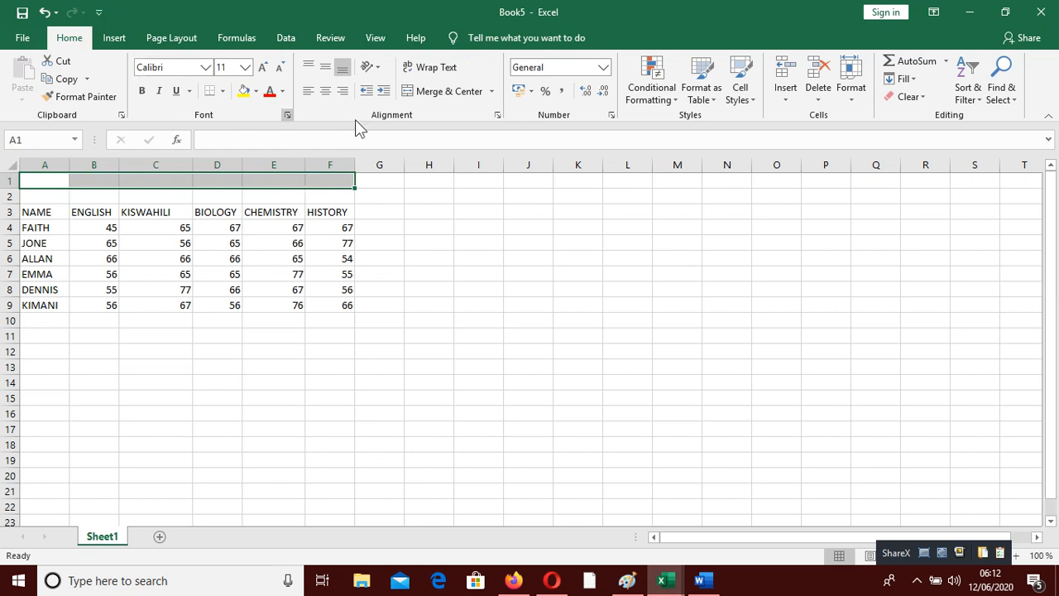
pyautogui.click(432, 92)
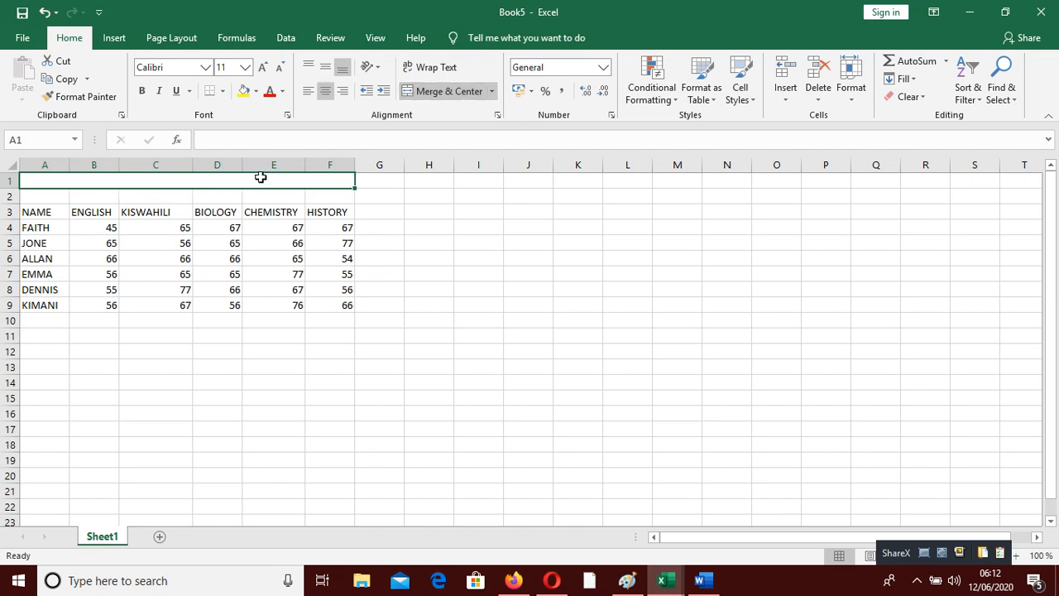
# - Enter the title TUMAINI SECONDARY SCHOOL in the merged cell of row 1
pyautogui.write('TUM')
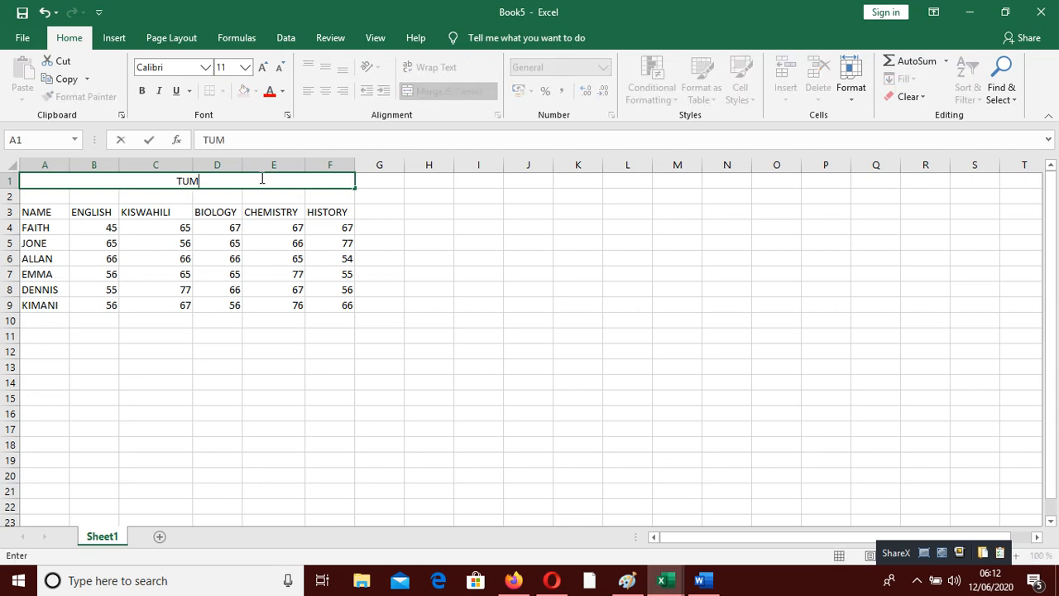
pyautogui.write('AINI SE')
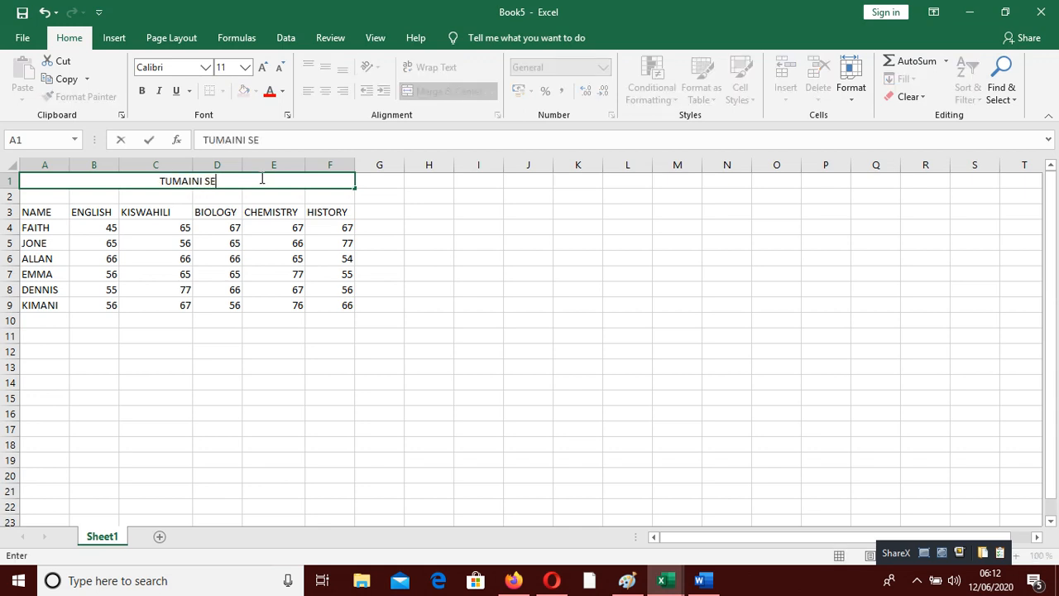
pyautogui.write('CONDAR')
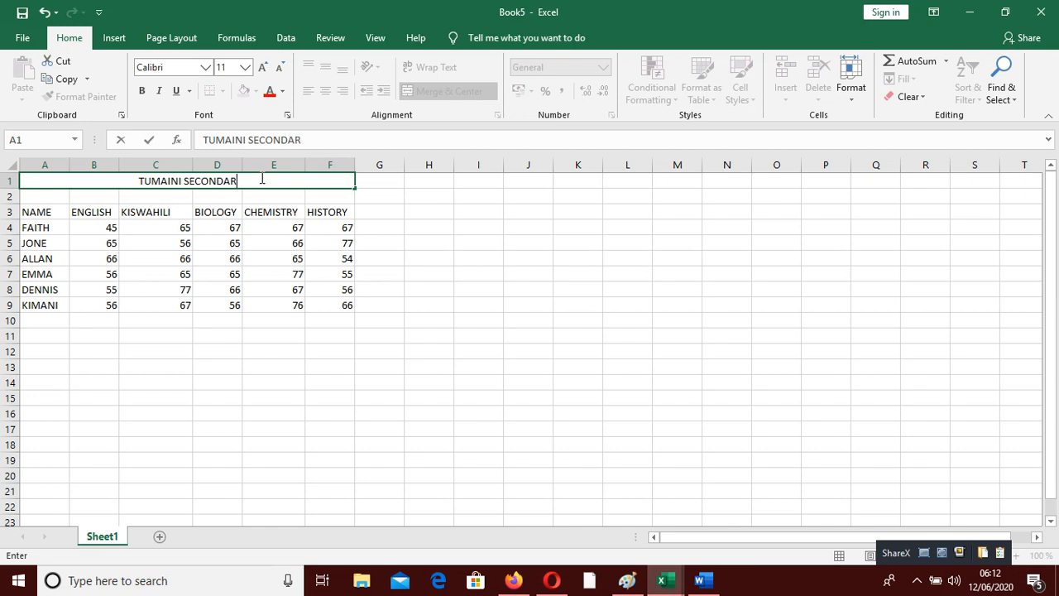
pyautogui.write('Y SCHOOL')
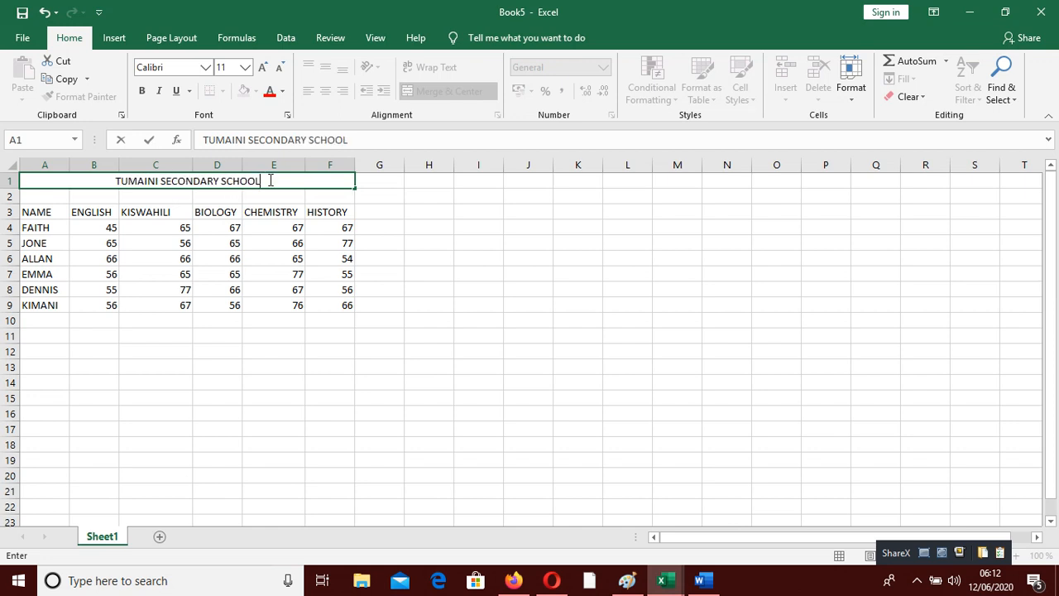
pyautogui.click(88, 290)
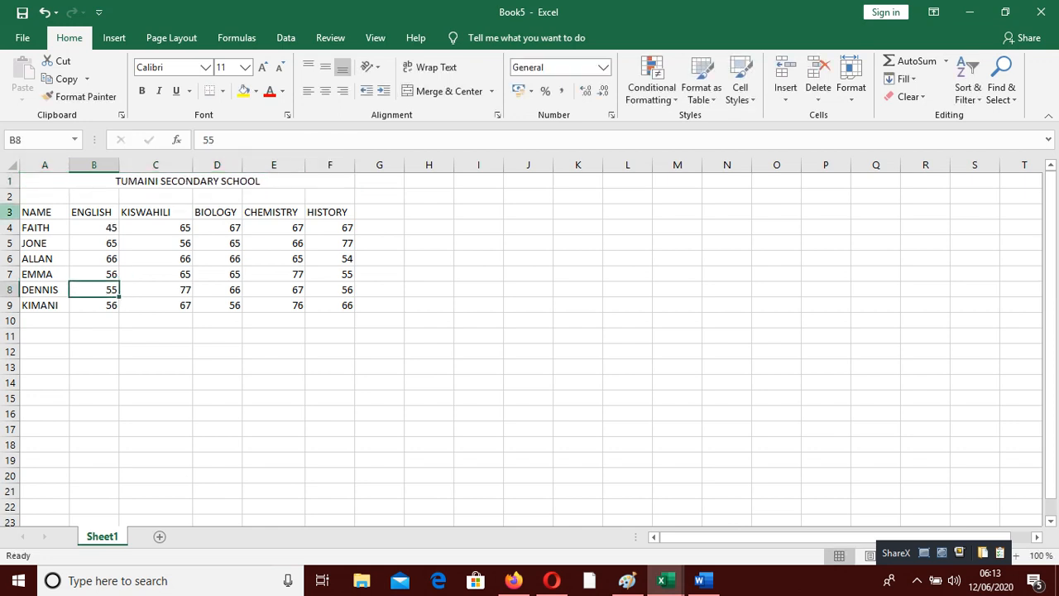
# - Merge and center cells A2 to F2 under the school title
pyautogui.click(65, 195)
pyautogui.moveTo(64, 195); pyautogui.dragTo(313, 193)
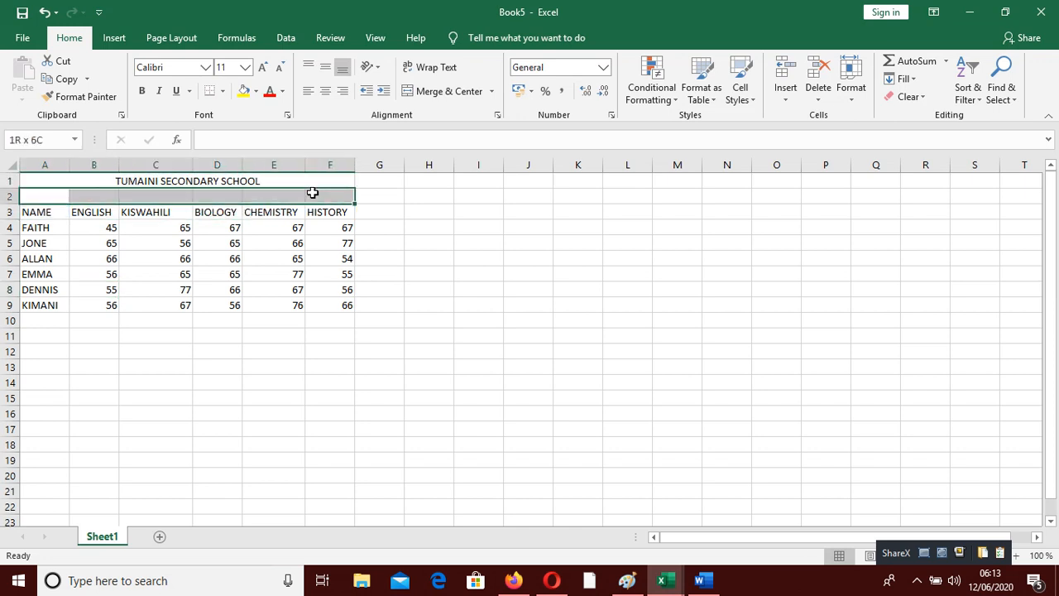
pyautogui.moveTo(313, 192); pyautogui.dragTo(312, 193)
pyautogui.click(444, 92)
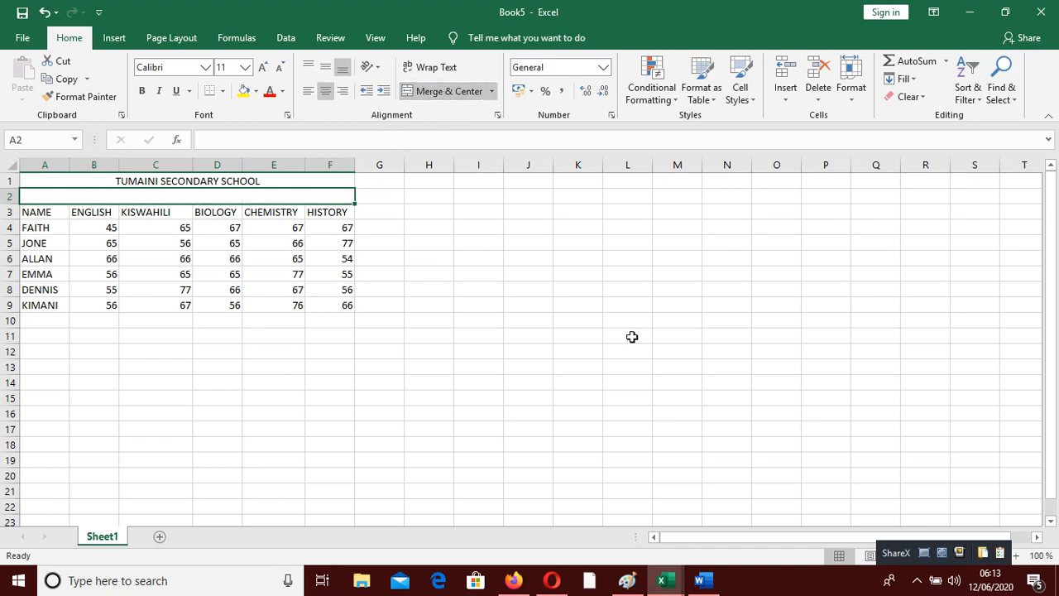
# - Enter the subtitle FORM TWO PERFORMANCE in the merged cell of row 2
pyautogui.write('FORM ')
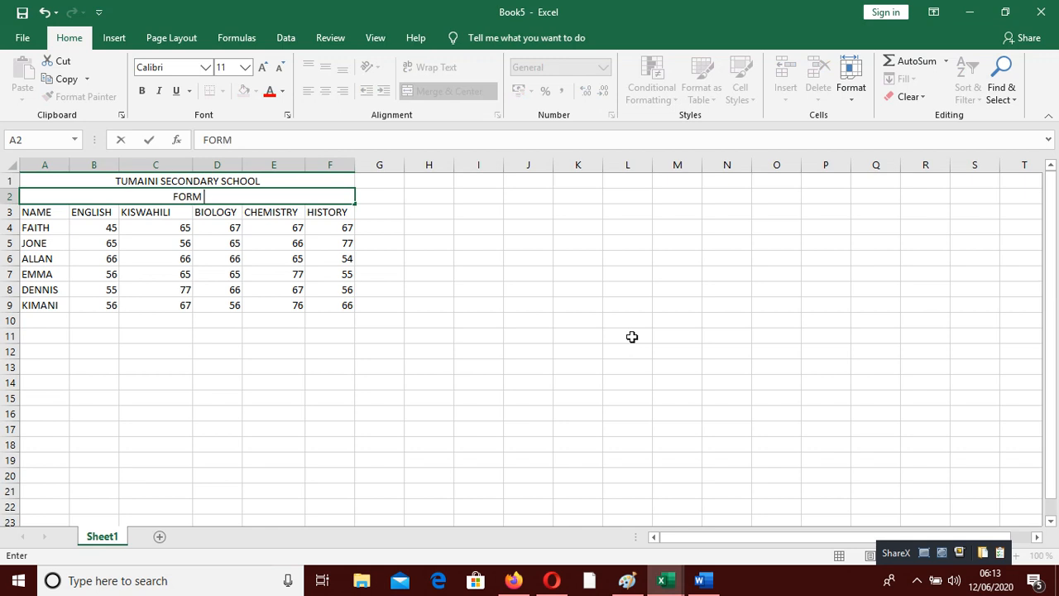
pyautogui.write('TWO PE')
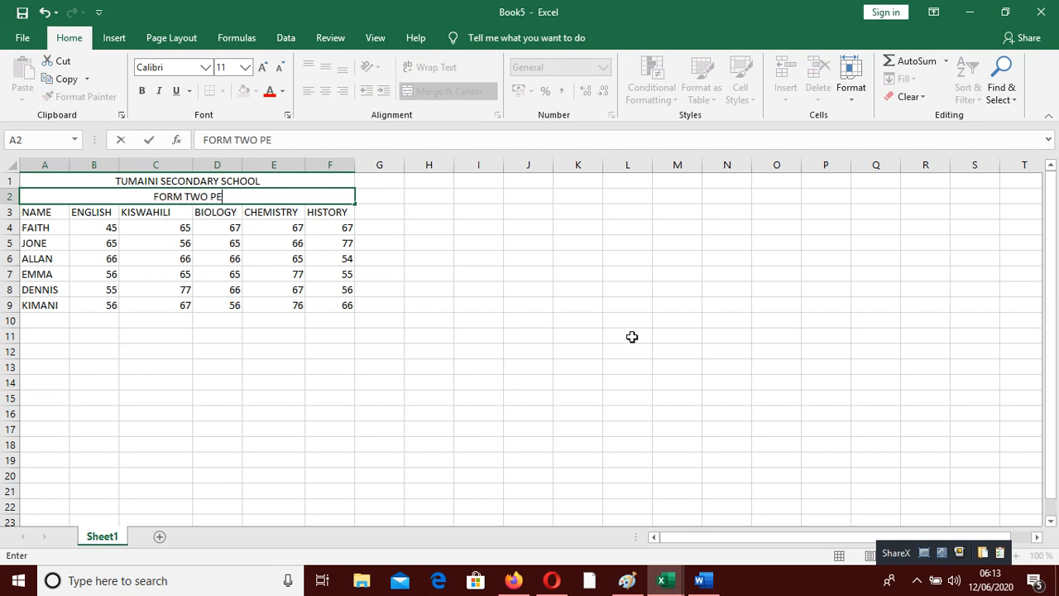
pyautogui.write('RFORMAN')
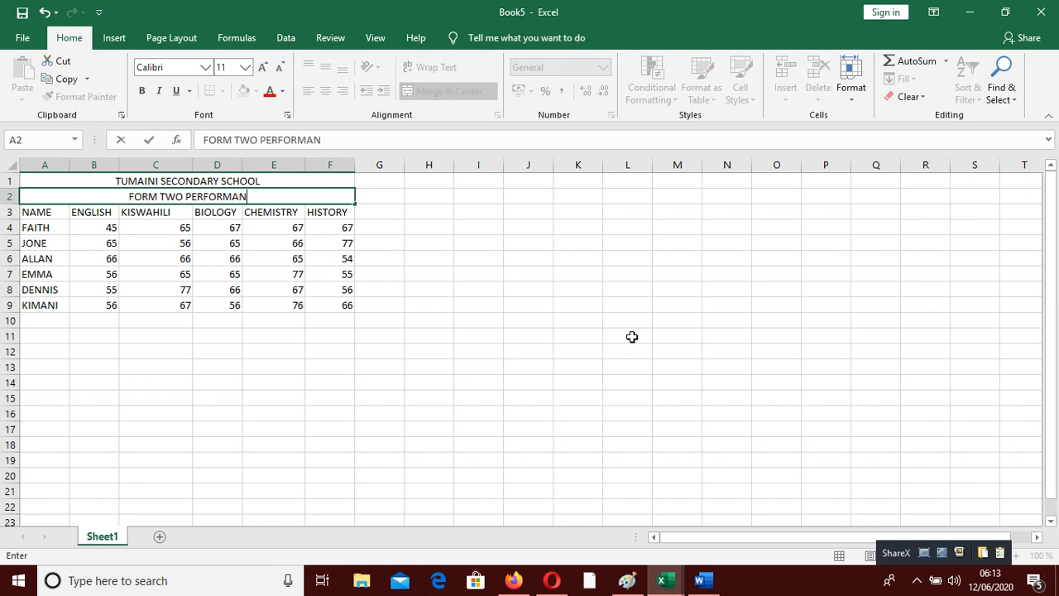
pyautogui.write('CE')
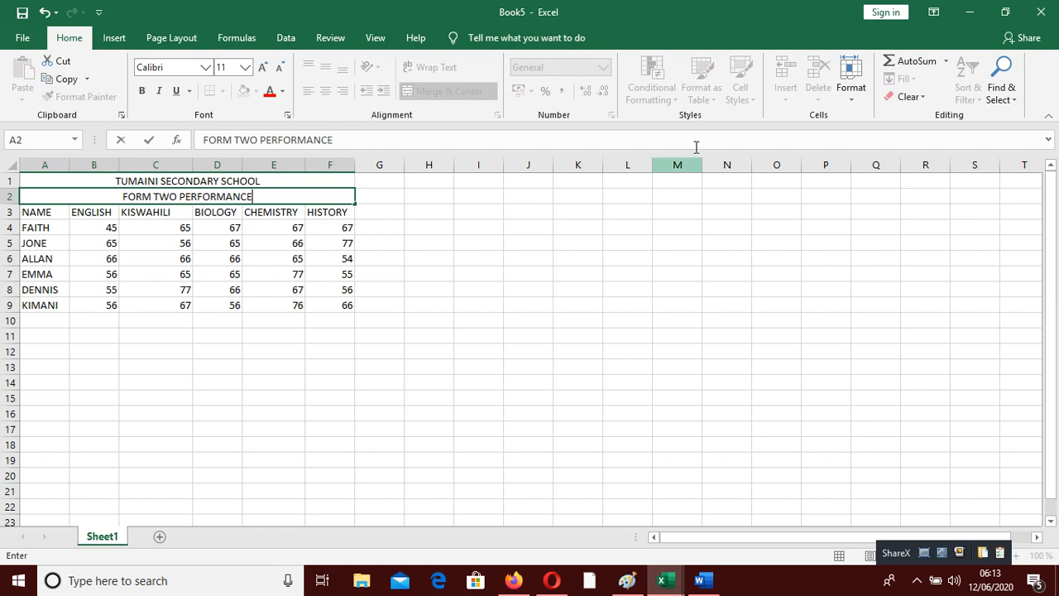
pyautogui.click(220, 366)
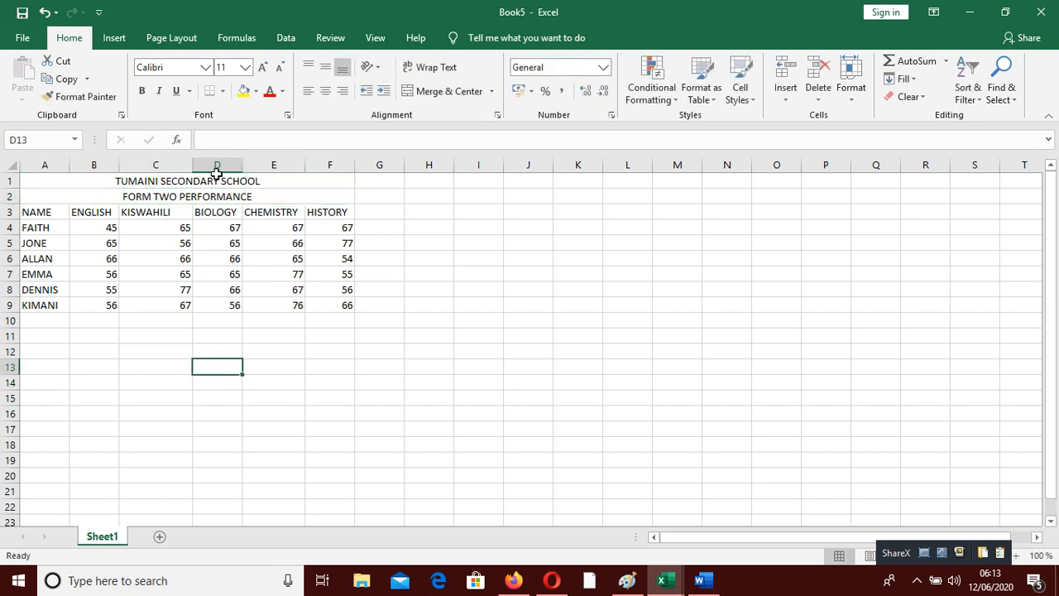
# - Make the FORM TWO PERFORMANCE subtitle and the TUMAINI SECONDARY SCHOOL title bold
pyautogui.click(223, 193)
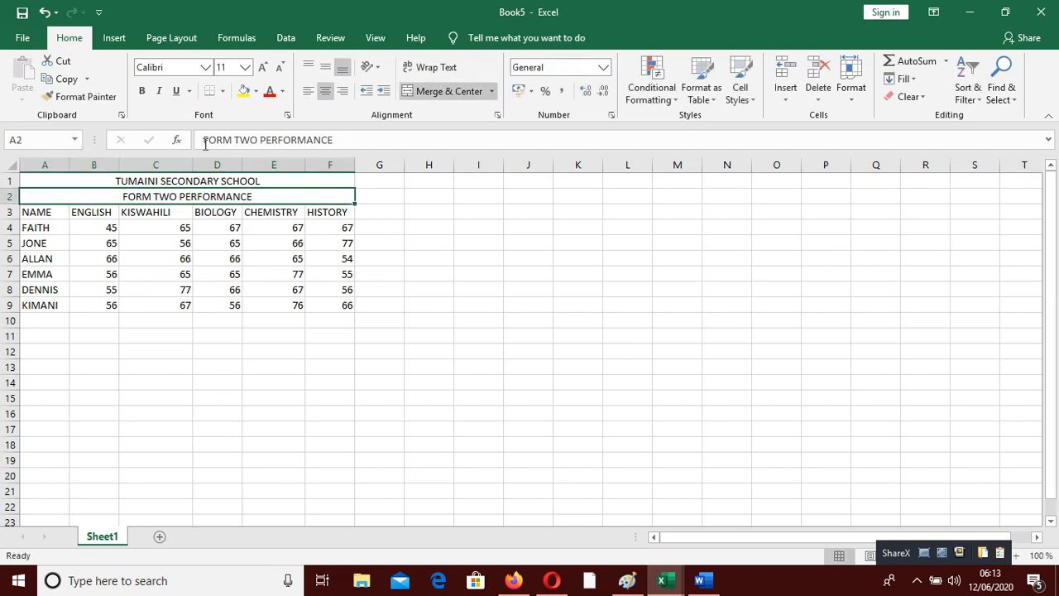
pyautogui.click(146, 92)
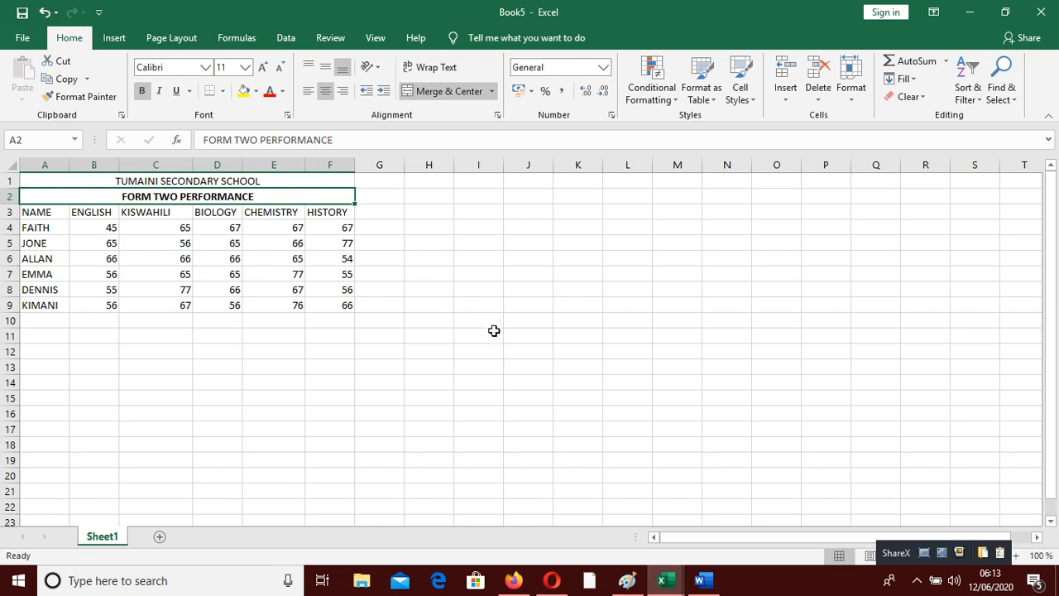
pyautogui.click(283, 177)
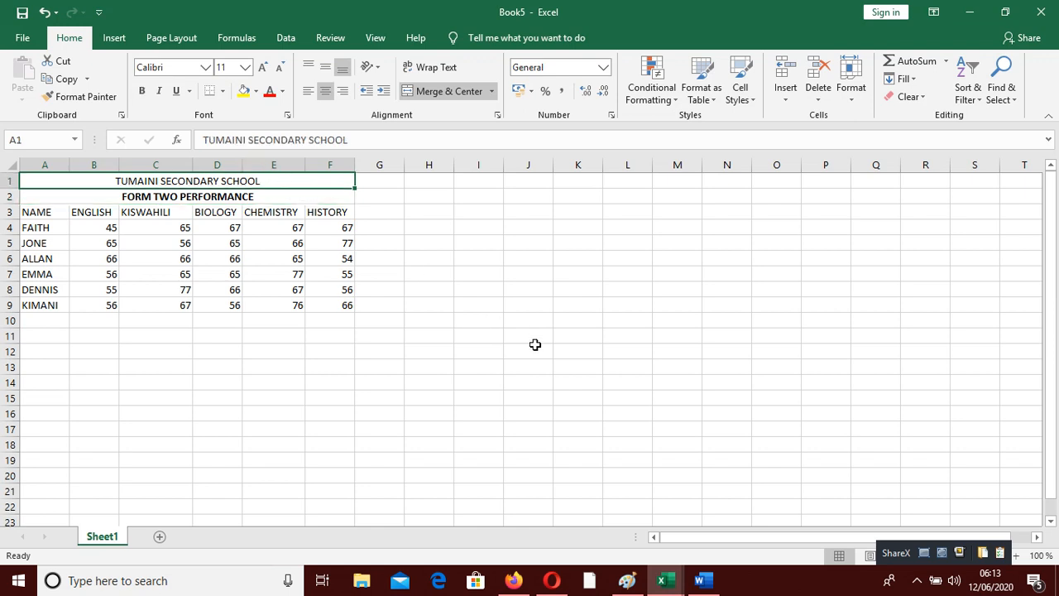
pyautogui.hotkey('ctrl', 'b')
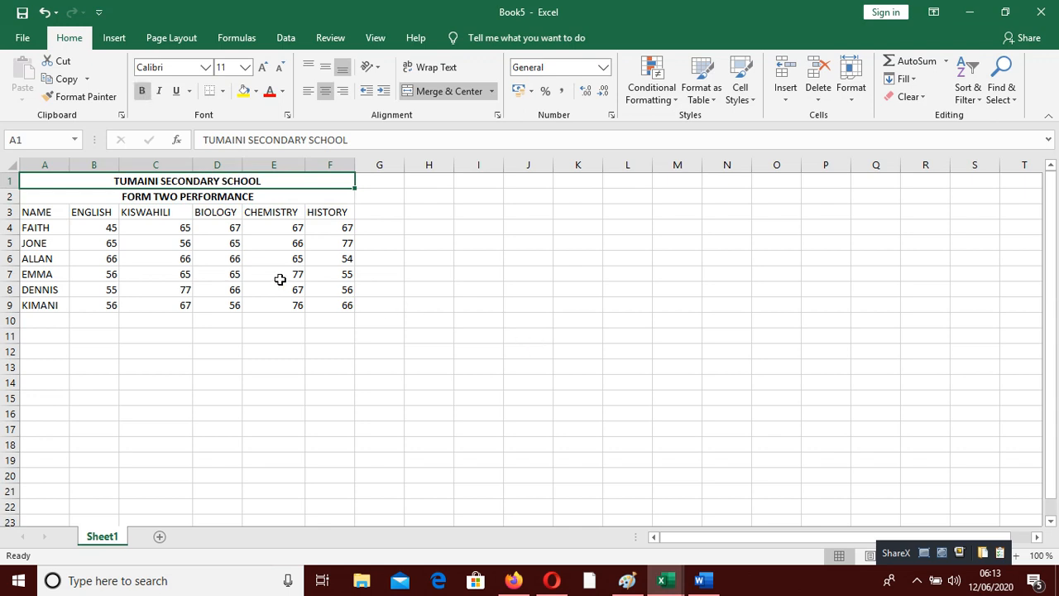
# - Enlarge the school title in row 1 to 18 pt and the FORM TWO PERFORMANCE subtitle in row 2 to 12 pt
pyautogui.click(264, 69)
pyautogui.click(264, 69)
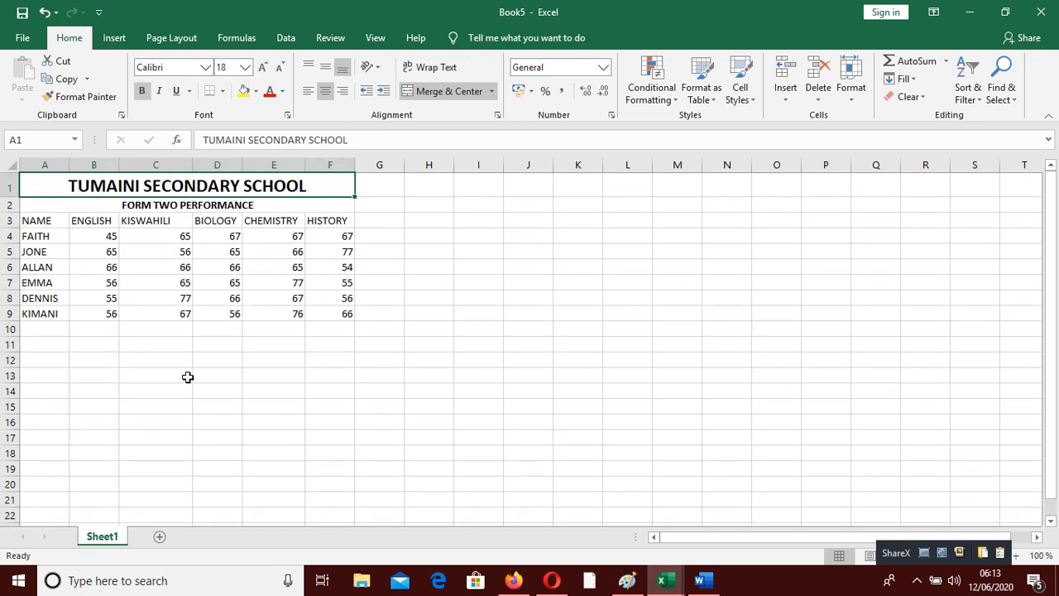
pyautogui.click(225, 396)
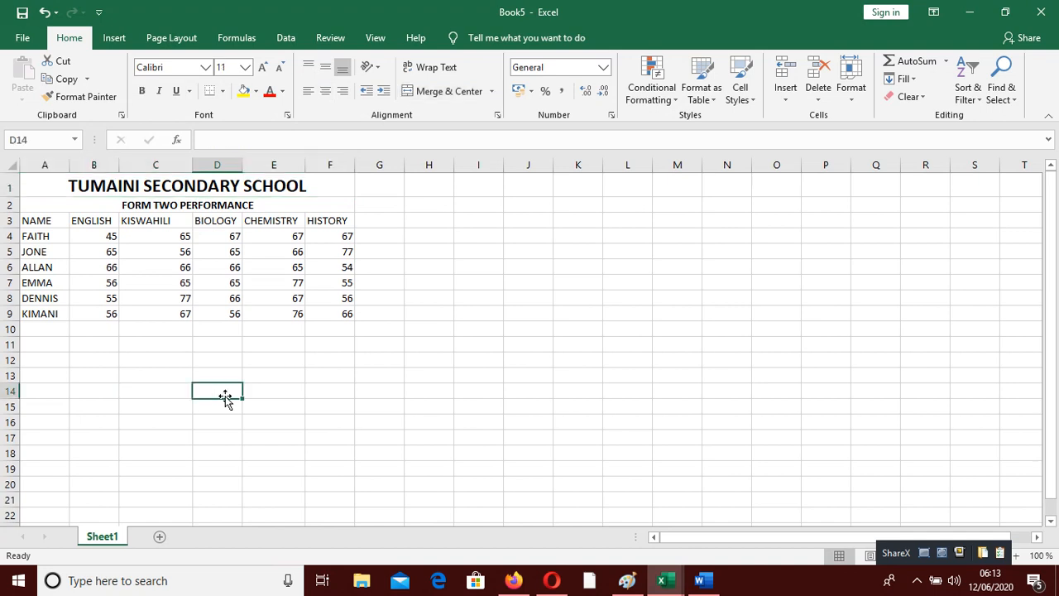
pyautogui.click(246, 208)
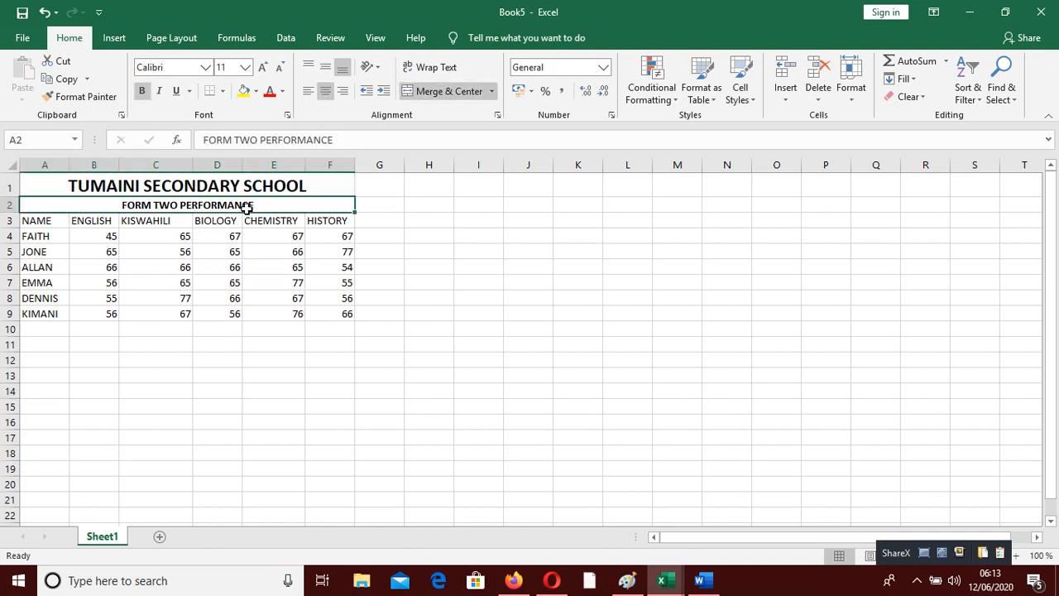
pyautogui.click(264, 69)
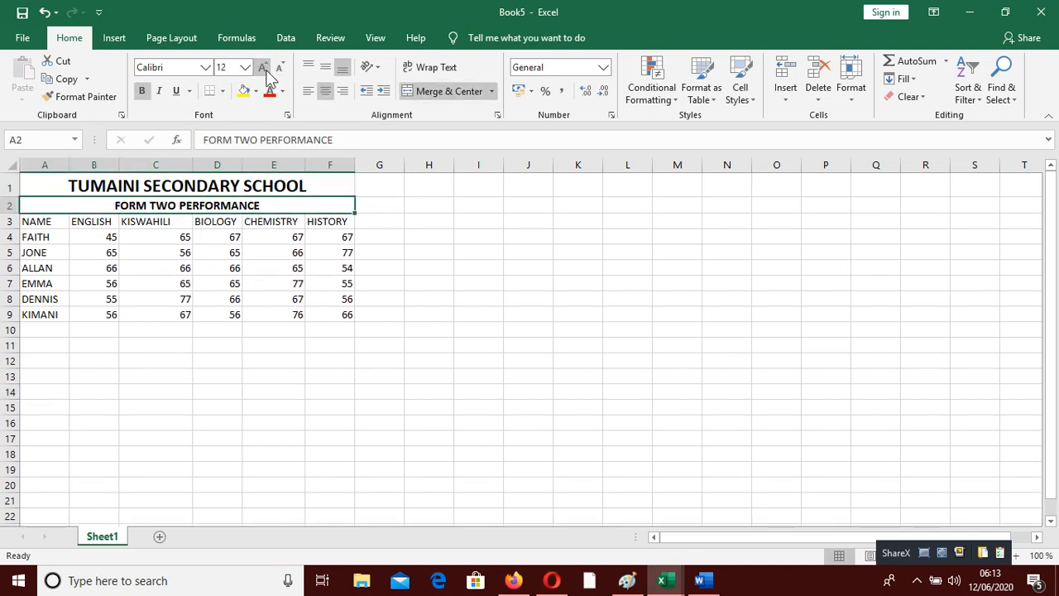
pyautogui.click(262, 346)
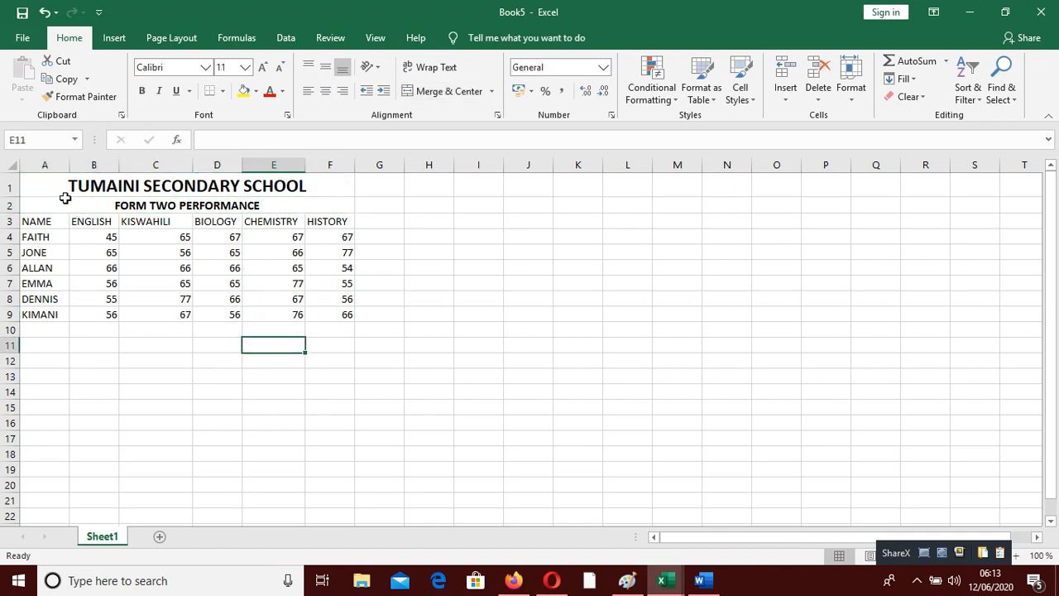
# - Apply all borders to the whole table, cells A1 to F9
pyautogui.moveTo(51, 183); pyautogui.dragTo(113, 322)
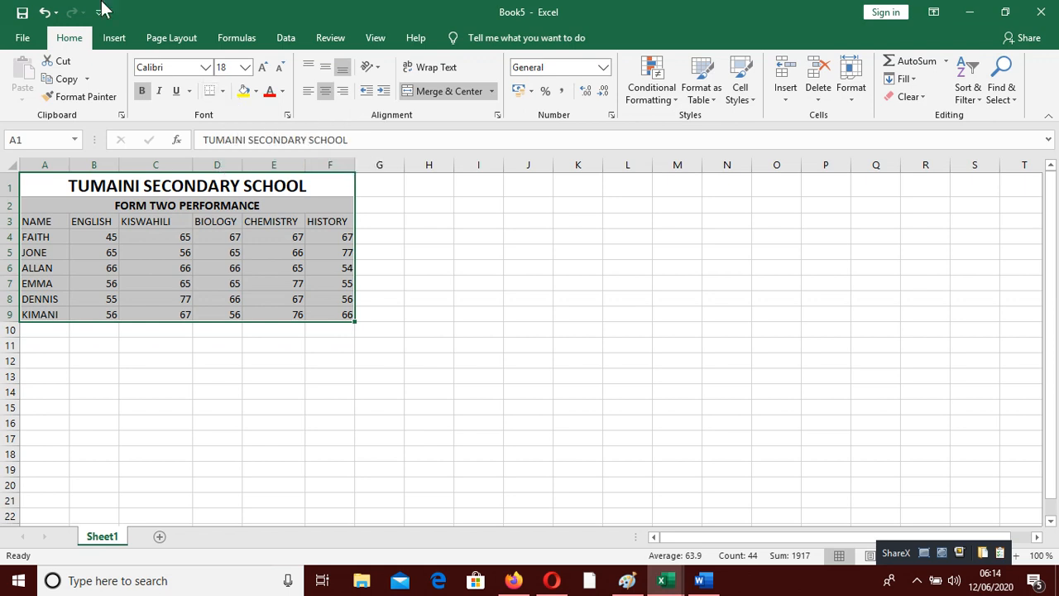
pyautogui.click(222, 91)
pyautogui.click(250, 224)
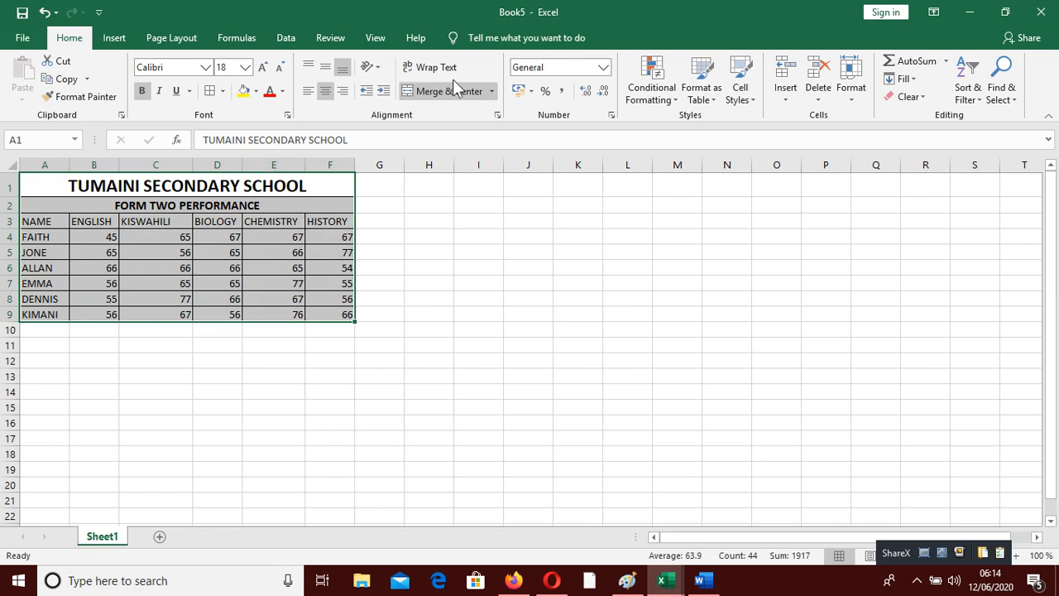
# - Set the border line color to red and reapply all borders to the selected table
pyautogui.click(222, 91)
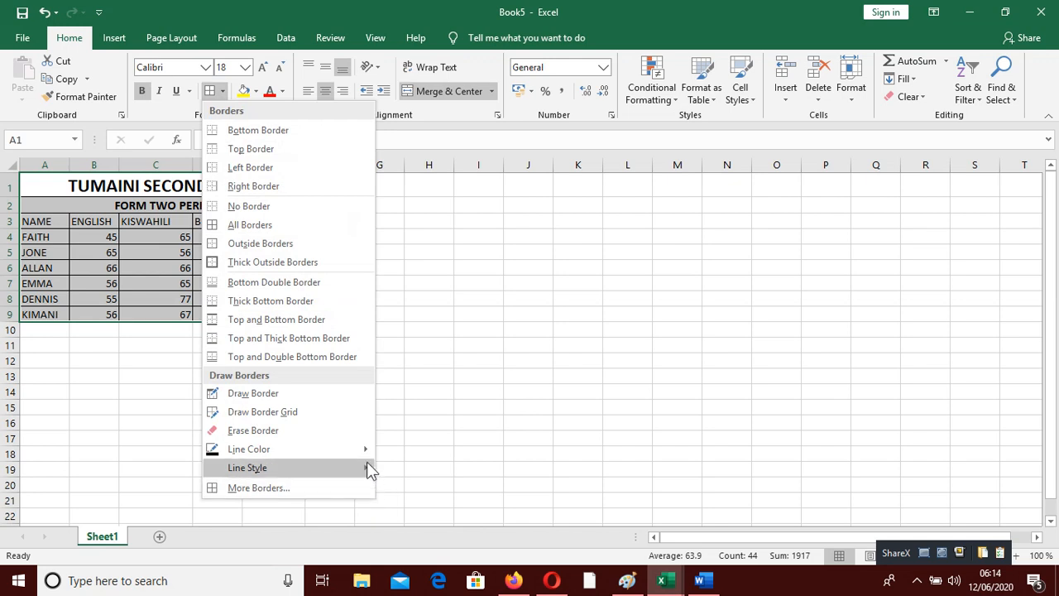
pyautogui.moveTo(355, 448)
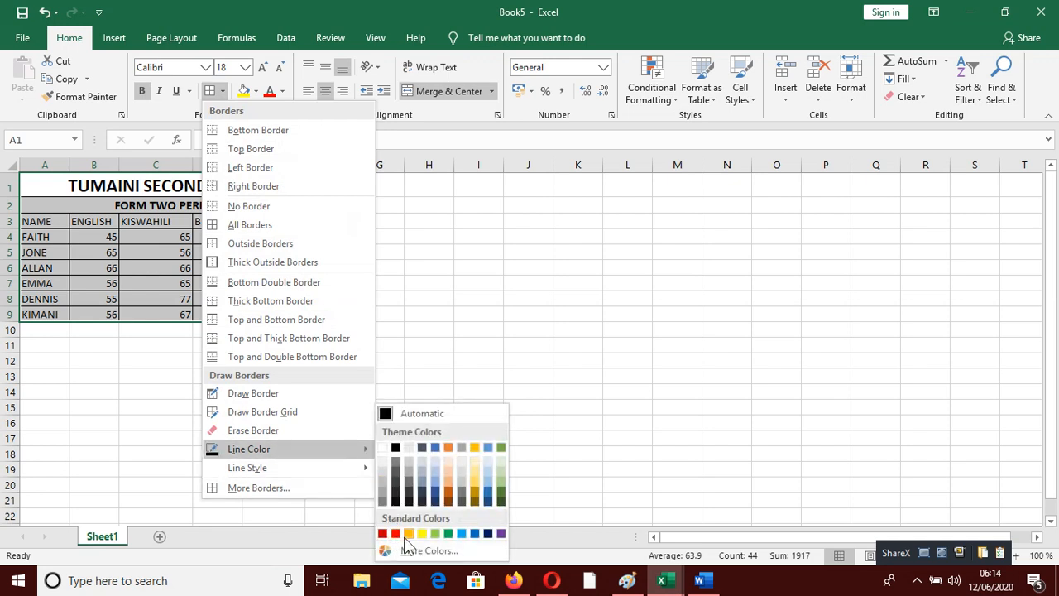
pyautogui.click(406, 536)
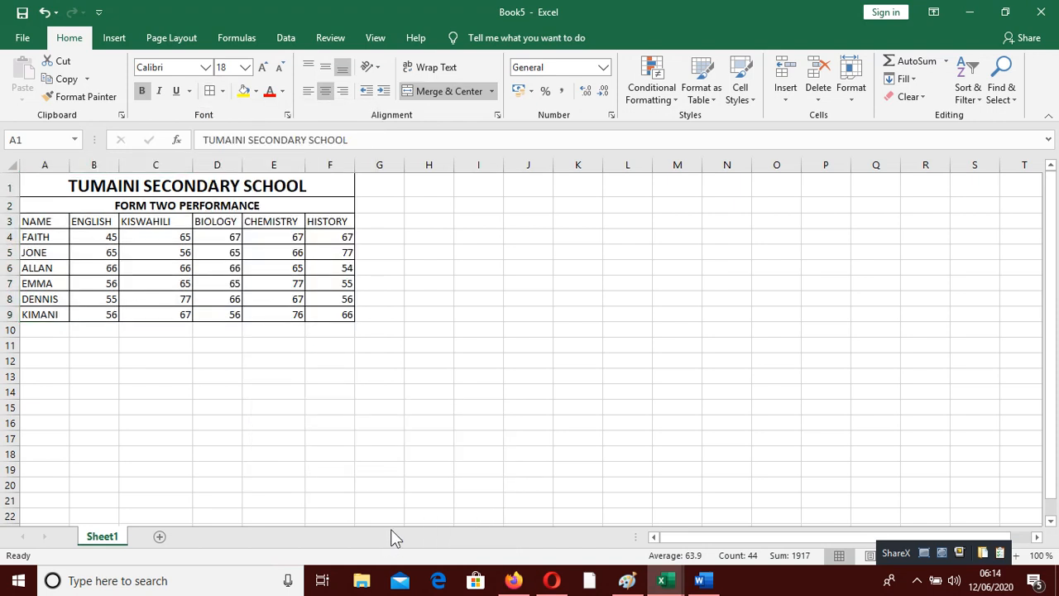
pyautogui.click(222, 91)
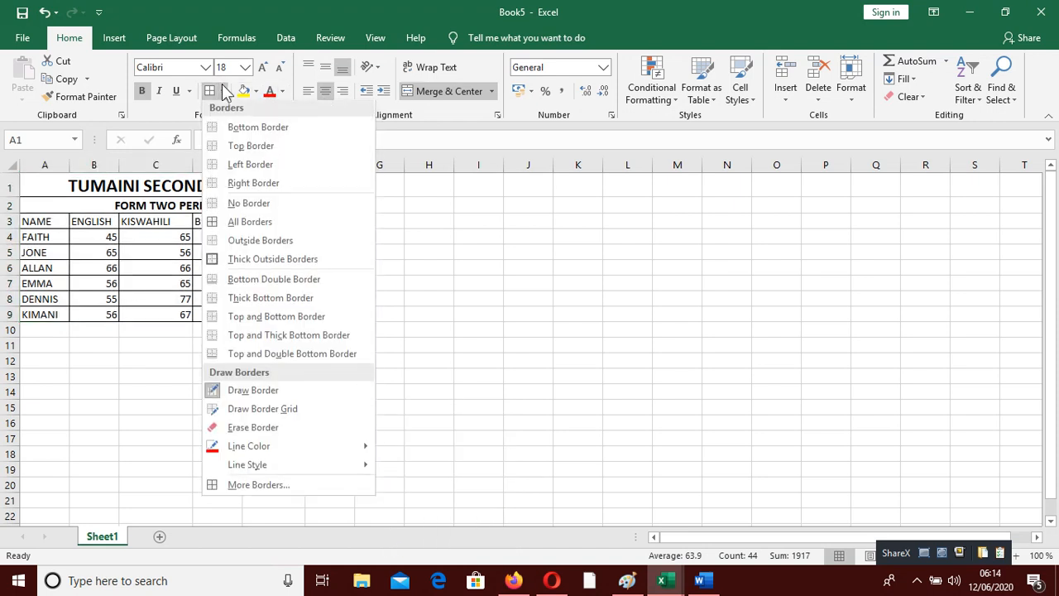
pyautogui.click(249, 225)
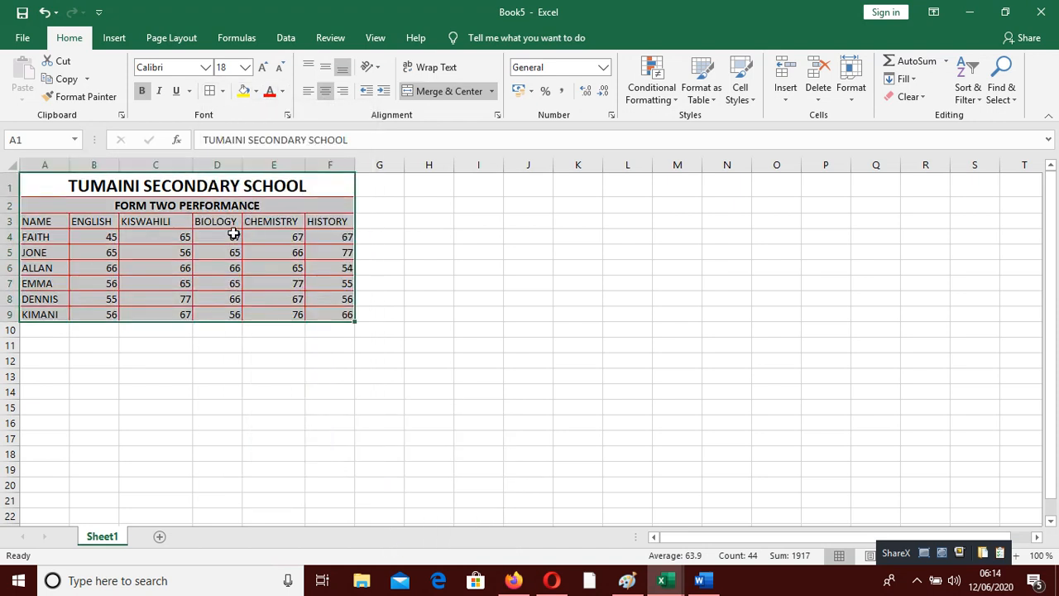
# - Choose the thick solid line style and reapply all borders to the table
pyautogui.click(221, 93)
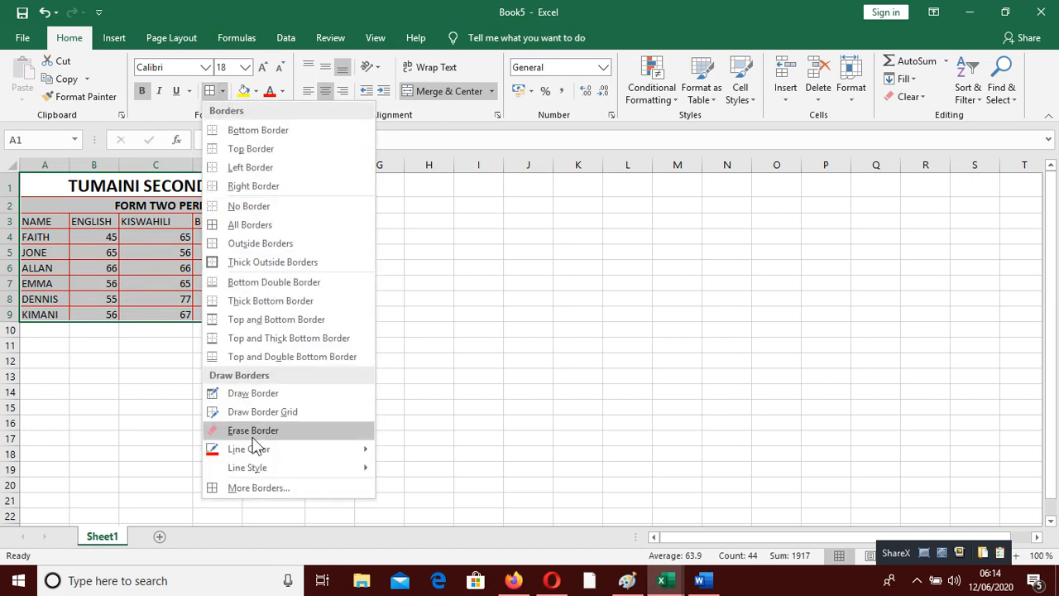
pyautogui.moveTo(264, 447)
pyautogui.moveTo(248, 467)
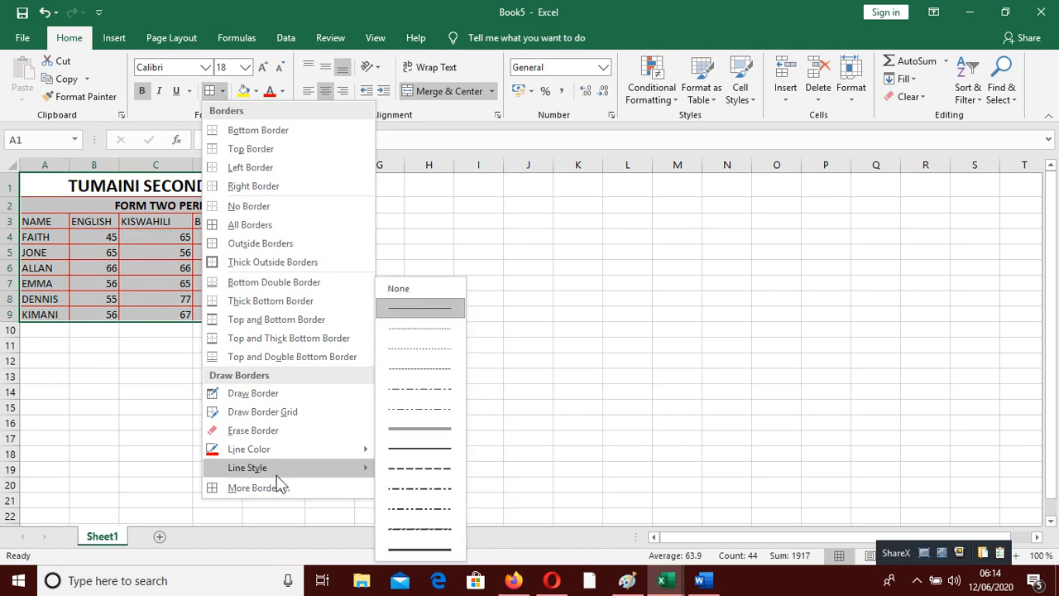
pyautogui.click(407, 550)
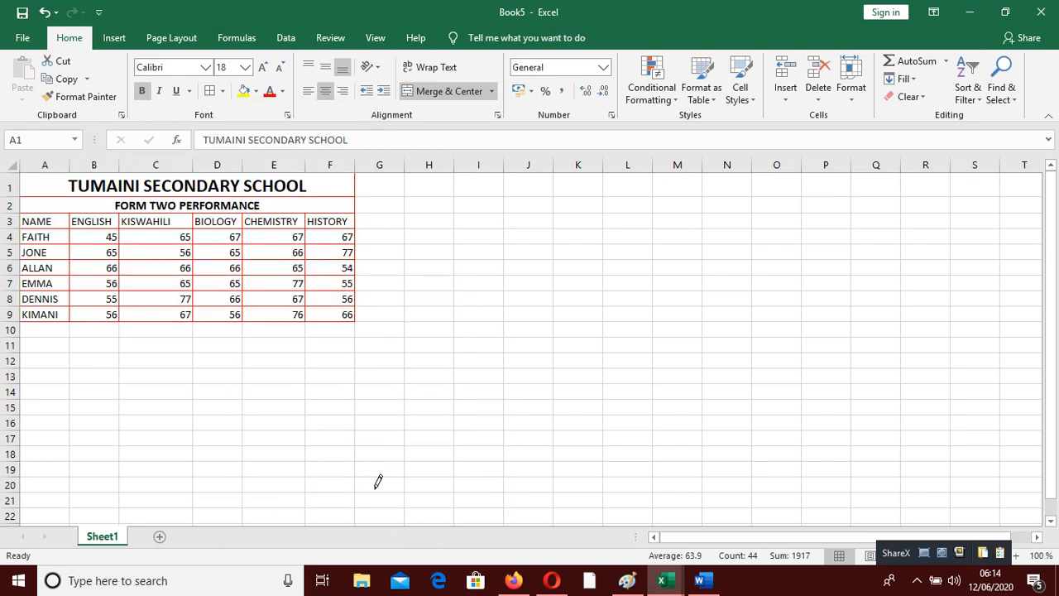
pyautogui.click(210, 92)
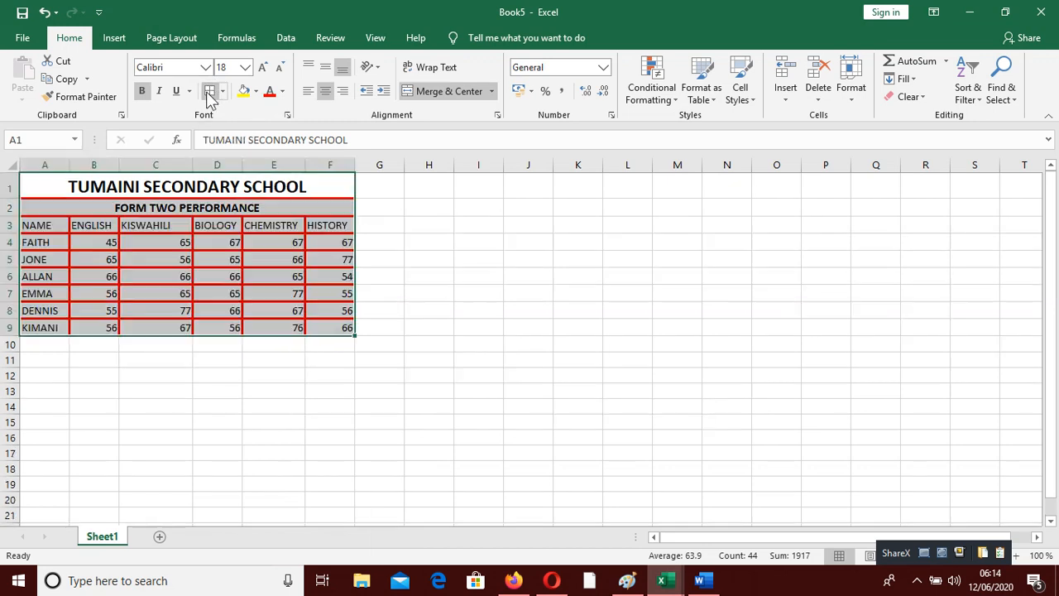
pyautogui.click(244, 381)
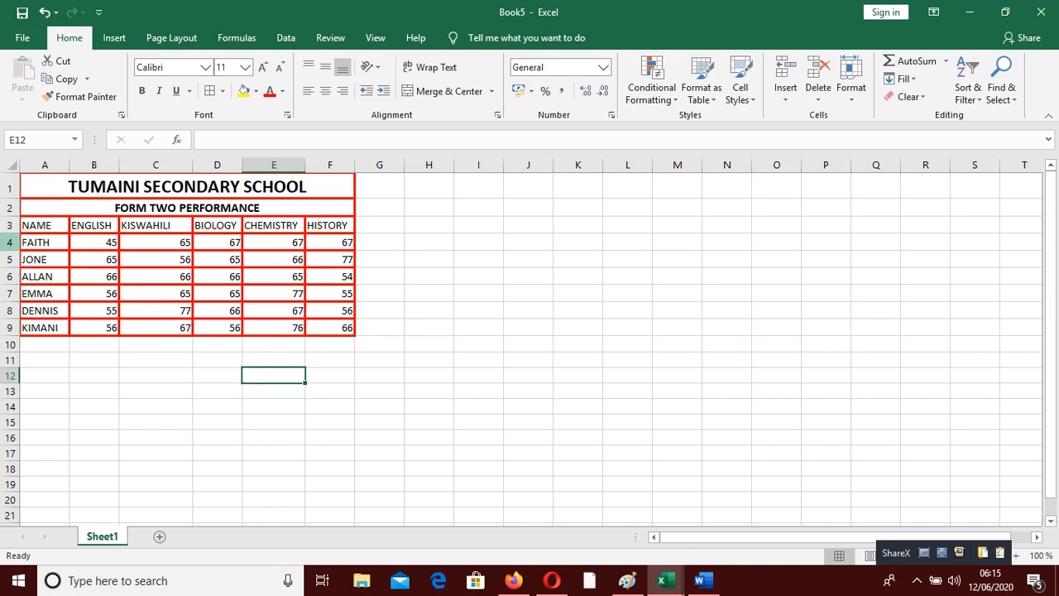
# - Rotate the text of the header cells A3 to F3 up and center it horizontally
pyautogui.moveTo(25, 225); pyautogui.dragTo(330, 223)
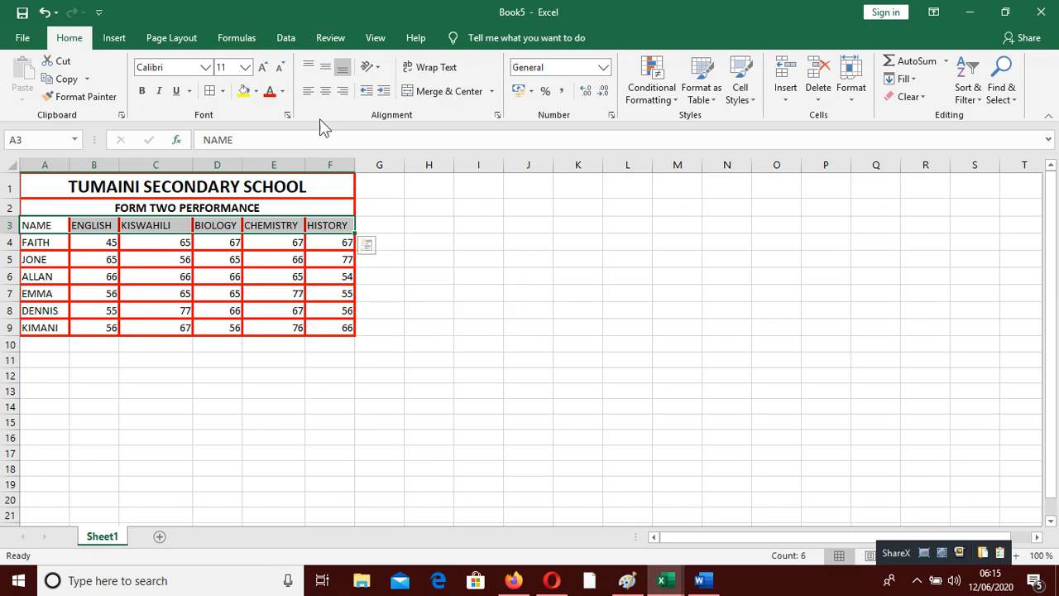
pyautogui.click(367, 74)
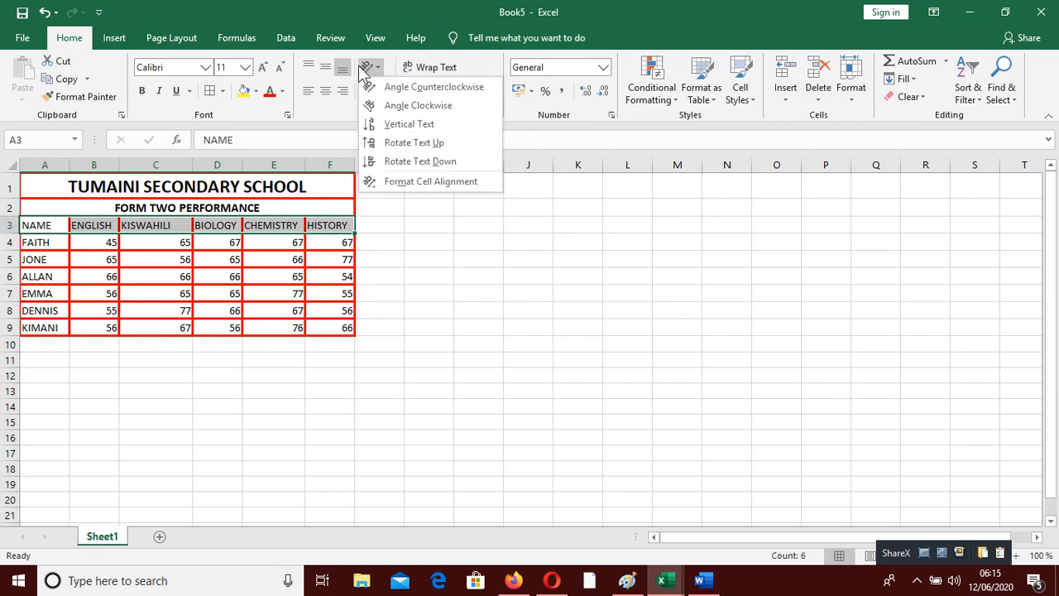
pyautogui.click(433, 142)
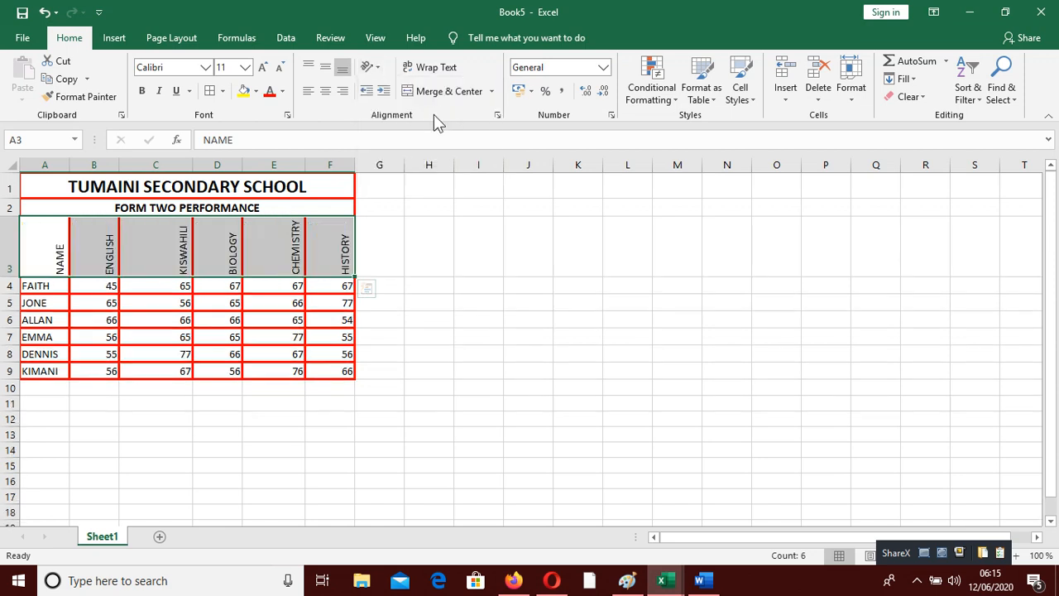
pyautogui.click(325, 91)
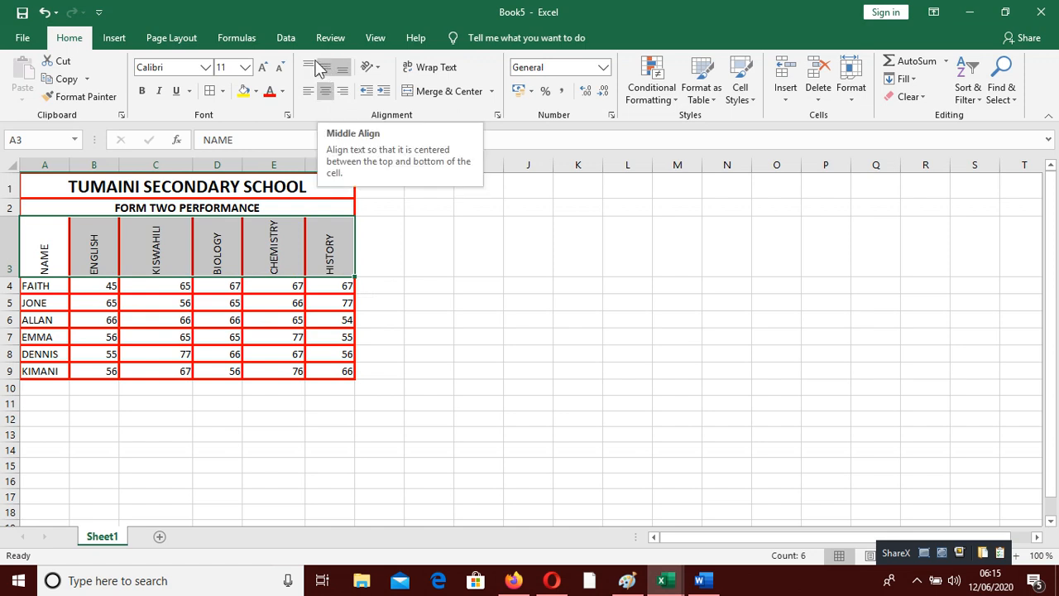
# - Try top and middle vertical alignment on the header row, ending on bottom alignment
pyautogui.click(309, 67)
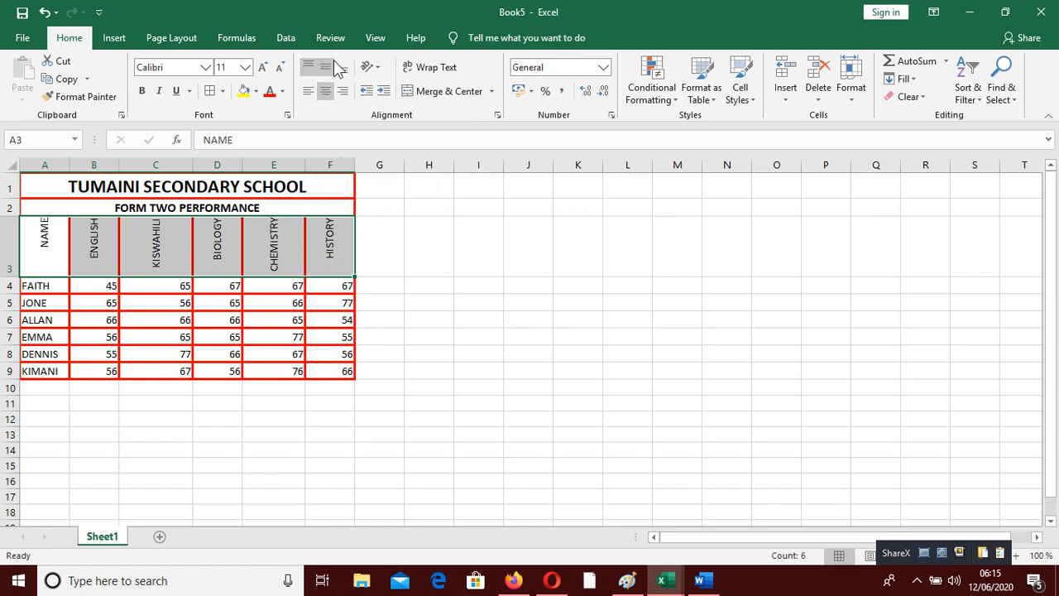
pyautogui.click(332, 63)
pyautogui.click(339, 71)
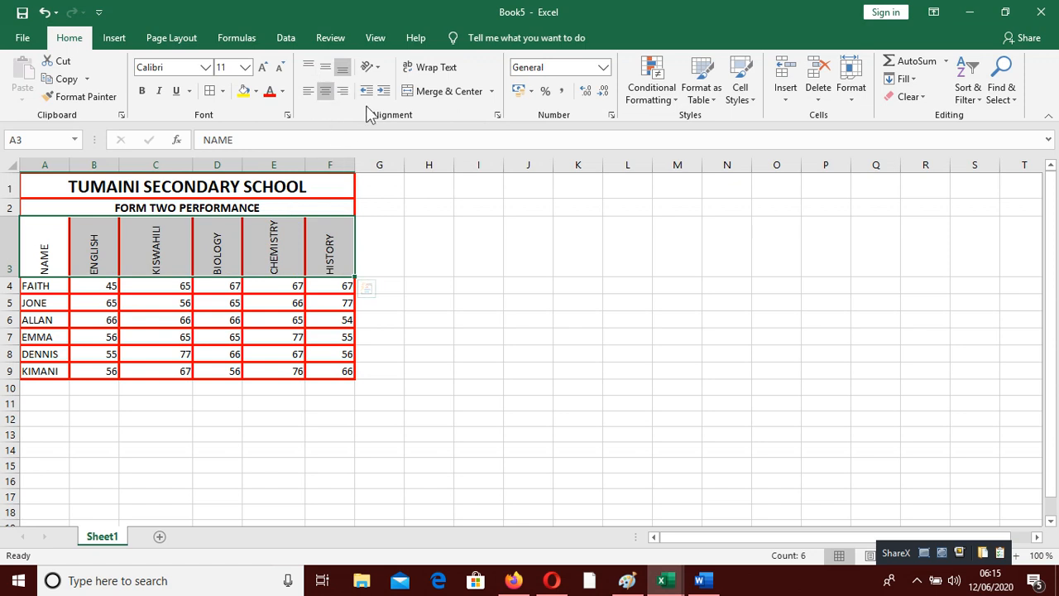
# - Set the header row's text orientation to 45 degrees in the cell alignment settings
pyautogui.click(378, 67)
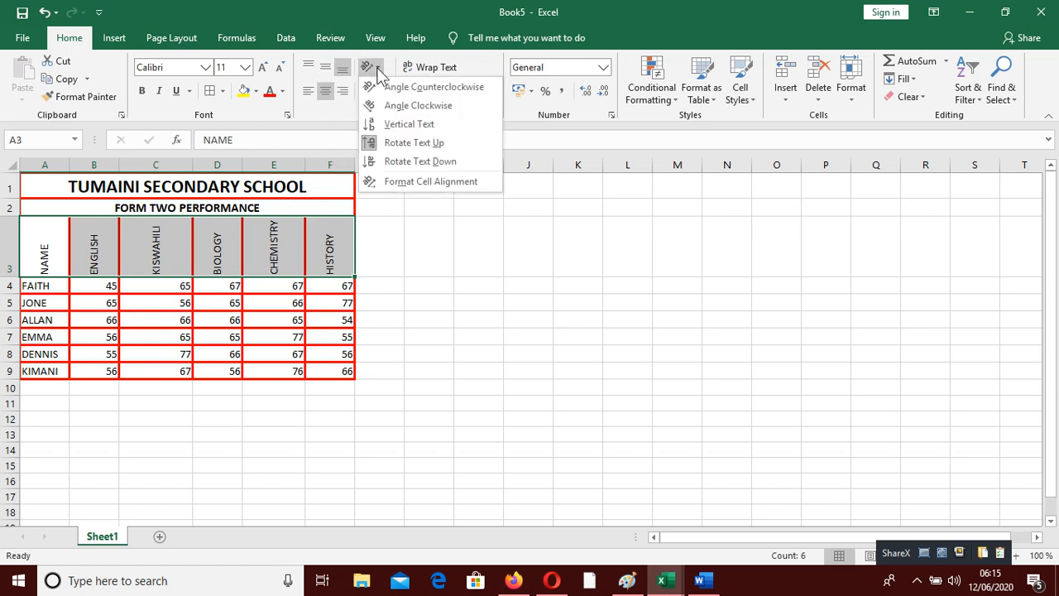
pyautogui.click(434, 175)
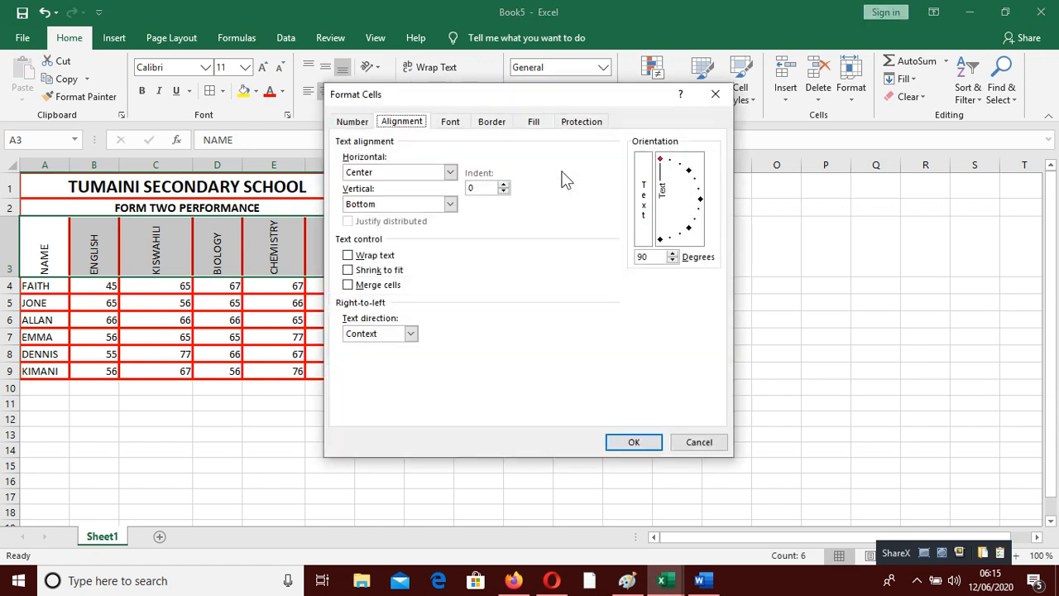
pyautogui.click(647, 257)
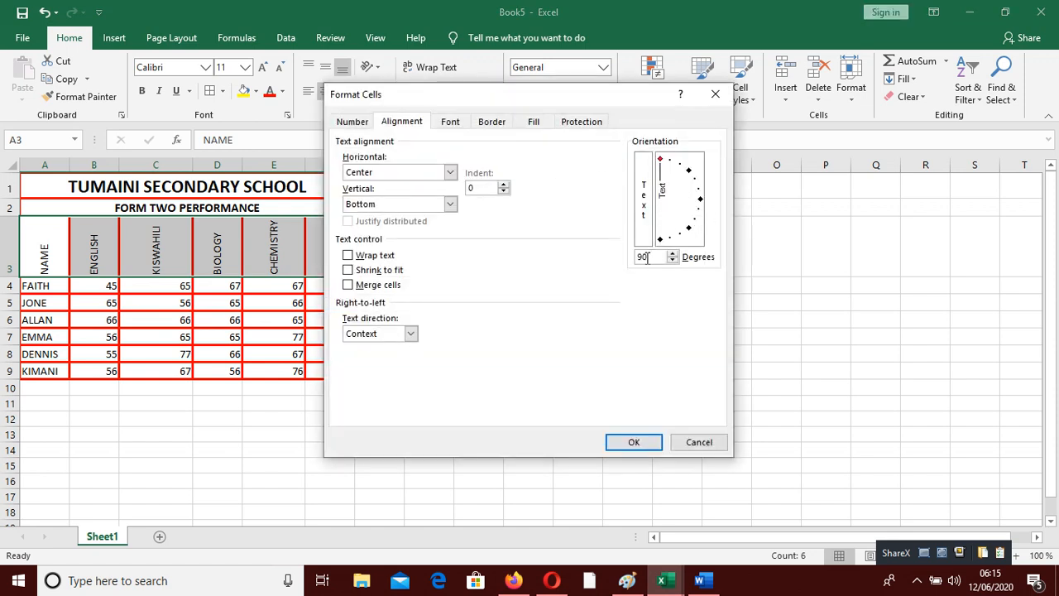
pyautogui.click(689, 167)
pyautogui.press('BackSpace')
pyautogui.write('45')
pyautogui.click(622, 438)
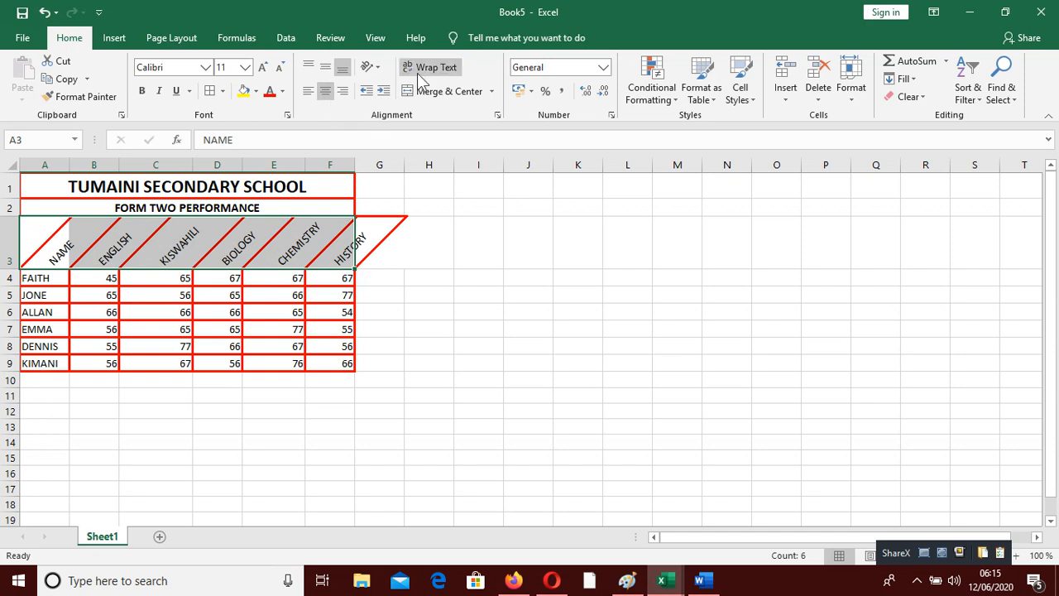
# - Return the header row's text to the Rotate Text Up orientation
pyautogui.click(370, 67)
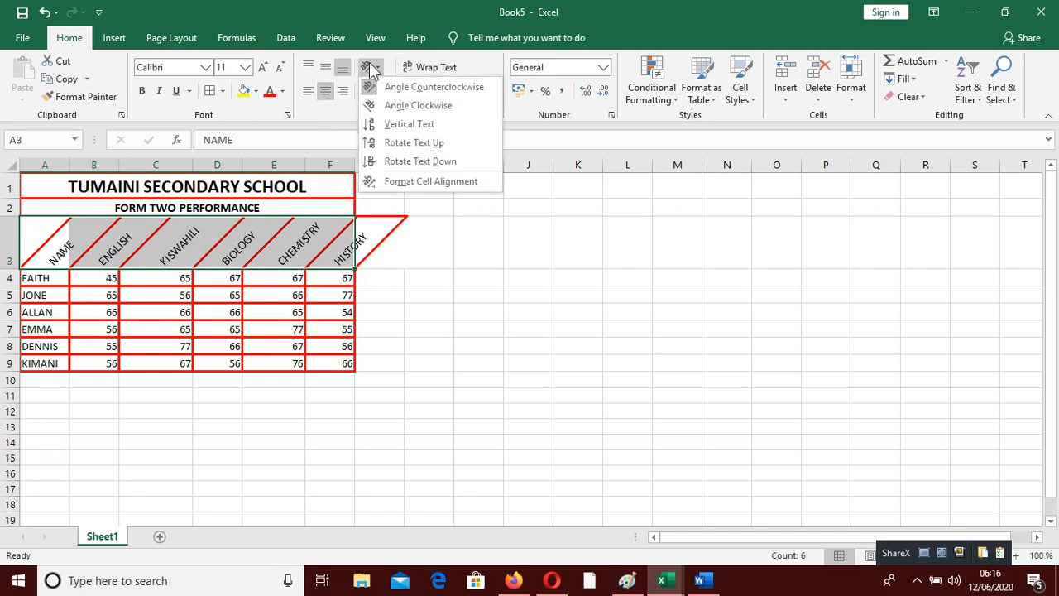
pyautogui.click(423, 145)
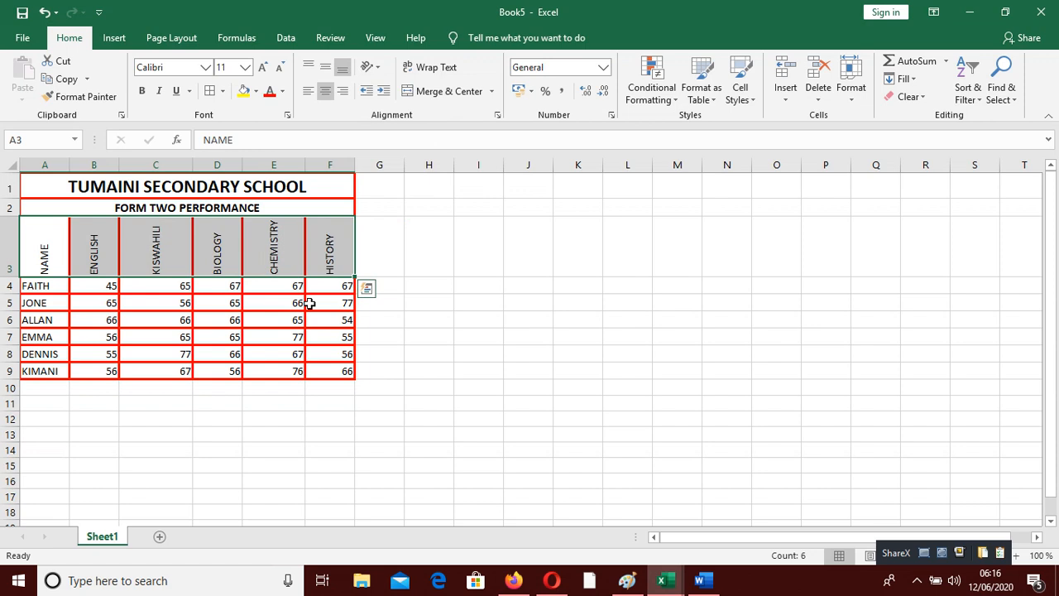
pyautogui.click(263, 420)
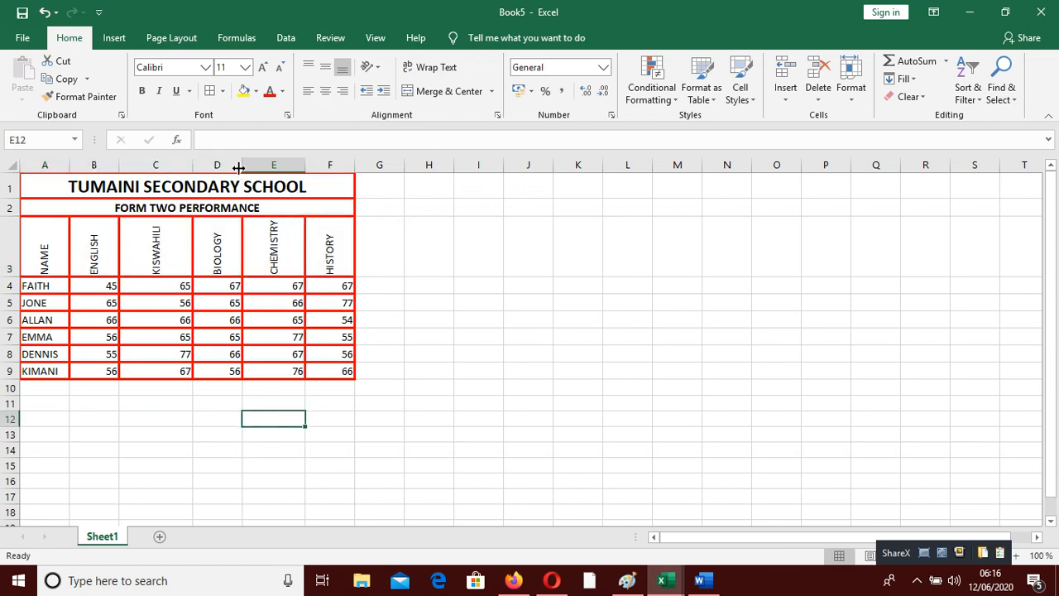
# - Widen the BIOLOGY, KISWAHILI and ENGLISH columns and increase the heights of rows 2 and 3
pyautogui.moveTo(238, 168); pyautogui.dragTo(264, 152)
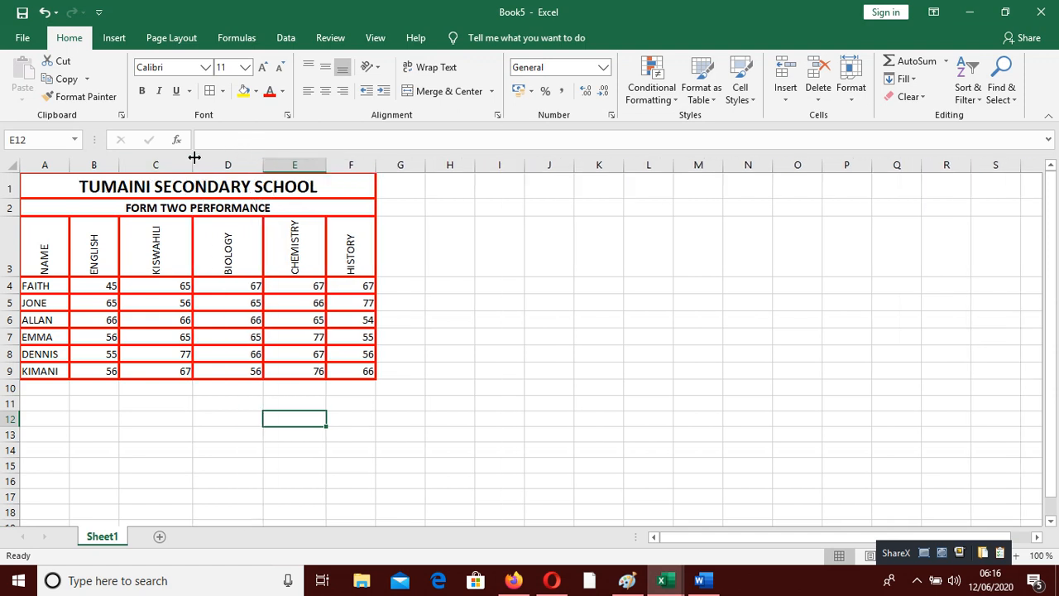
pyautogui.moveTo(195, 157); pyautogui.dragTo(211, 149)
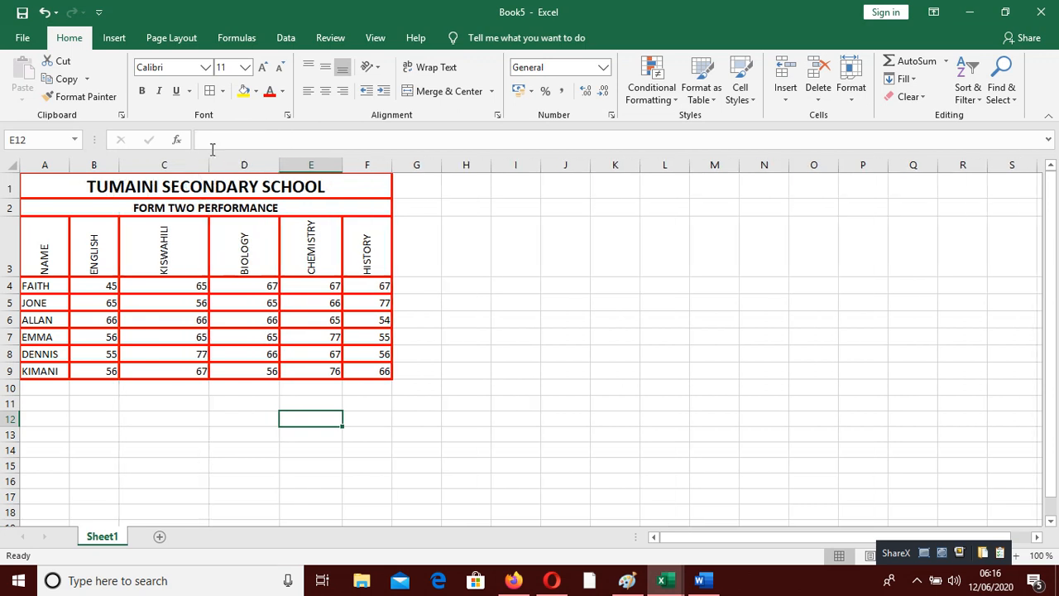
pyautogui.moveTo(117, 165); pyautogui.dragTo(183, 164)
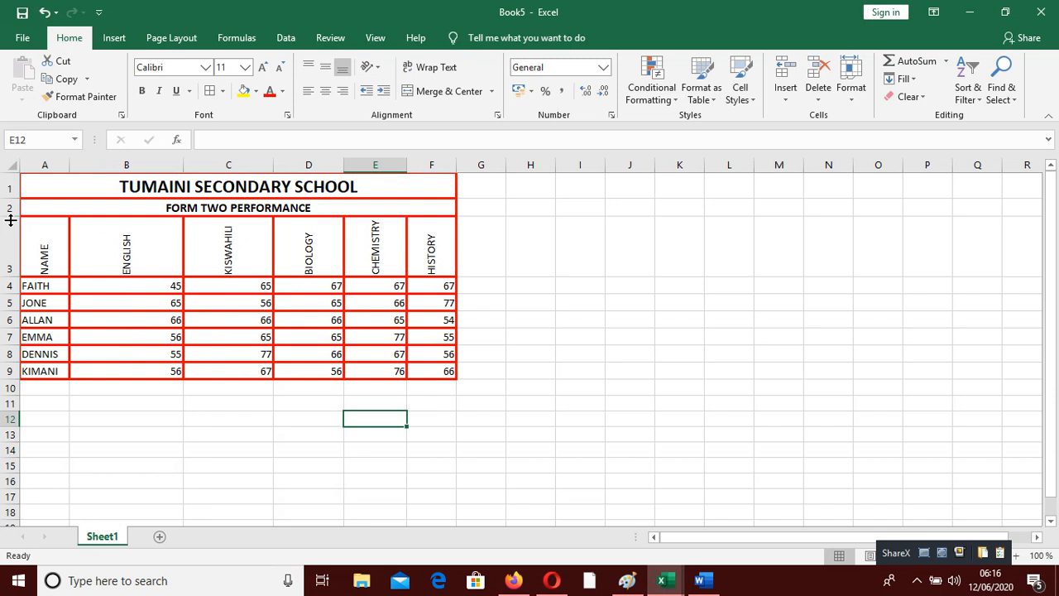
pyautogui.moveTo(11, 220); pyautogui.dragTo(11, 238)
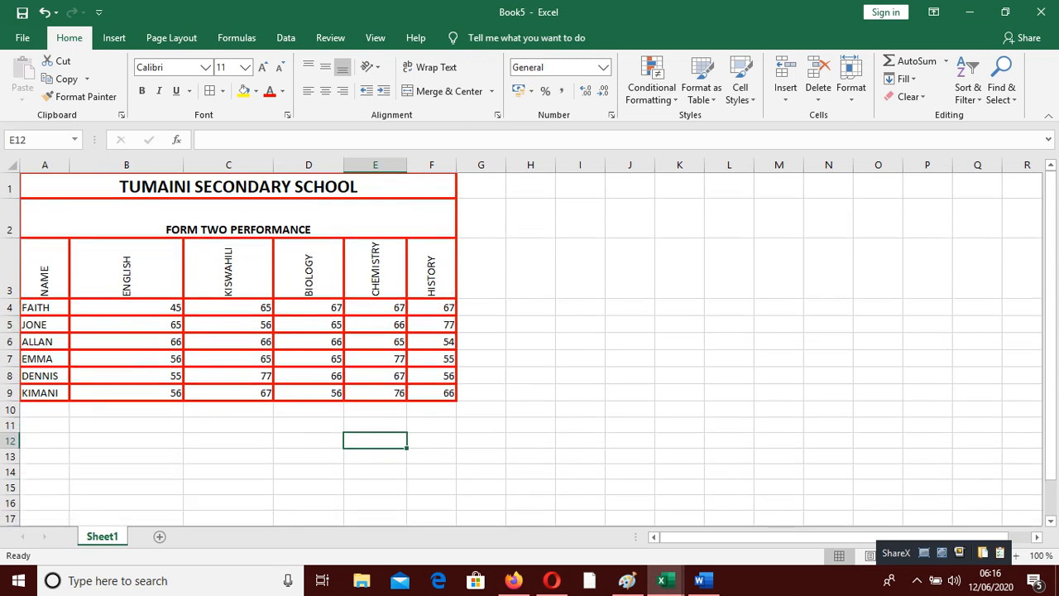
pyautogui.moveTo(10, 297); pyautogui.dragTo(11, 317)
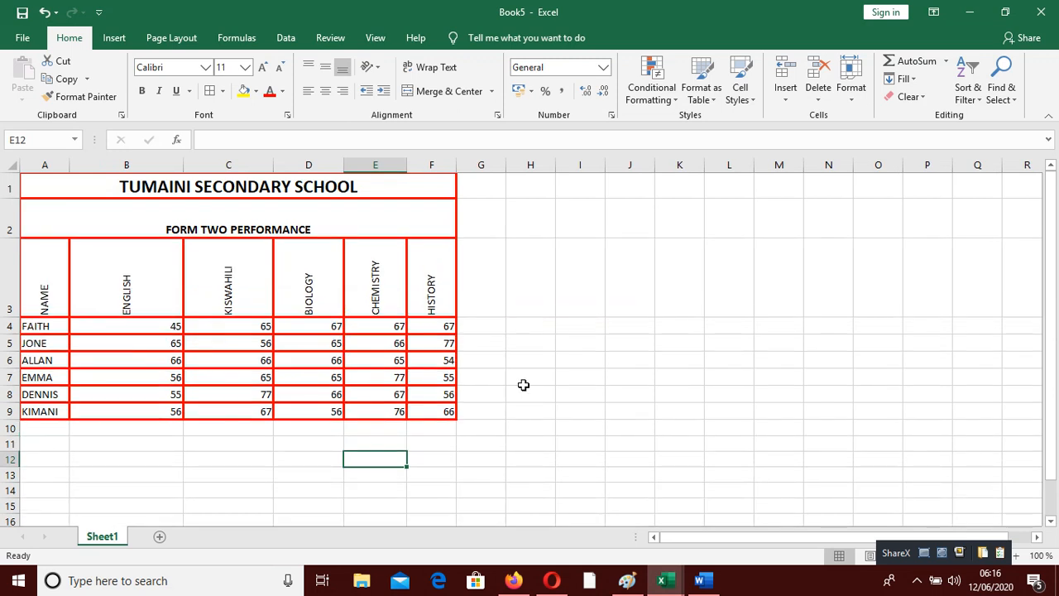
# - Increase the row height of the student rows 4 to 9 through the exact row height setting
pyautogui.moveTo(523, 385); pyautogui.dragTo(524, 389)
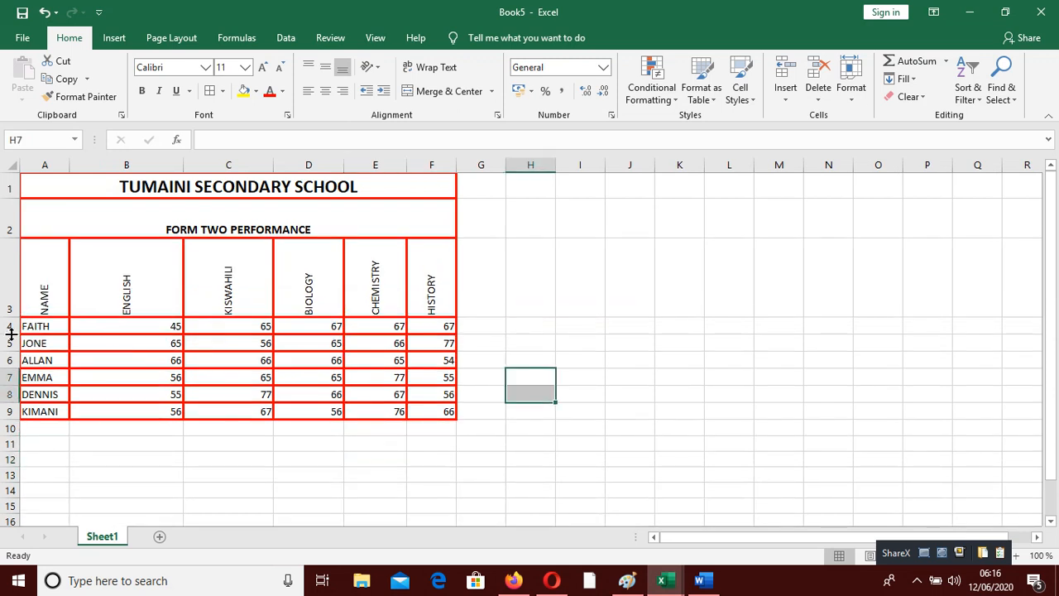
pyautogui.moveTo(13, 326); pyautogui.dragTo(11, 418)
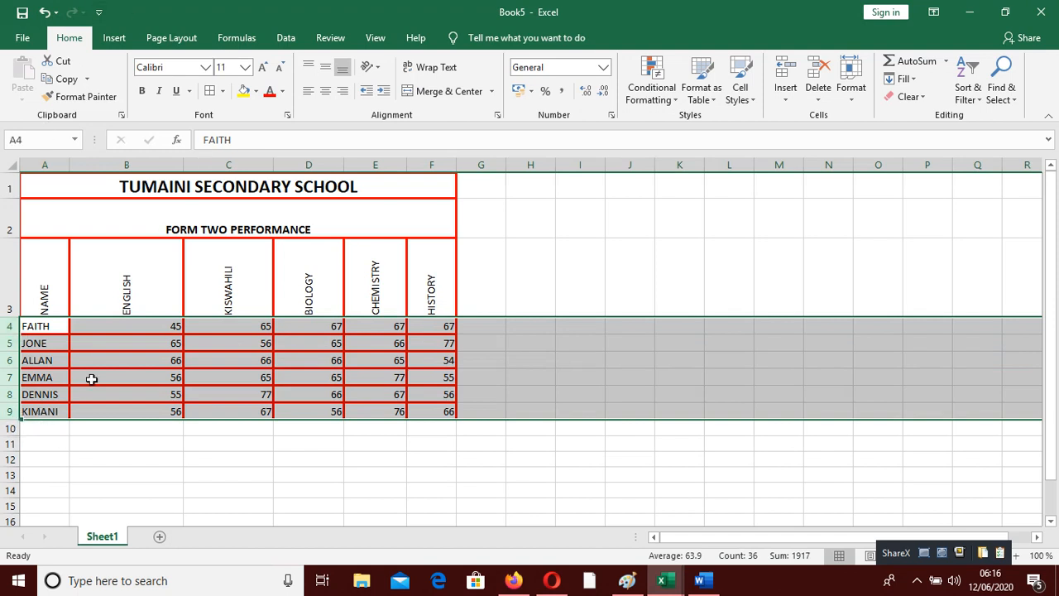
pyautogui.click(125, 455)
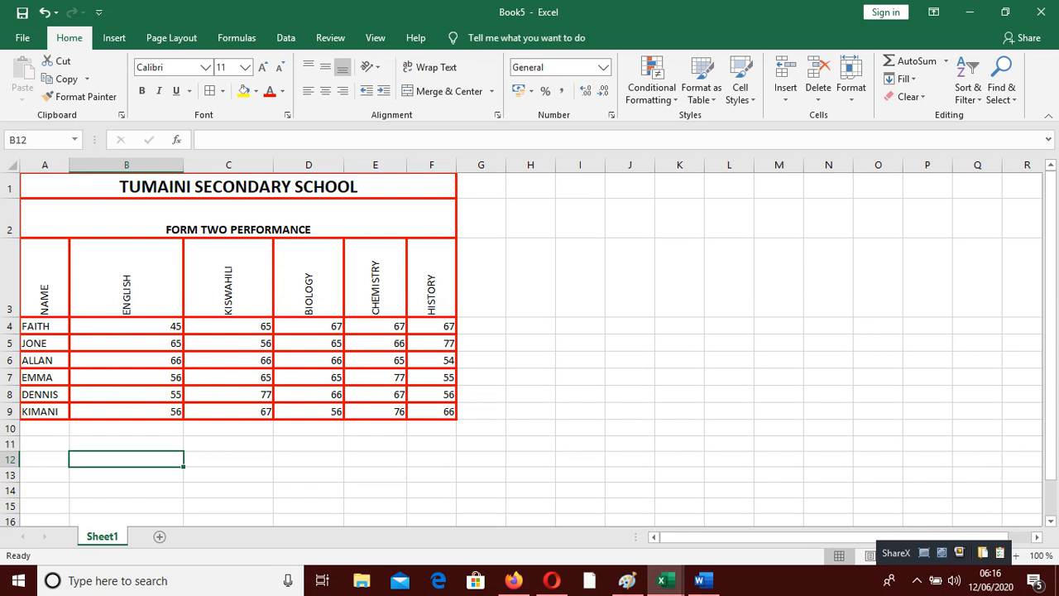
pyautogui.moveTo(12, 326); pyautogui.dragTo(18, 410)
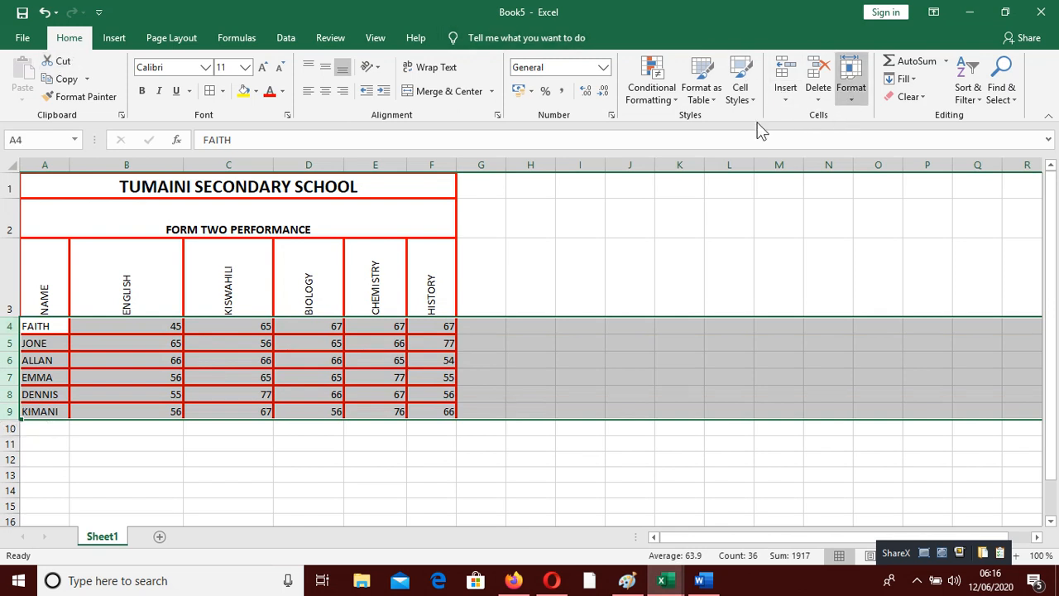
pyautogui.click(868, 91)
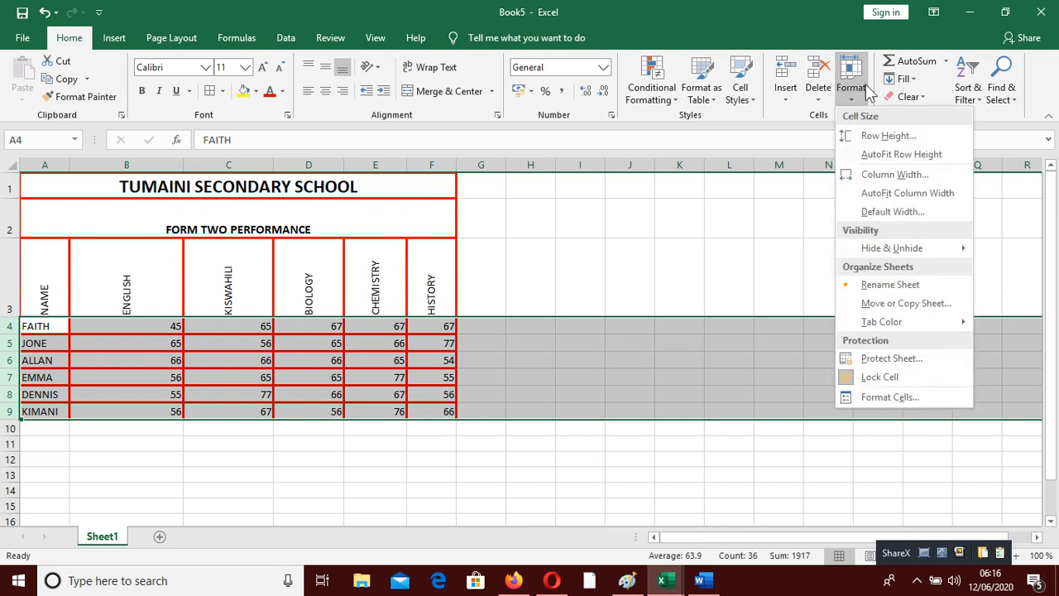
pyautogui.click(891, 141)
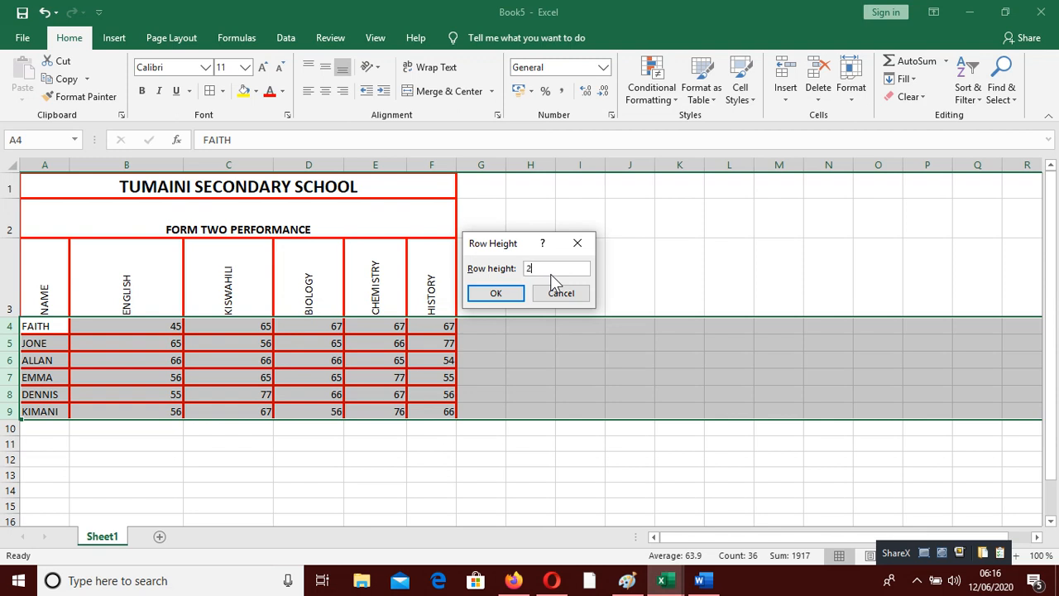
pyautogui.click(496, 296)
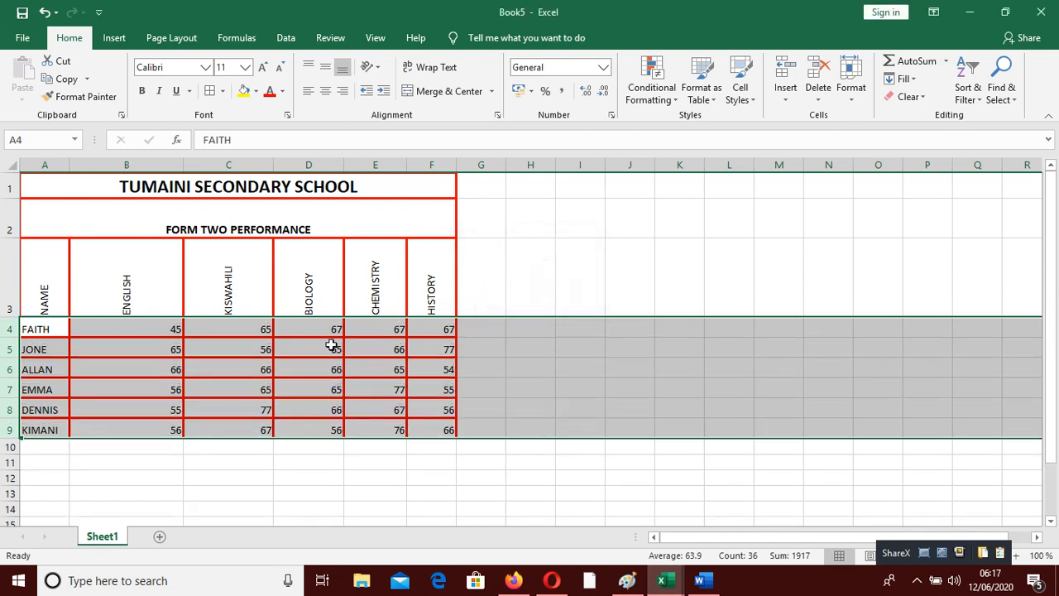
pyautogui.click(370, 460)
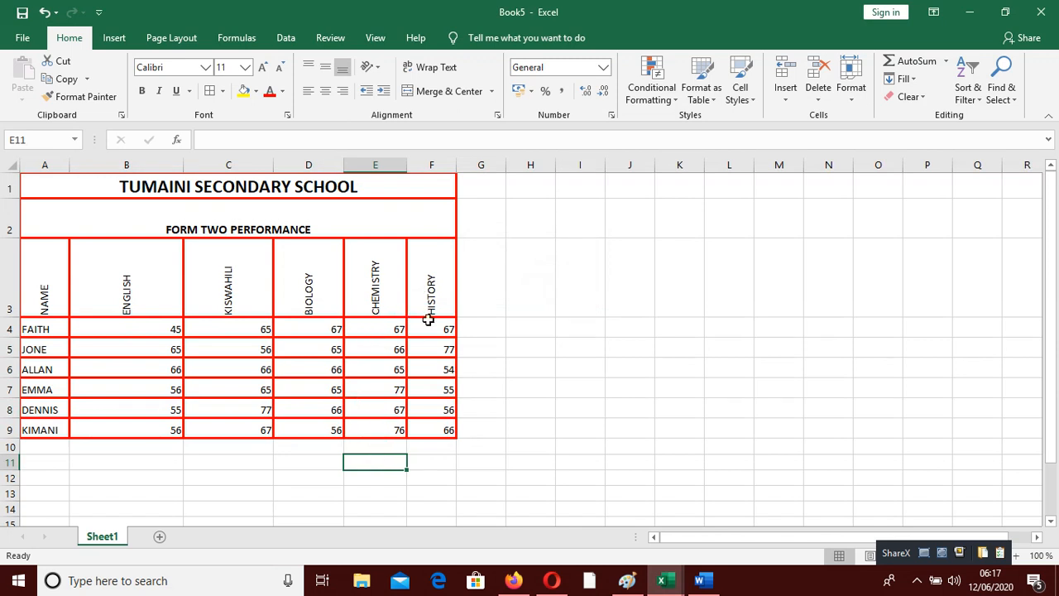
# - Fill the TUMAINI SECONDARY SCHOOL title with dark orange and the FORM TWO PERFORMANCE title with dark green
pyautogui.click(262, 185)
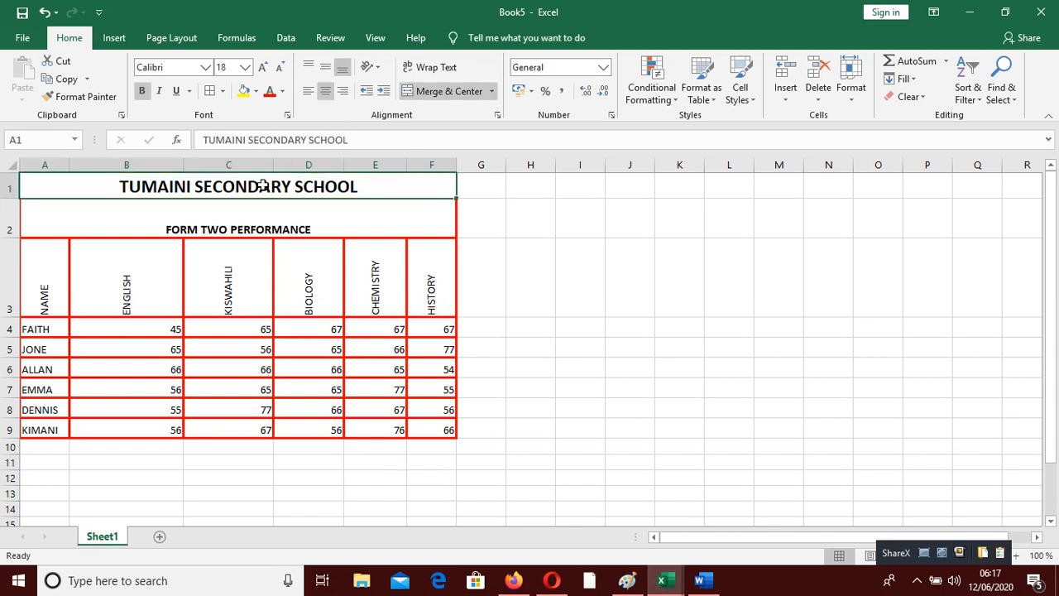
pyautogui.click(256, 91)
pyautogui.click(309, 174)
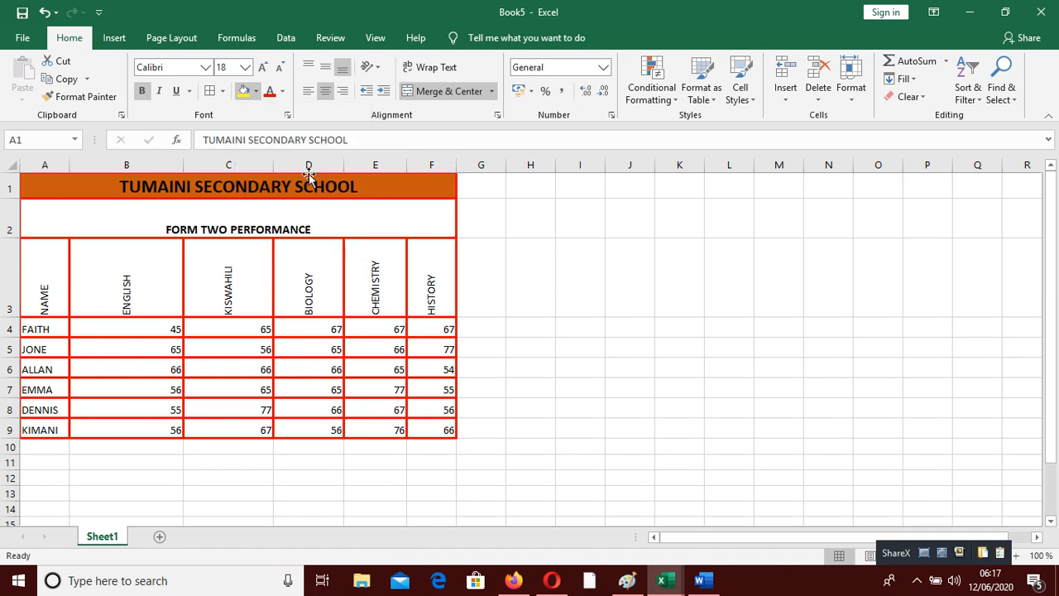
pyautogui.click(271, 233)
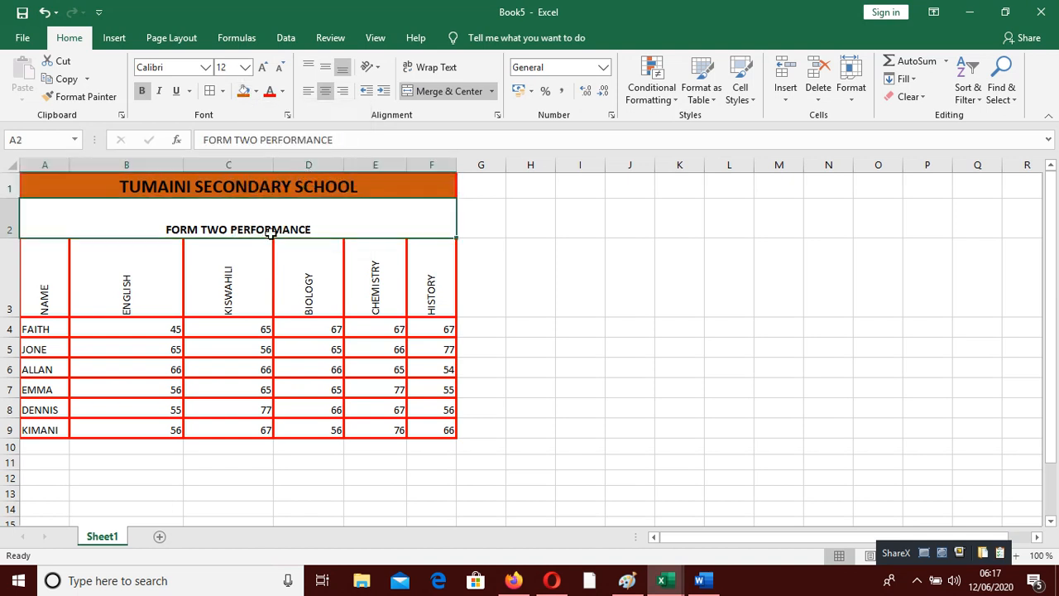
pyautogui.click(260, 93)
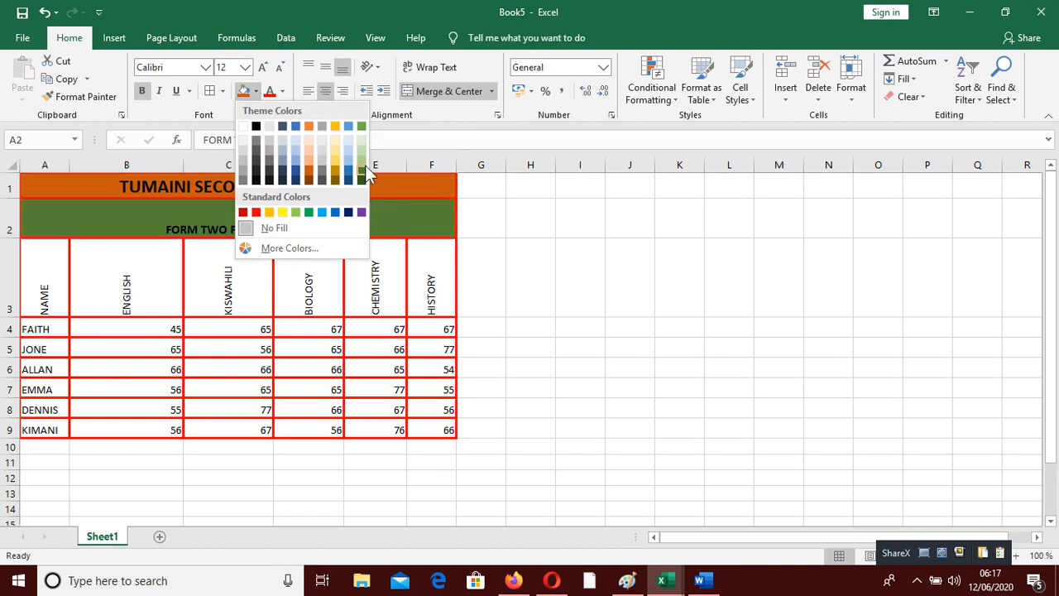
pyautogui.click(365, 165)
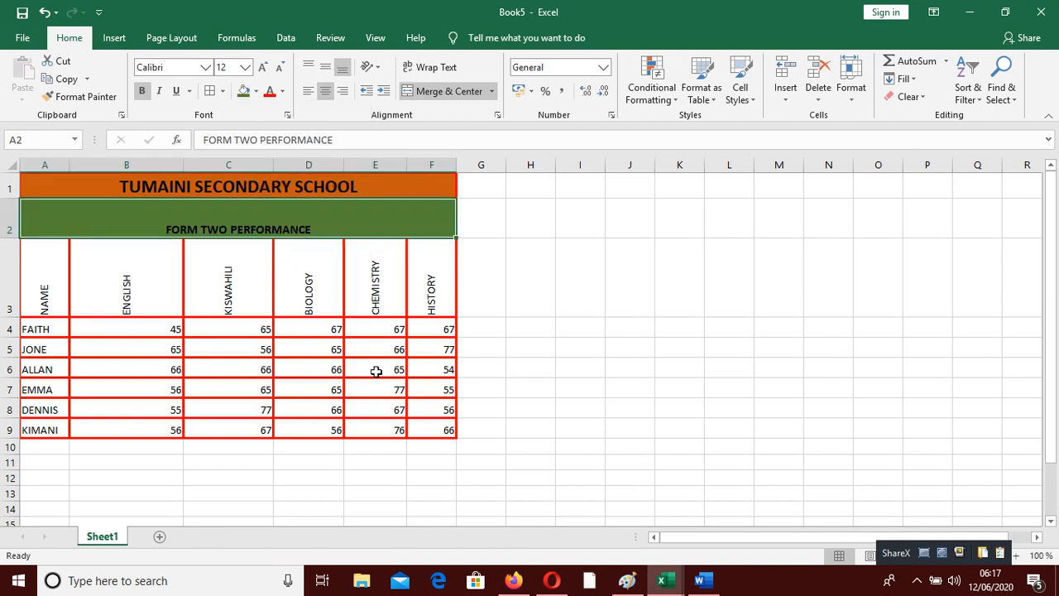
pyautogui.click(512, 380)
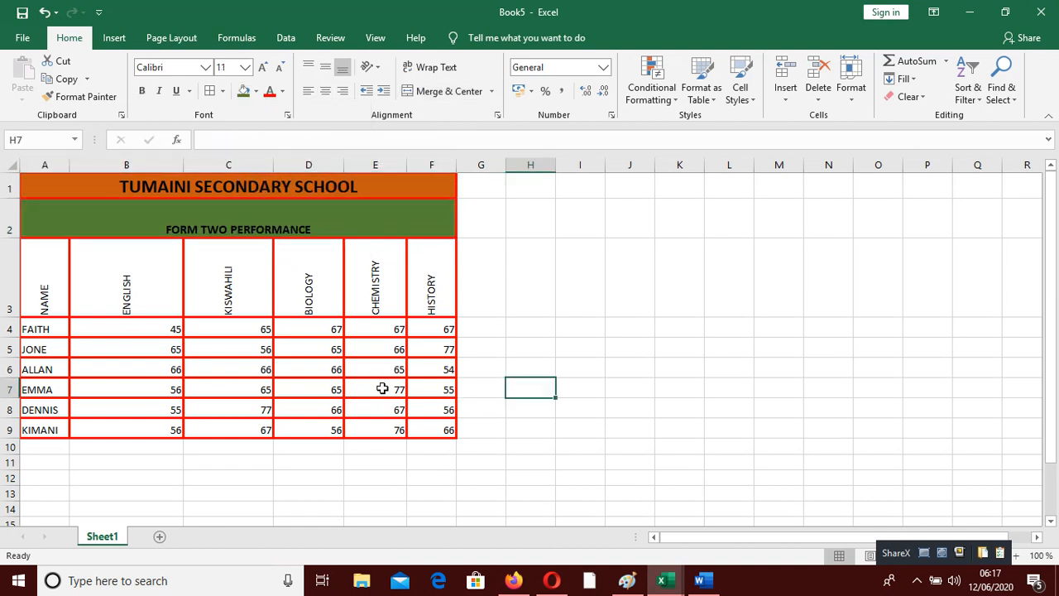
# - Set the font colour of the HISTORY marks in F4:F9 to red and centre the mark in F5
pyautogui.moveTo(434, 326); pyautogui.dragTo(442, 432)
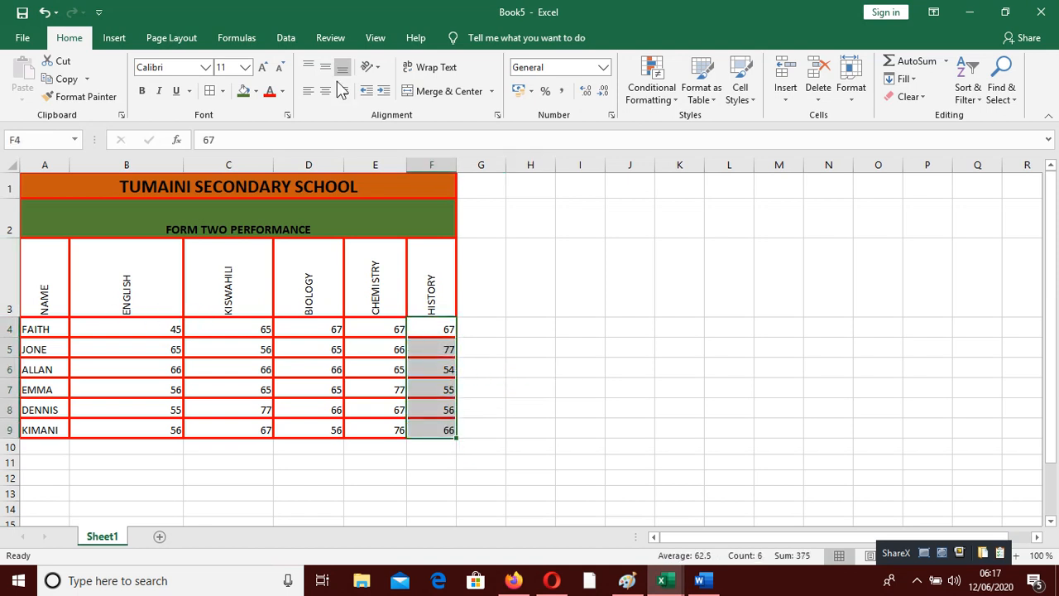
pyautogui.click(275, 91)
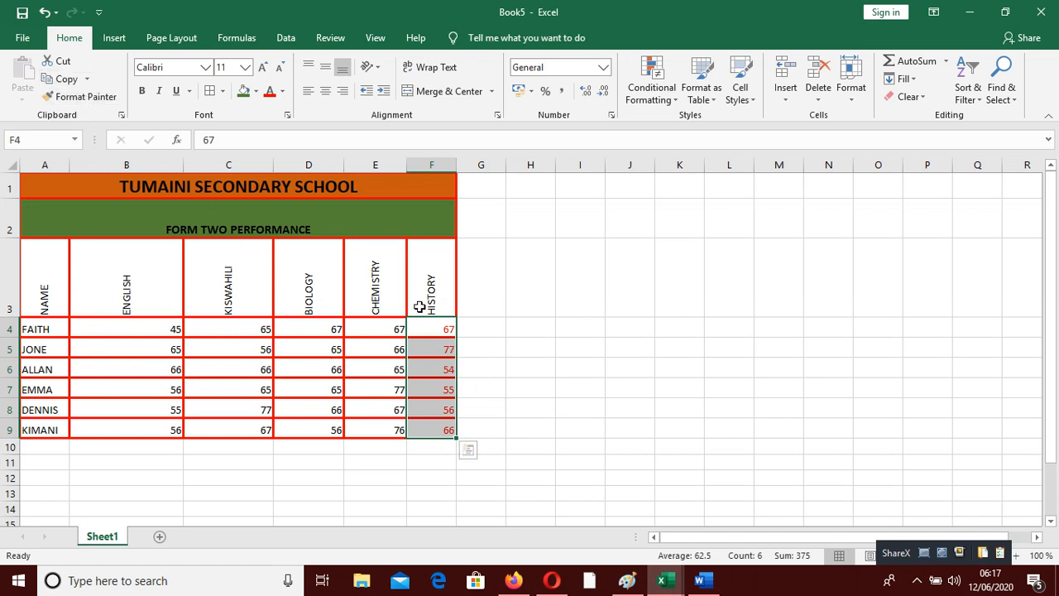
pyautogui.click(563, 353)
pyautogui.click(438, 352)
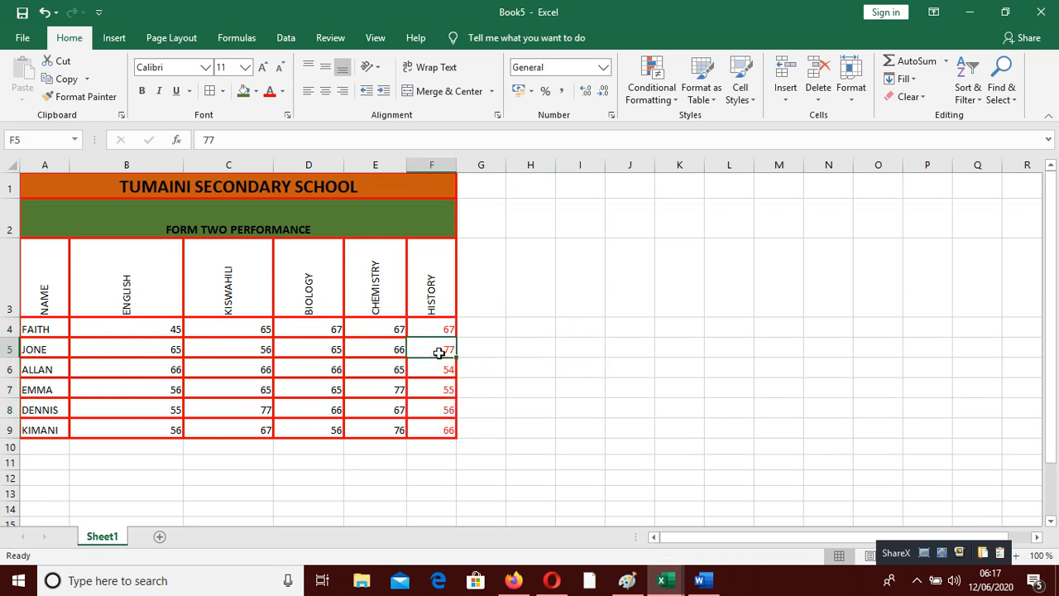
pyautogui.click(326, 91)
pyautogui.click(547, 421)
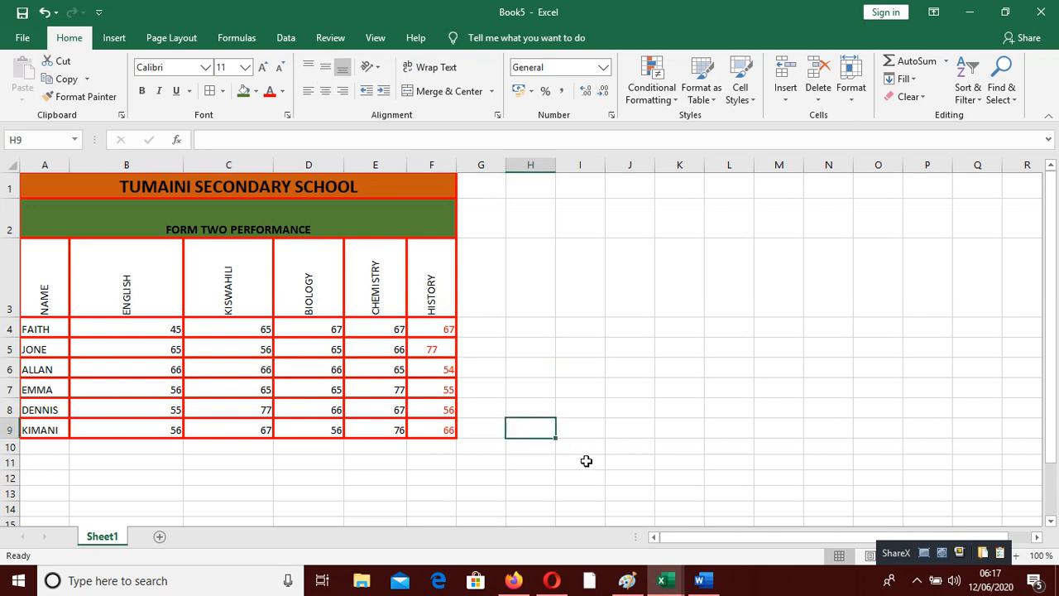
# - Copy the formatting of cell F5 to all marks in B4:F9 with Format Painter
pyautogui.click(415, 348)
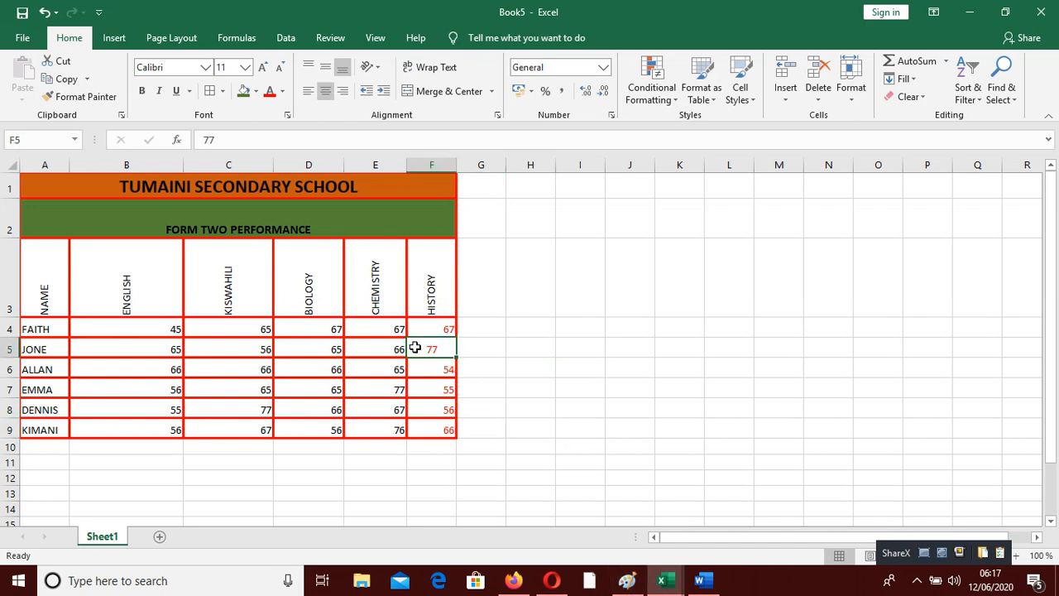
pyautogui.click(119, 97)
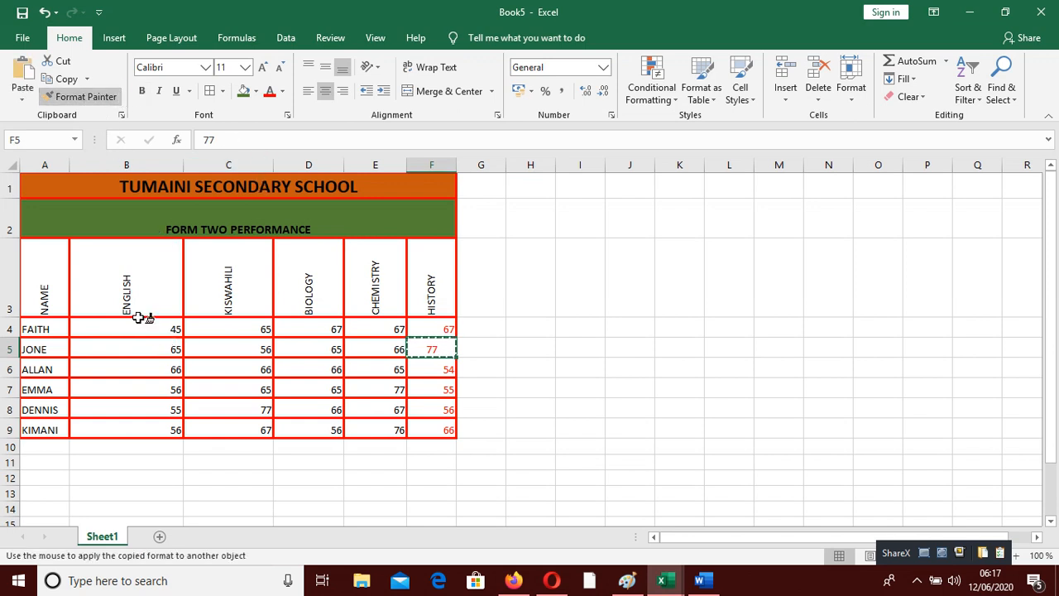
pyautogui.moveTo(140, 319)
pyautogui.mouseDown()
pyautogui.moveTo(161, 340)
pyautogui.moveTo(245, 356)
pyautogui.moveTo(385, 428)
pyautogui.moveTo(433, 426)
pyautogui.mouseUp()
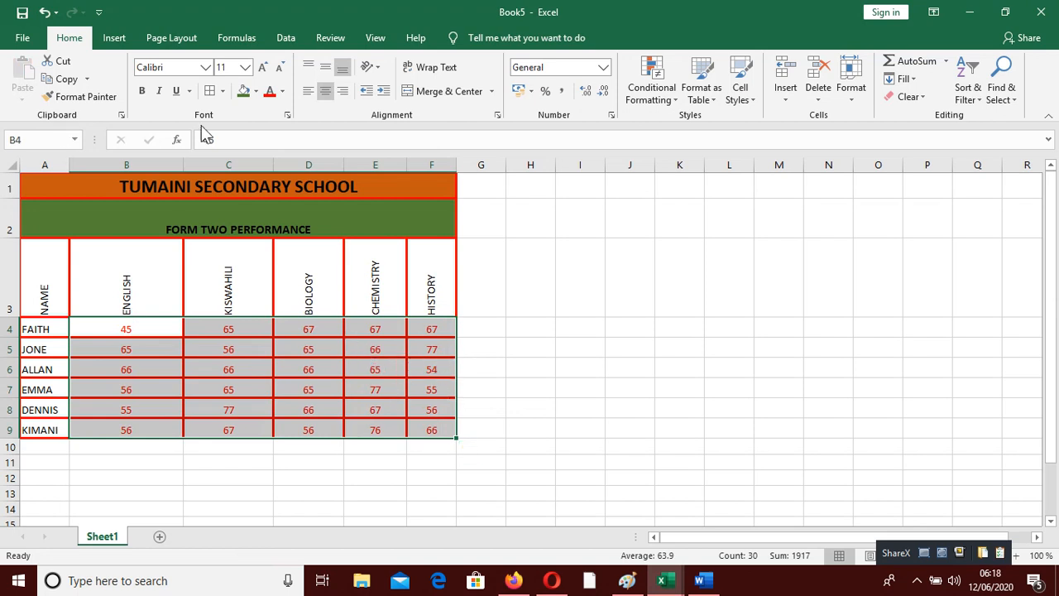
pyautogui.click(501, 391)
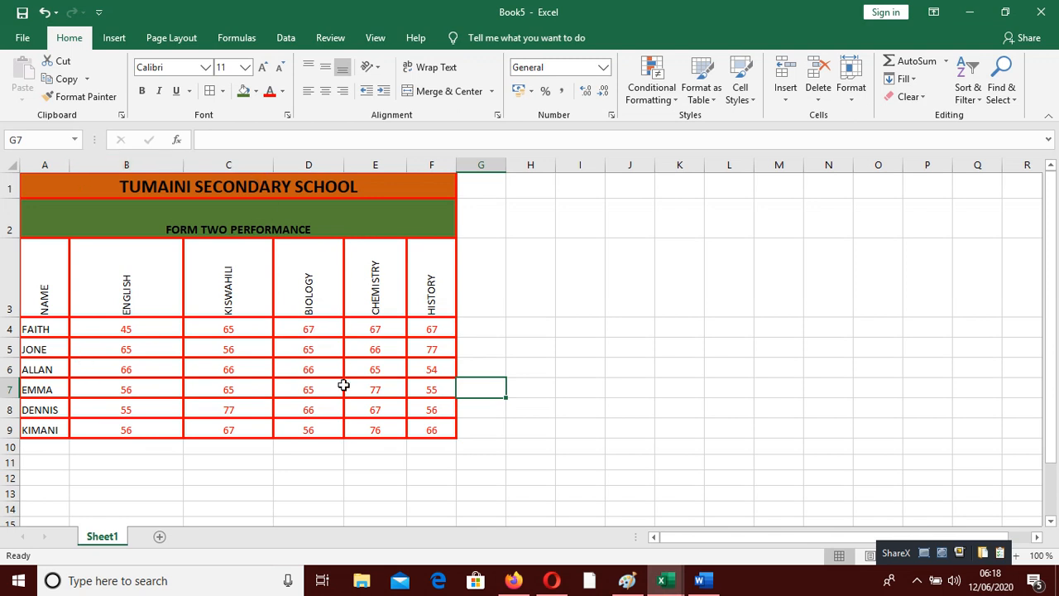
# - Format the marks in B4:F9 as Currency, resetting them to General once before reapplying Currency
pyautogui.click(122, 331)
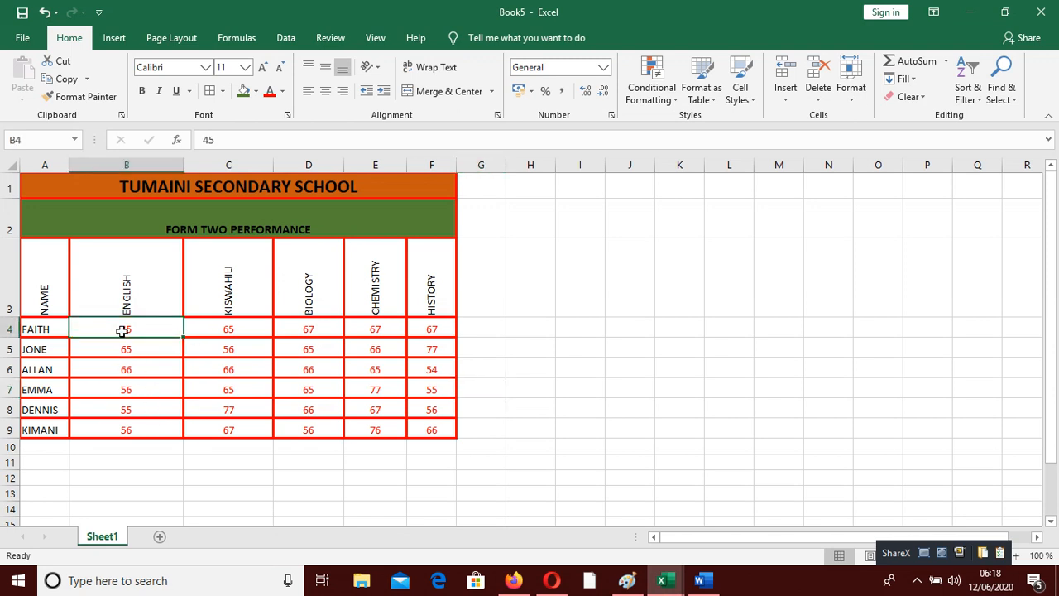
pyautogui.moveTo(122, 331); pyautogui.dragTo(428, 423)
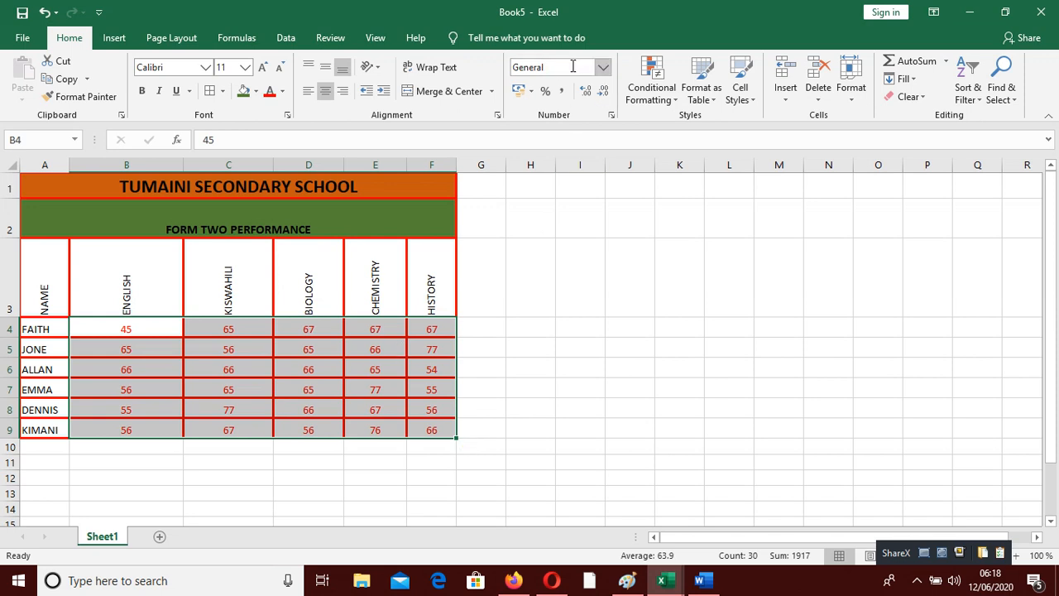
pyautogui.click(604, 68)
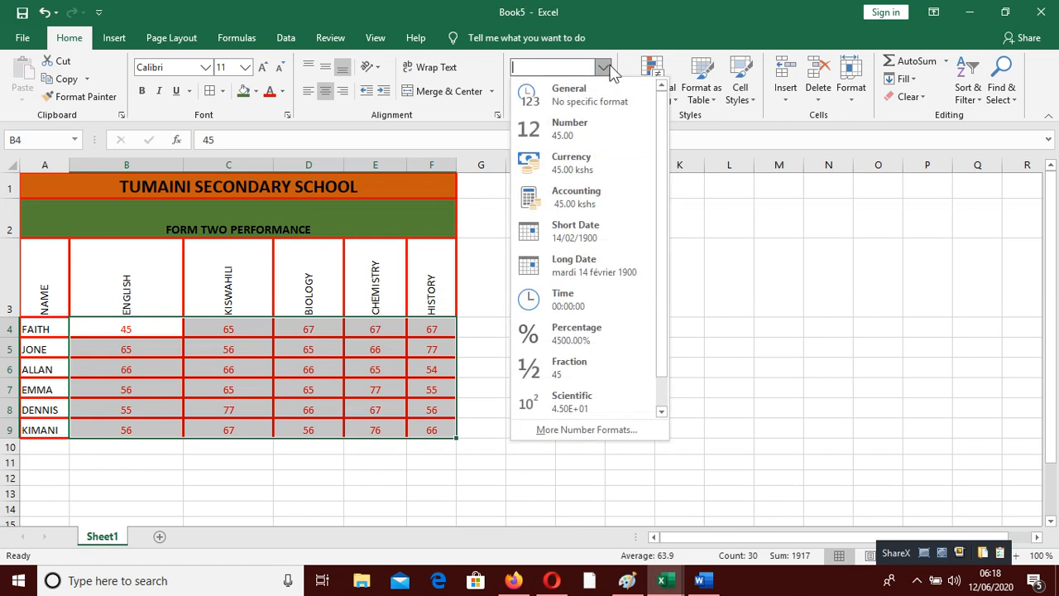
pyautogui.click(605, 162)
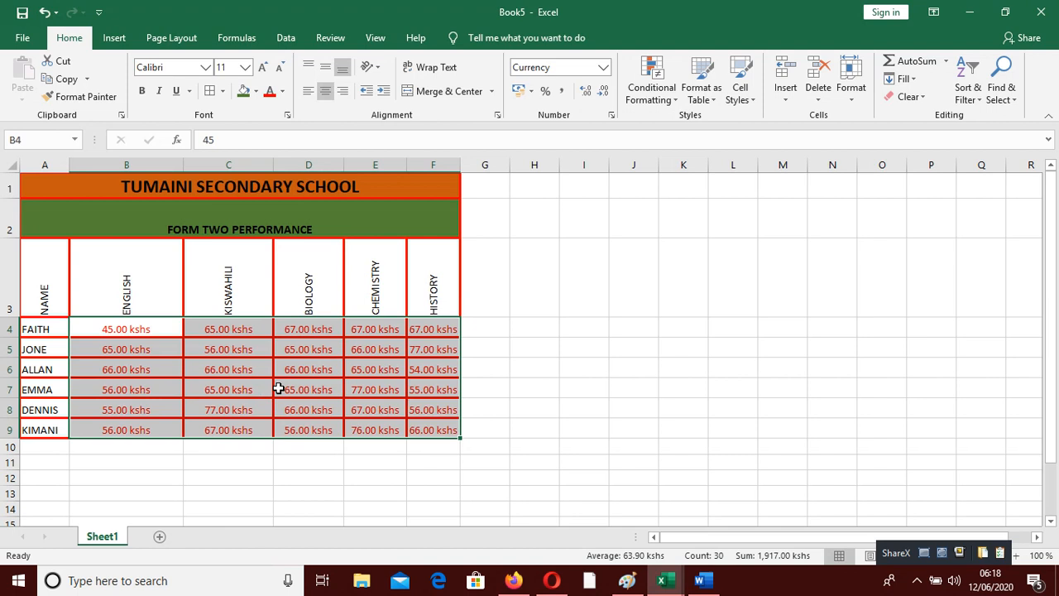
pyautogui.click(603, 68)
pyautogui.click(571, 96)
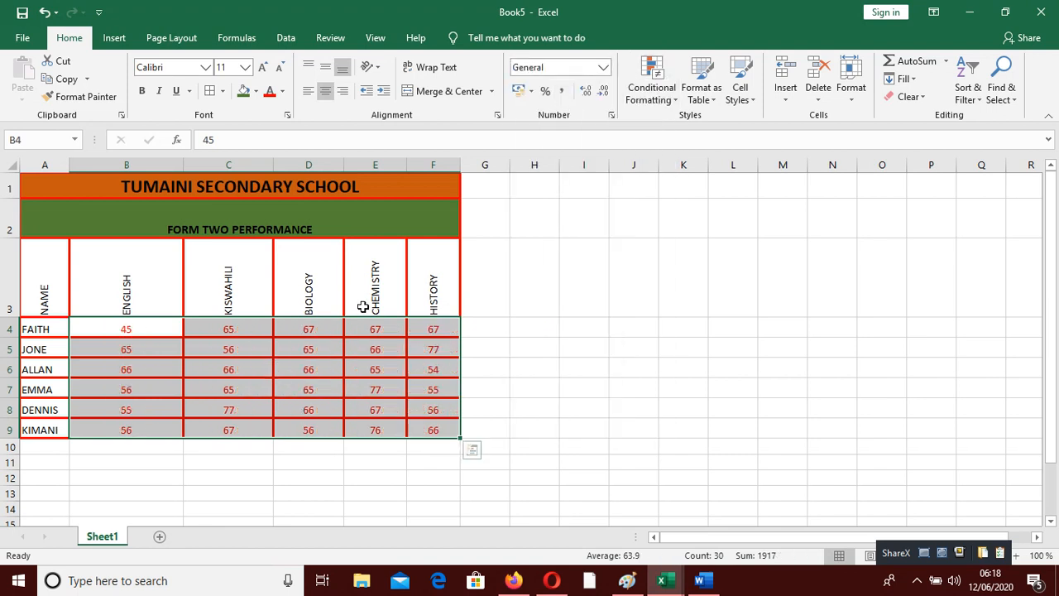
pyautogui.click(604, 68)
pyautogui.click(583, 158)
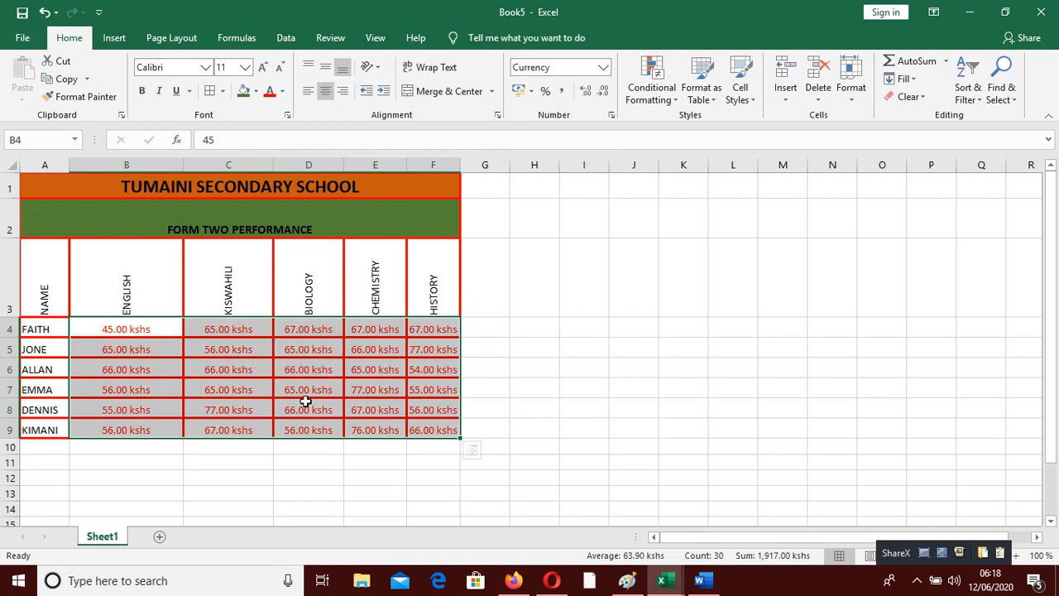
# - Examine the available currency symbols in the detailed number format settings without applying a change
pyautogui.click(604, 68)
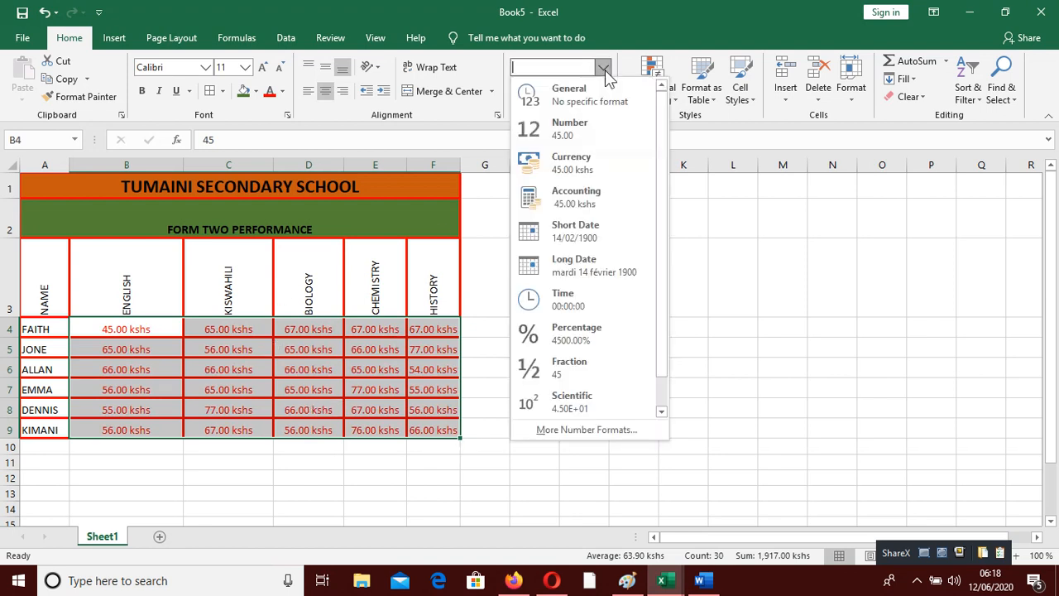
pyautogui.click(582, 429)
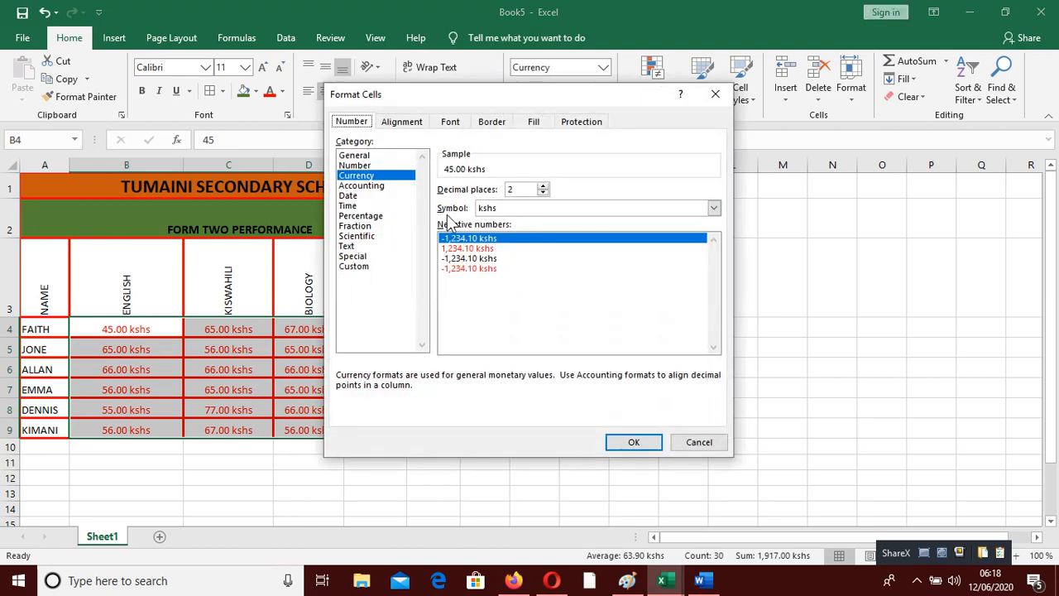
pyautogui.click(715, 208)
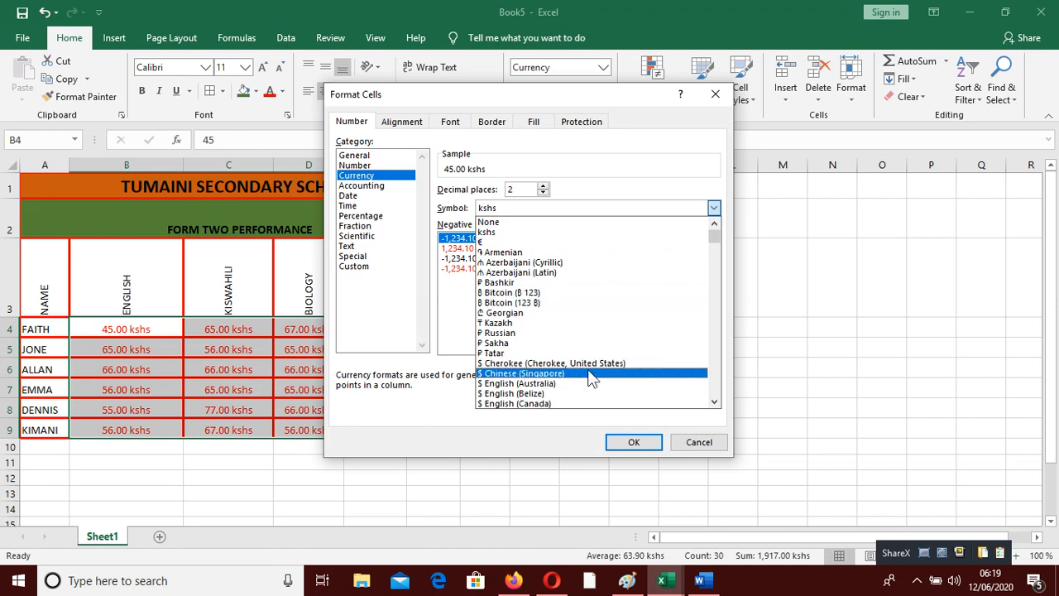
pyautogui.click(713, 403)
pyautogui.click(713, 405)
pyautogui.click(713, 405)
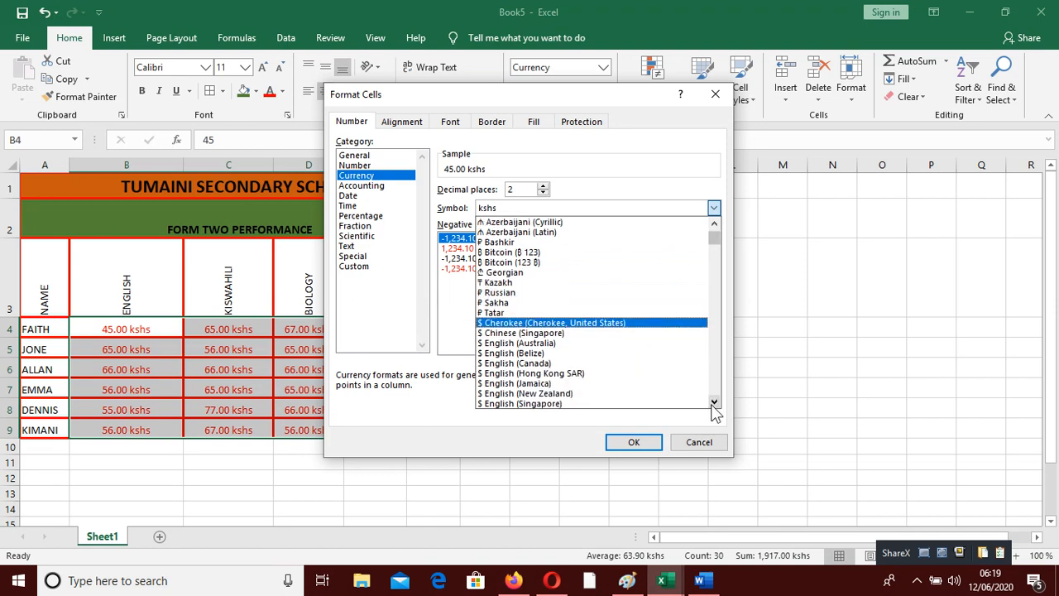
pyautogui.click(713, 405)
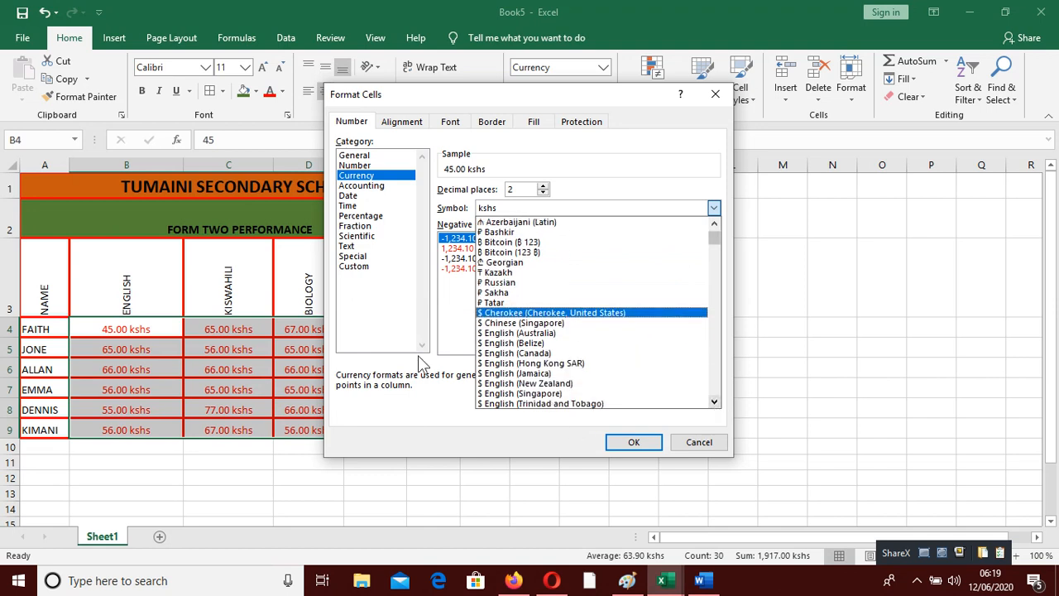
pyautogui.click(686, 442)
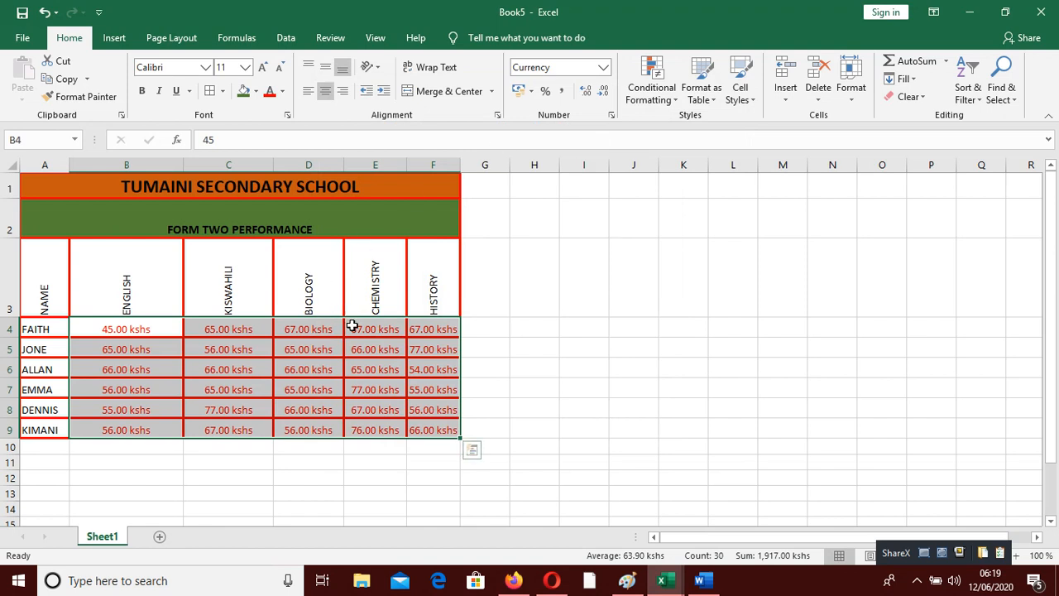
# - Increase the decimal places of the currency-formatted marks in B4:F9 to five
pyautogui.click(586, 92)
pyautogui.click(586, 91)
pyautogui.click(586, 92)
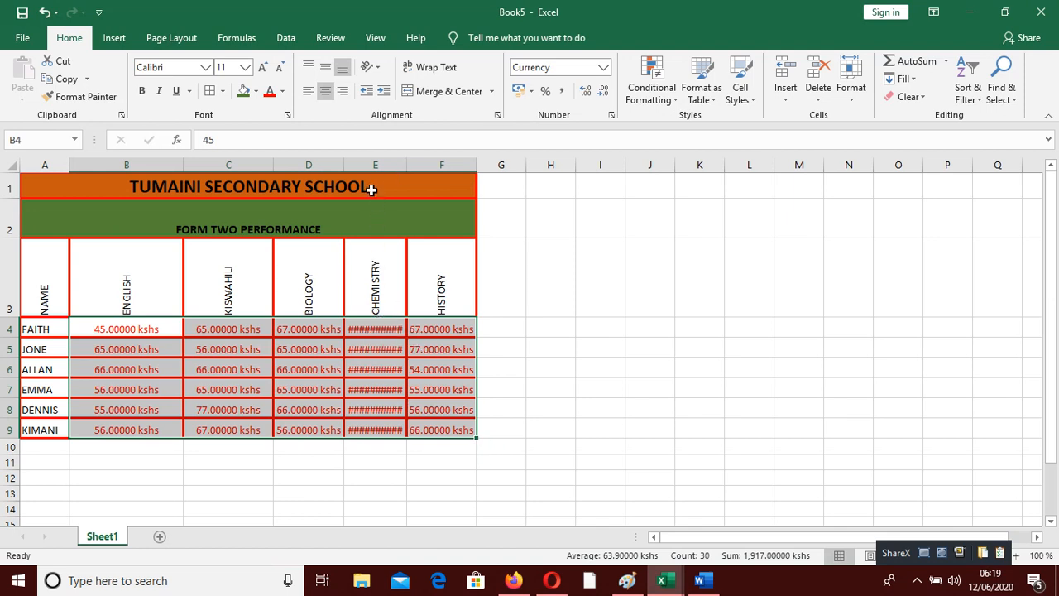
# - Set the width of the CHEMISTRY column (column E) to 13
pyautogui.click(369, 163)
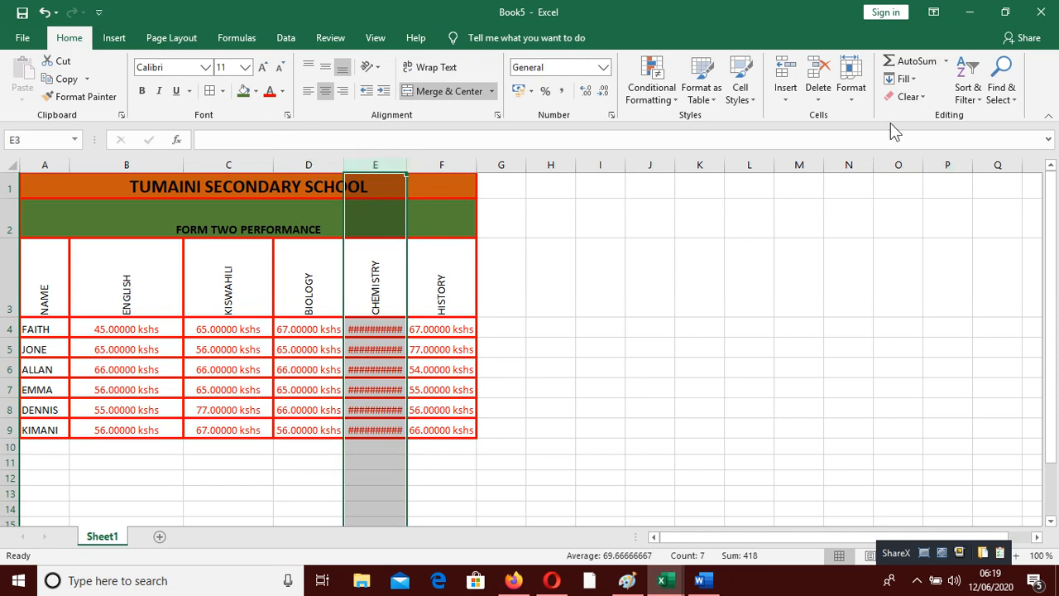
pyautogui.click(851, 89)
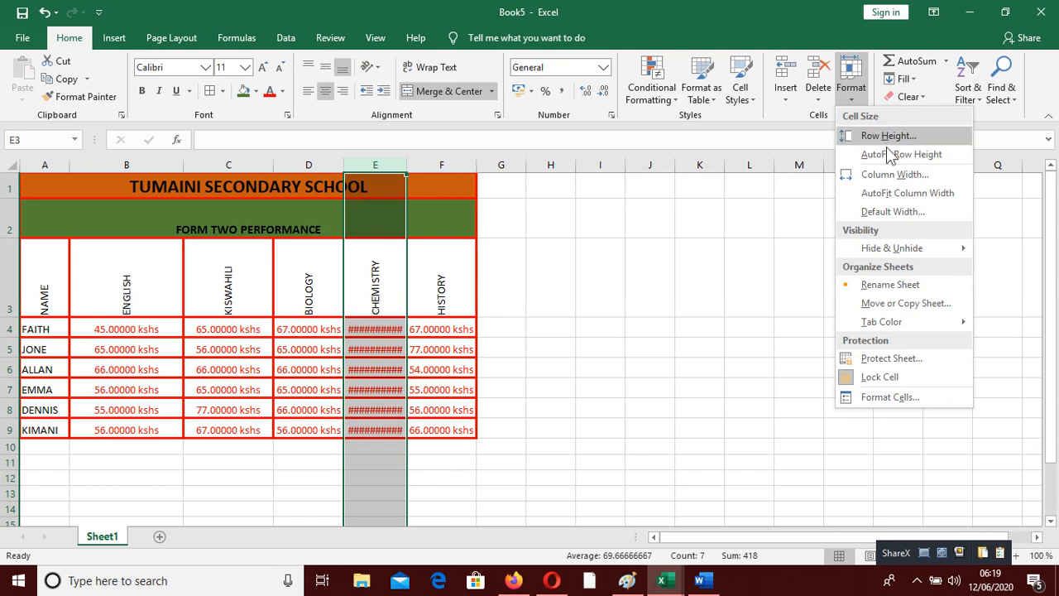
pyautogui.click(904, 179)
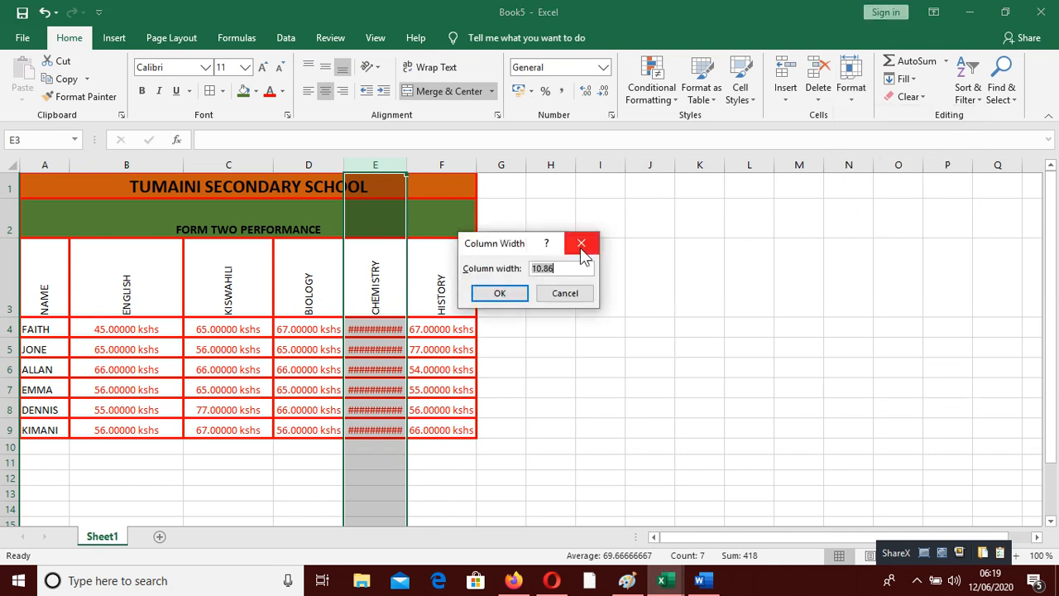
pyautogui.press('BackSpace')
pyautogui.write('13')
pyautogui.click(499, 294)
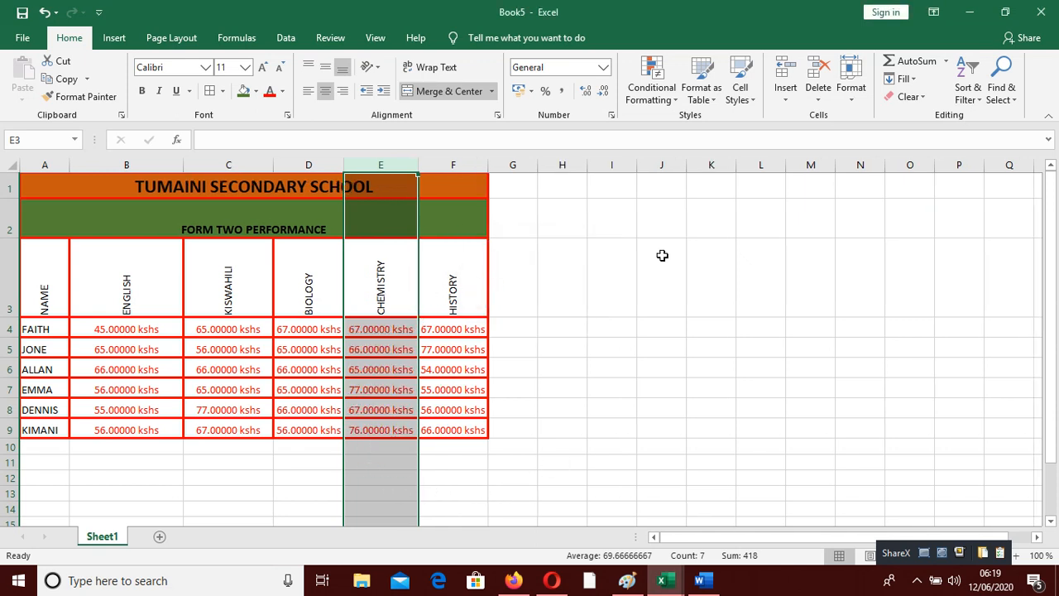
# - Reset the number format of all marks in B4:F9 to General
pyautogui.click(469, 321)
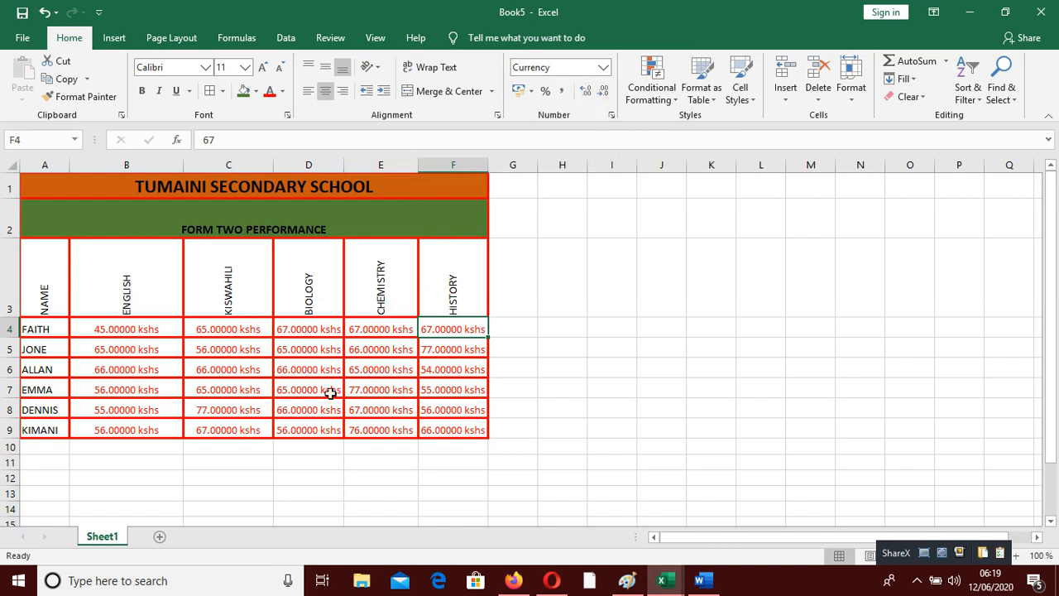
pyautogui.click(377, 369)
pyautogui.moveTo(102, 328); pyautogui.dragTo(482, 428)
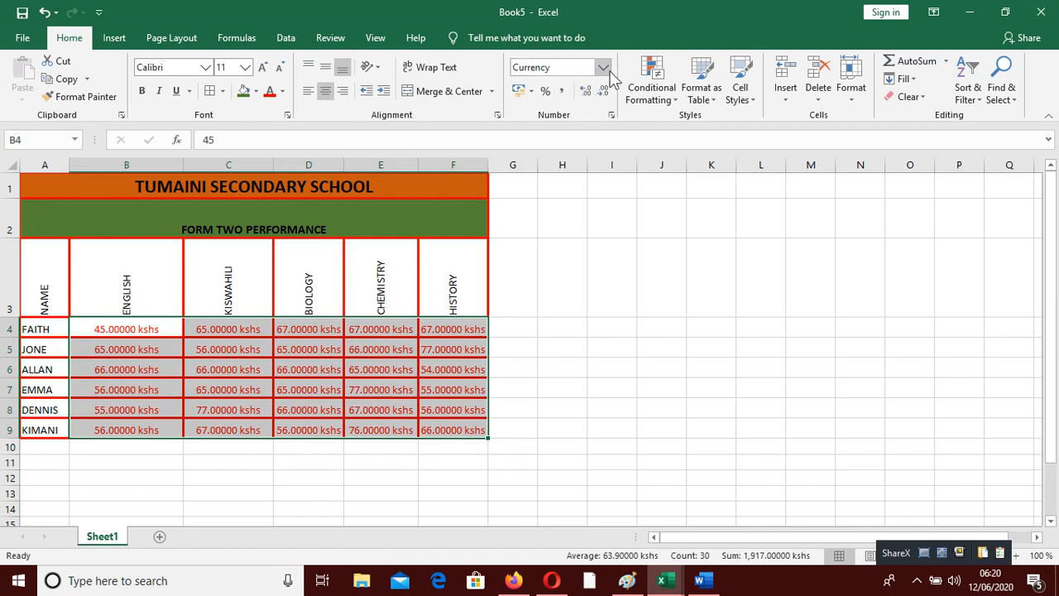
pyautogui.click(602, 67)
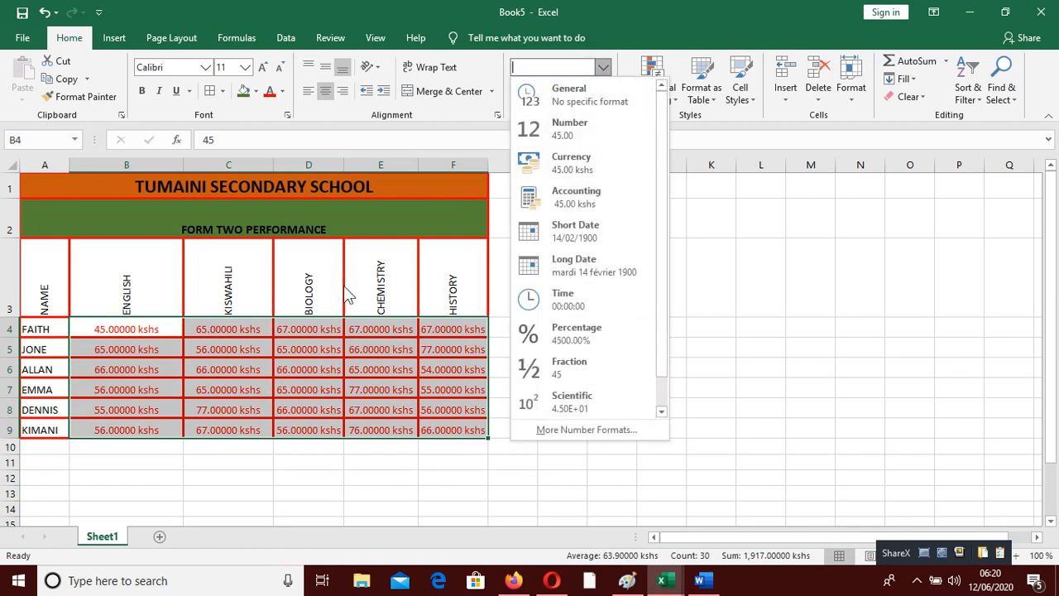
pyautogui.click(339, 364)
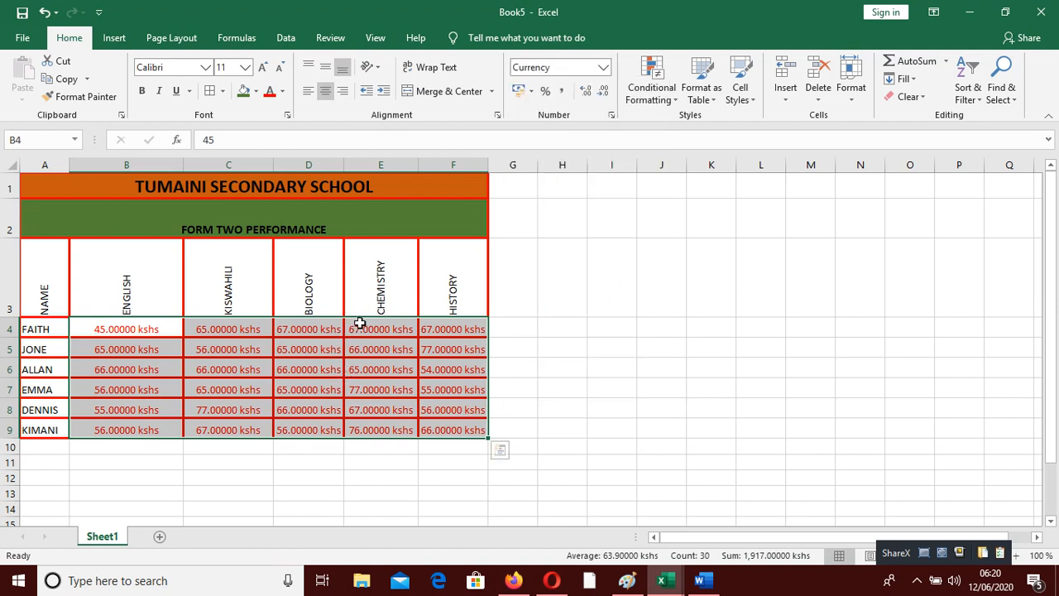
pyautogui.click(603, 67)
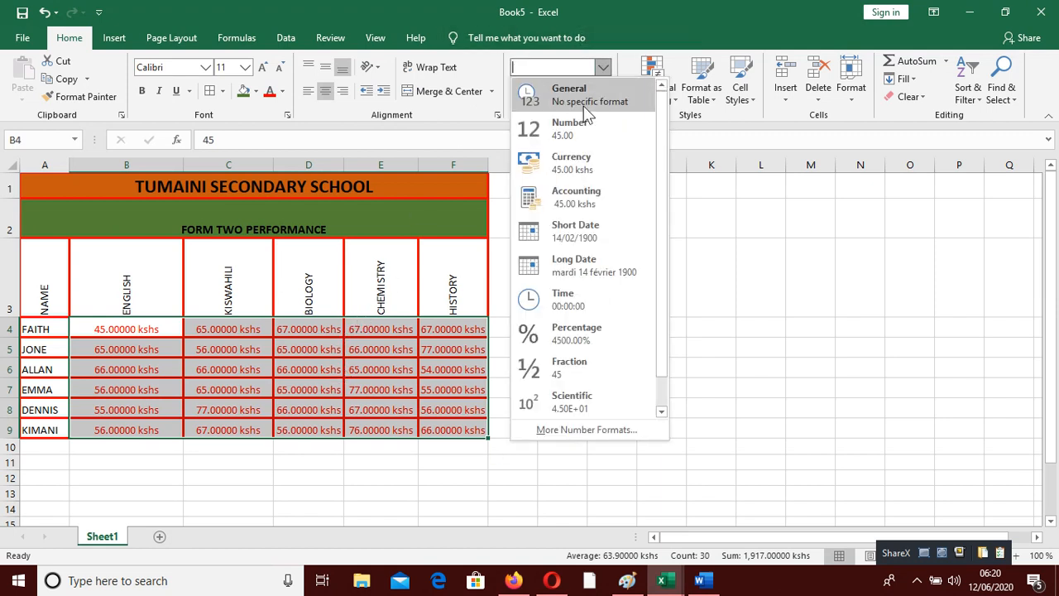
pyautogui.click(585, 114)
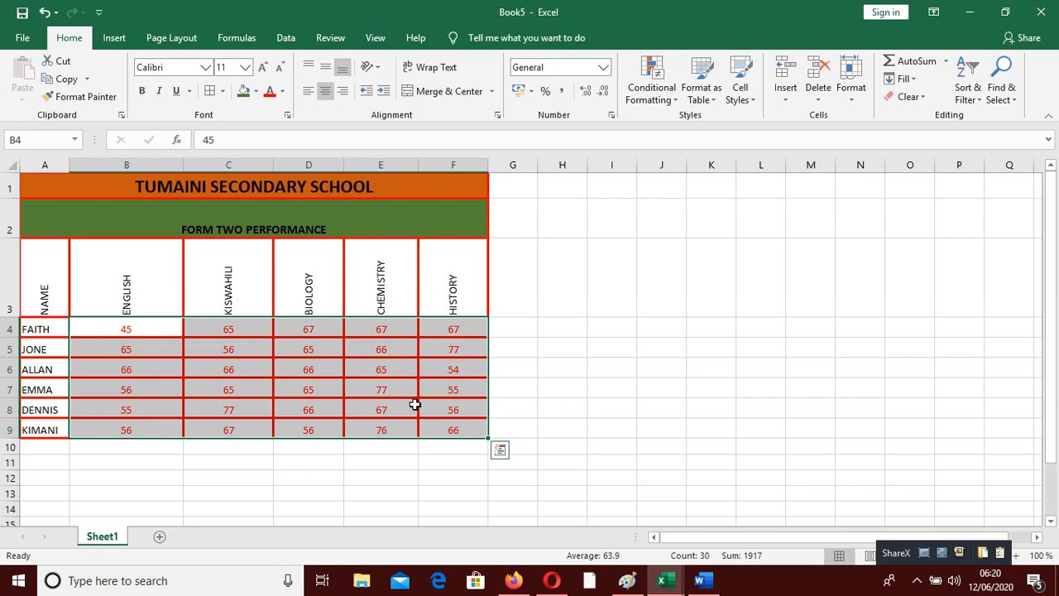
pyautogui.click(377, 464)
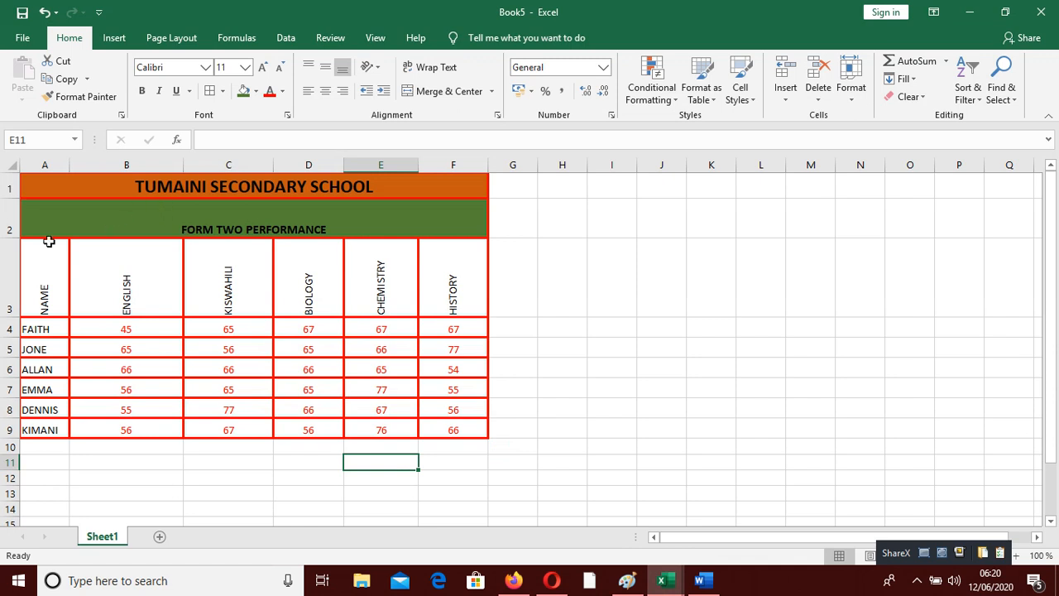
# - Try formatting A3:F9 as a table with a dark gold banded style, and undo it
pyautogui.moveTo(42, 263)
pyautogui.mouseDown()
pyautogui.moveTo(287, 329)
pyautogui.moveTo(457, 445)
pyautogui.moveTo(456, 433)
pyautogui.mouseUp()
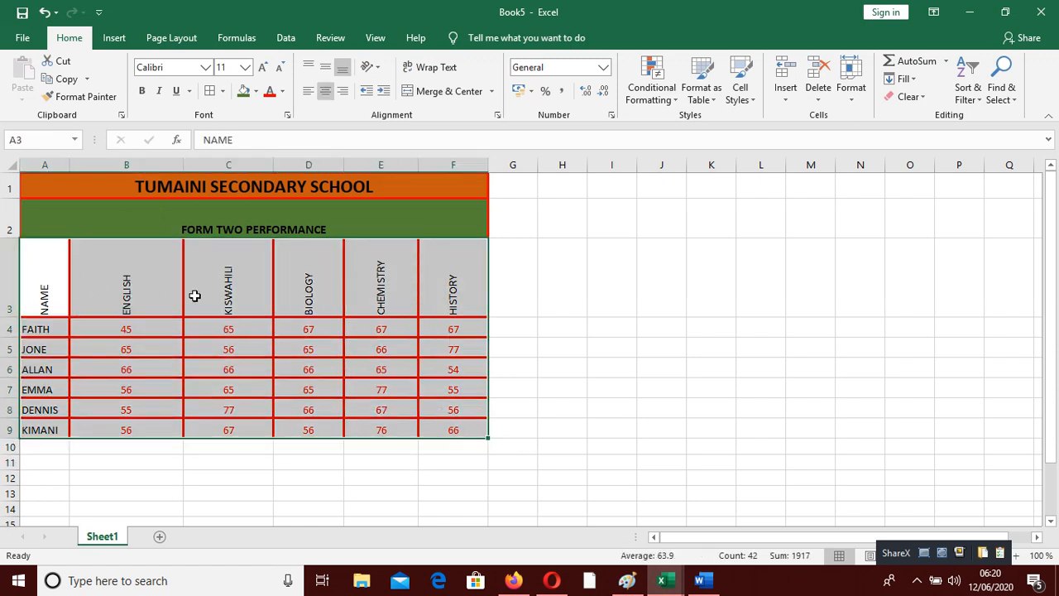
pyautogui.click(407, 462)
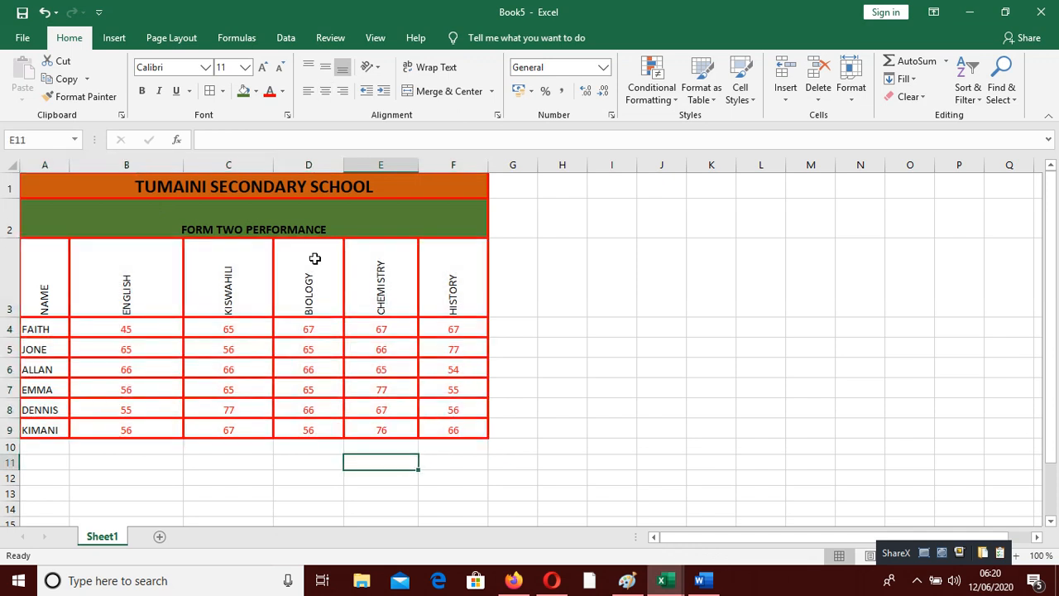
pyautogui.click(330, 192)
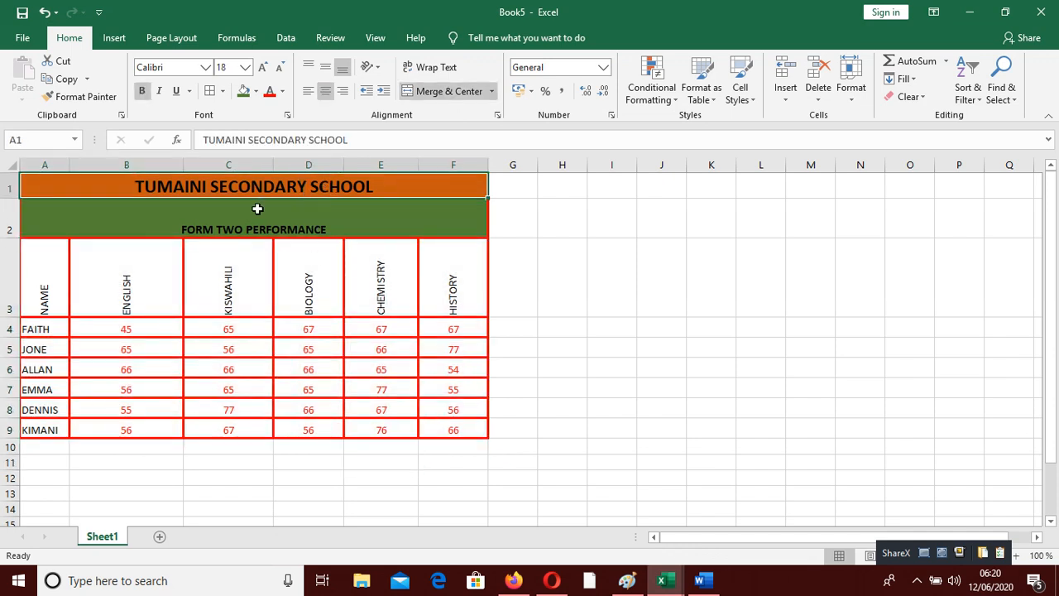
pyautogui.click(258, 208)
pyautogui.moveTo(29, 248); pyautogui.dragTo(452, 431)
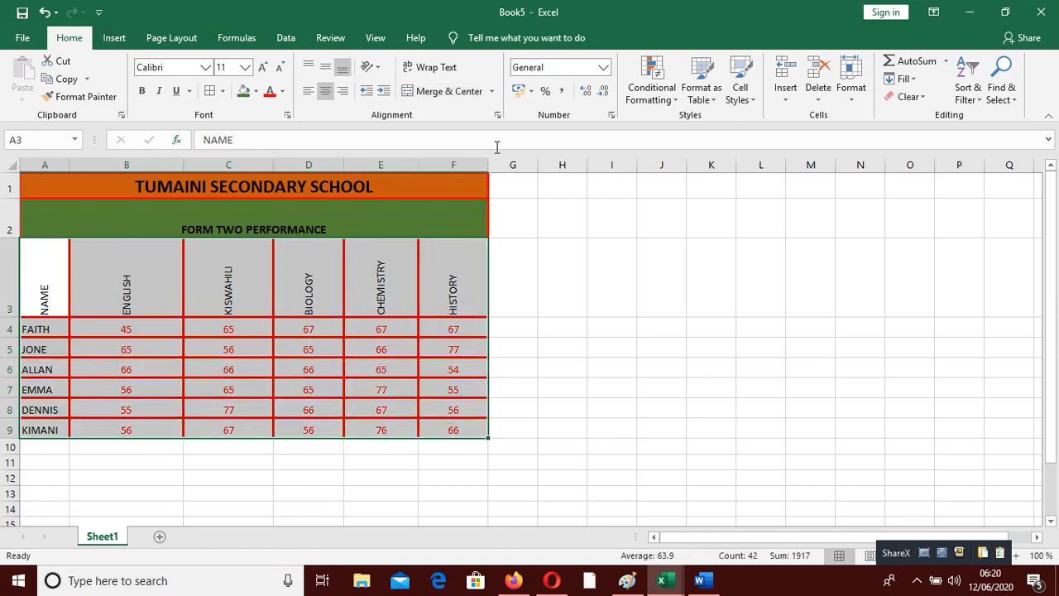
pyautogui.click(698, 98)
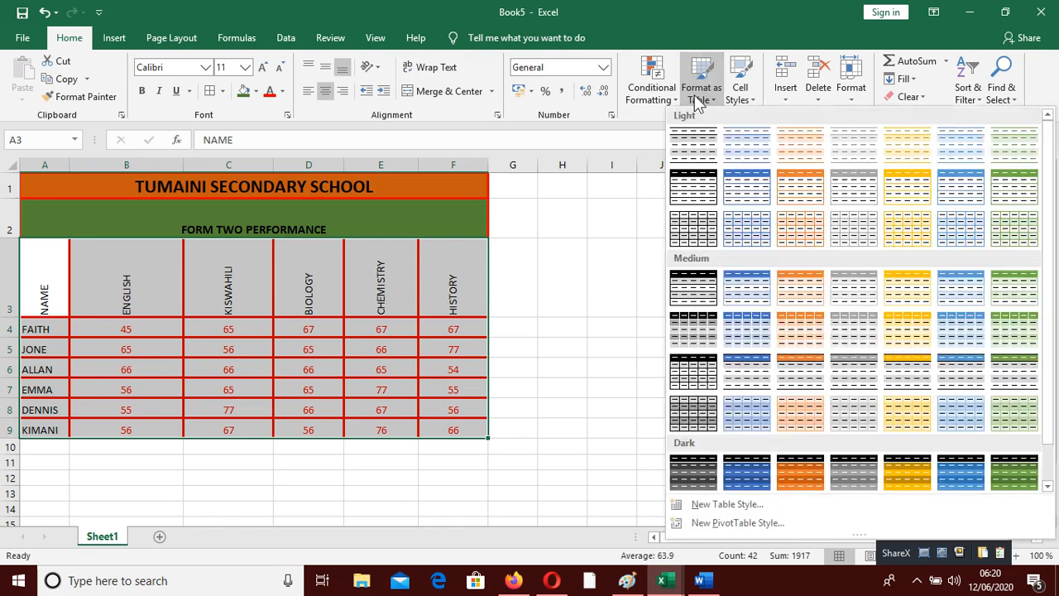
pyautogui.click(906, 465)
pyautogui.click(518, 314)
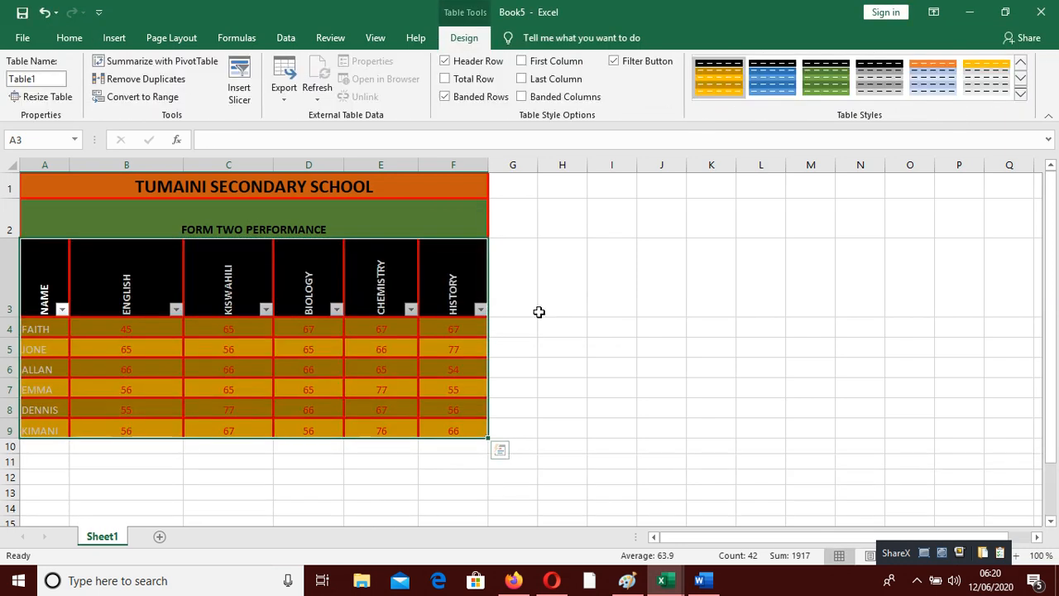
pyautogui.click(43, 13)
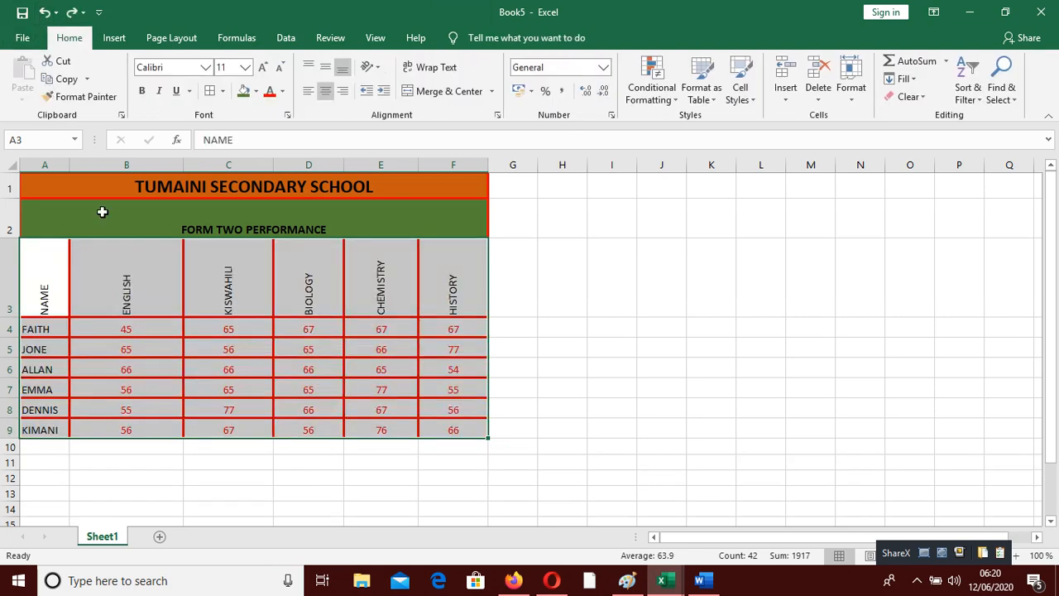
pyautogui.click(157, 329)
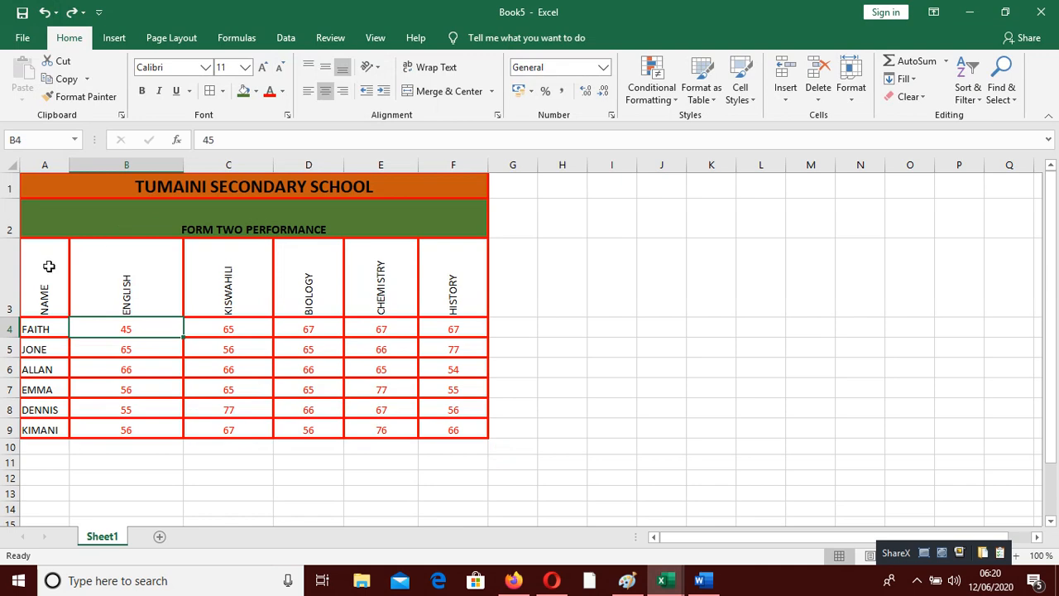
pyautogui.moveTo(49, 266); pyautogui.dragTo(450, 426)
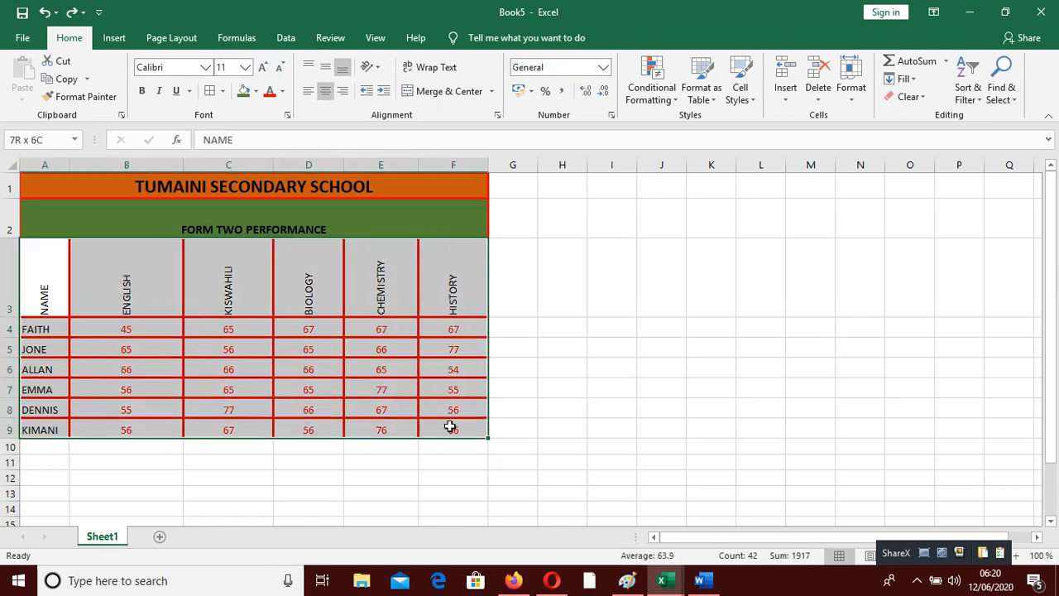
pyautogui.click(708, 97)
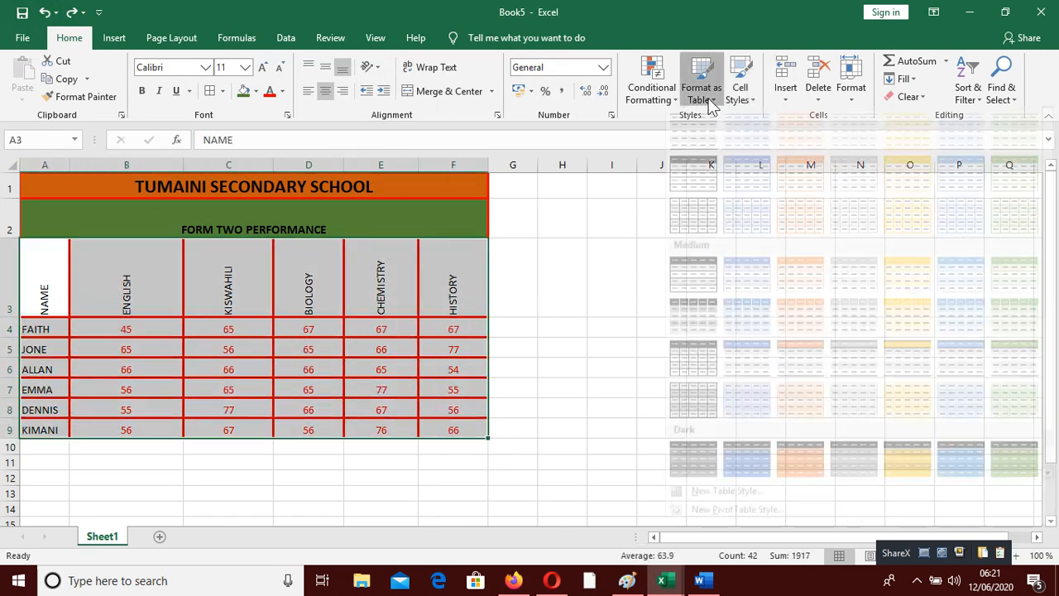
pyautogui.click(543, 308)
pyautogui.click(517, 312)
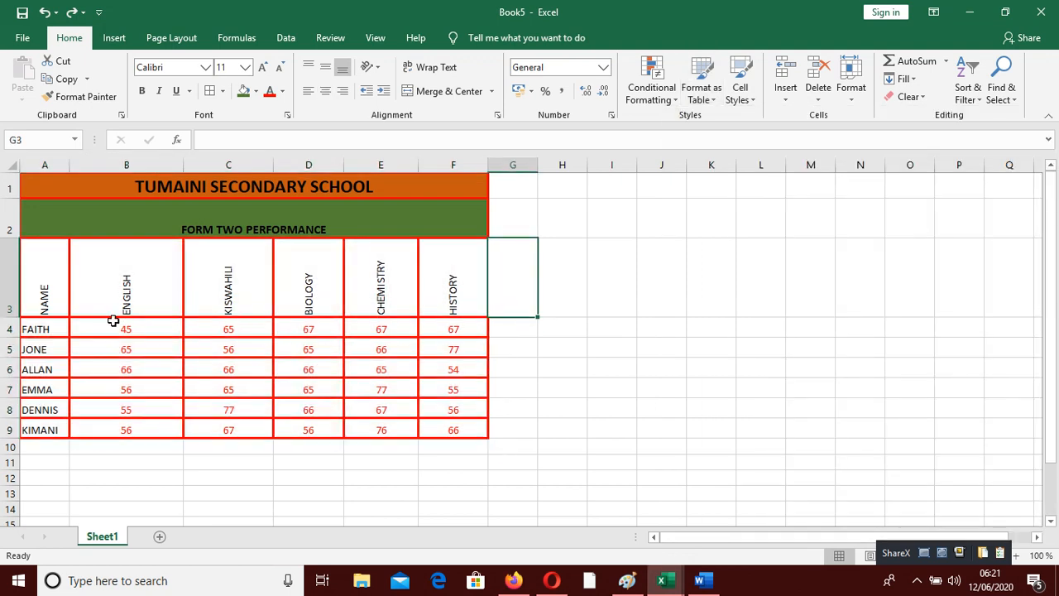
# - Set up a Greater Than conditional formatting rule for the marks in B4:F9 with the threshold 70
pyautogui.moveTo(116, 323); pyautogui.dragTo(449, 428)
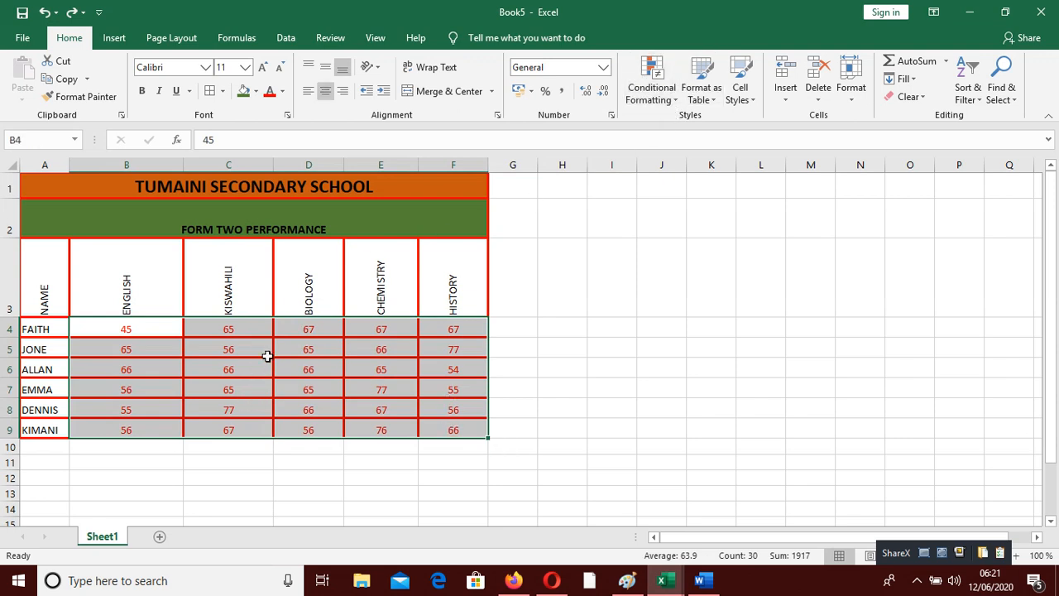
pyautogui.click(653, 104)
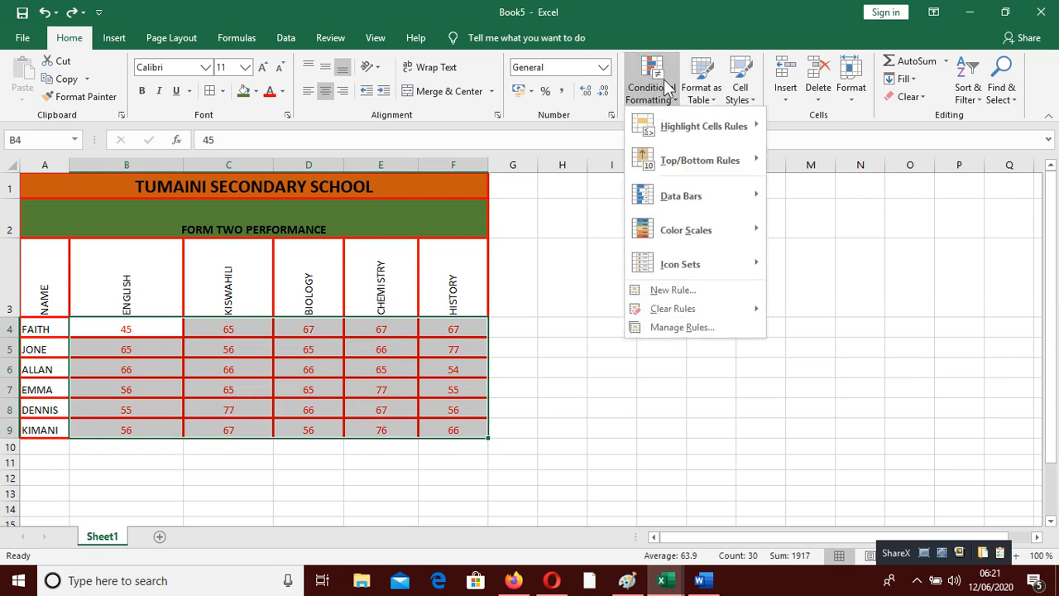
pyautogui.moveTo(708, 132)
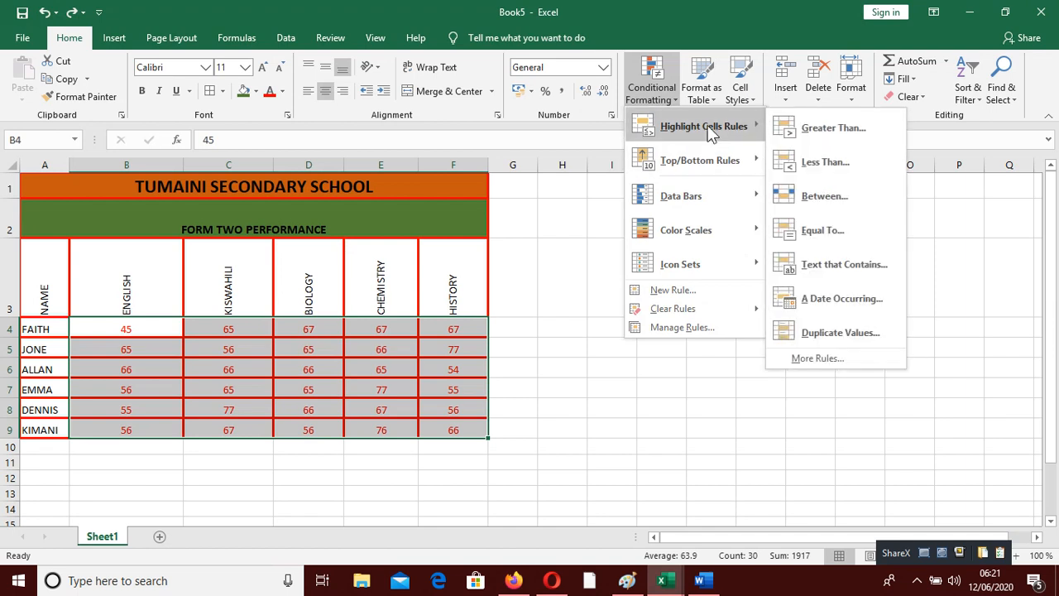
pyautogui.click(811, 124)
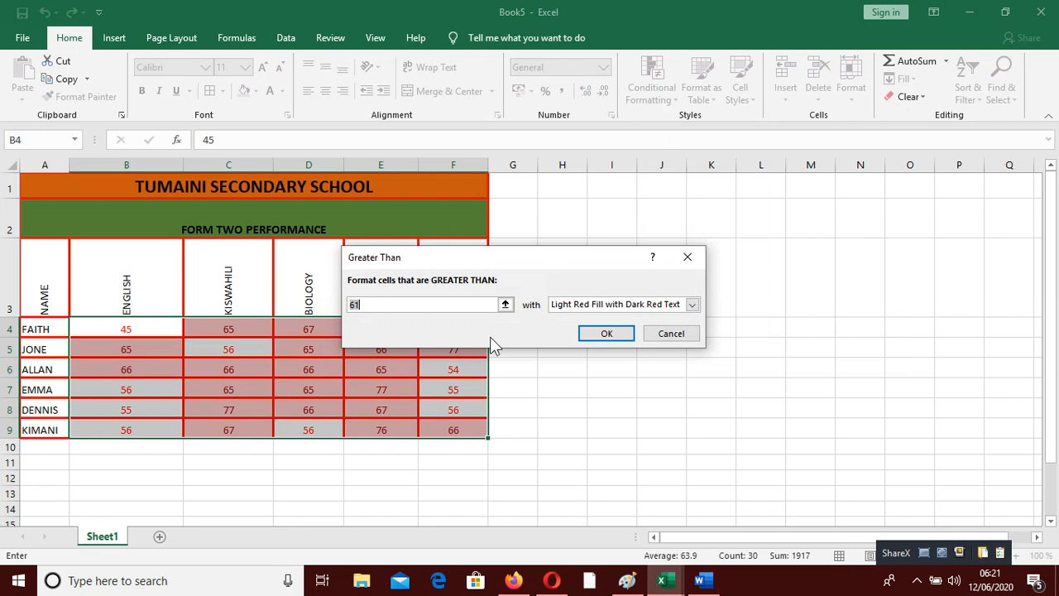
pyautogui.press('BackSpace')
pyautogui.write('70')
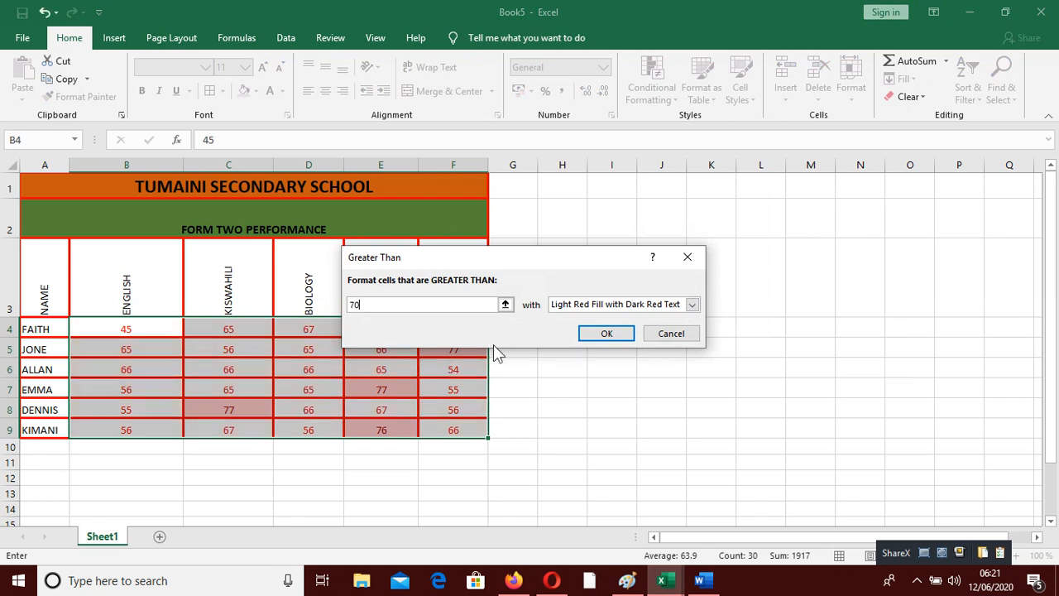
# - Give the Greater Than rule a custom format with a dark orange fill and apply it to the marks
pyautogui.click(646, 306)
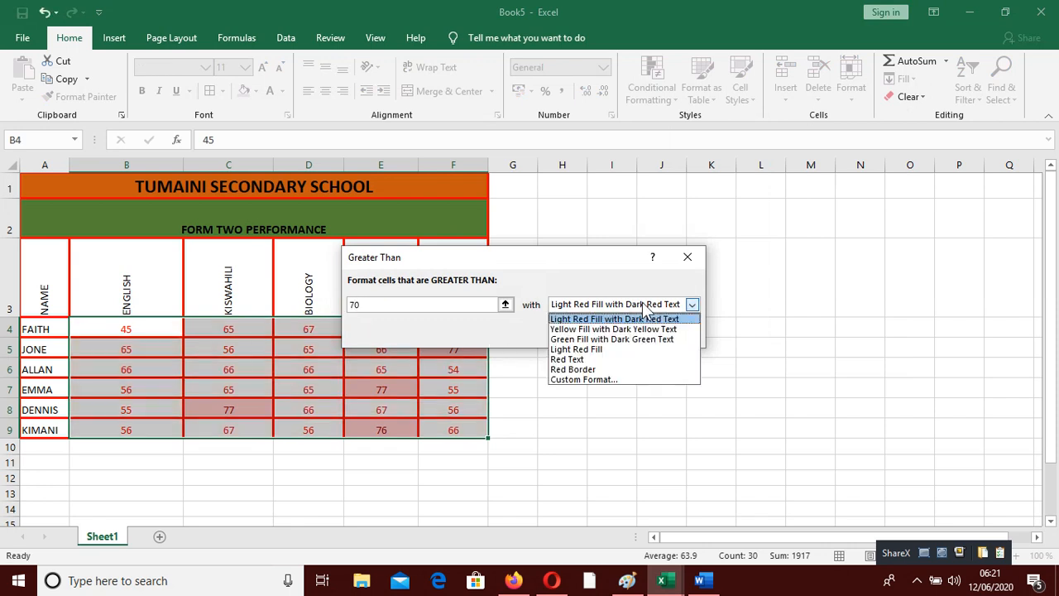
pyautogui.click(595, 380)
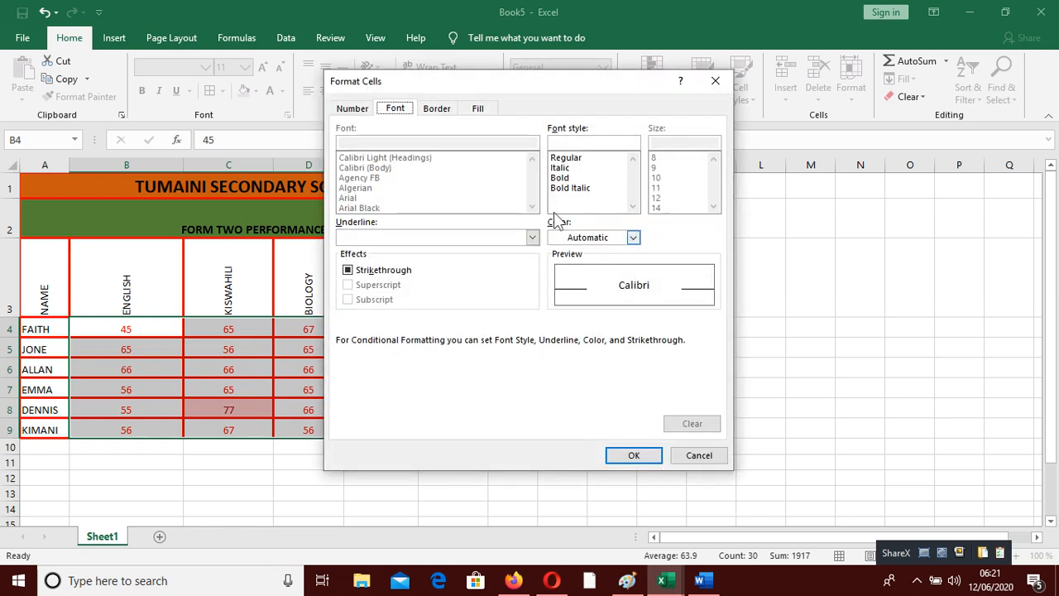
pyautogui.click(480, 111)
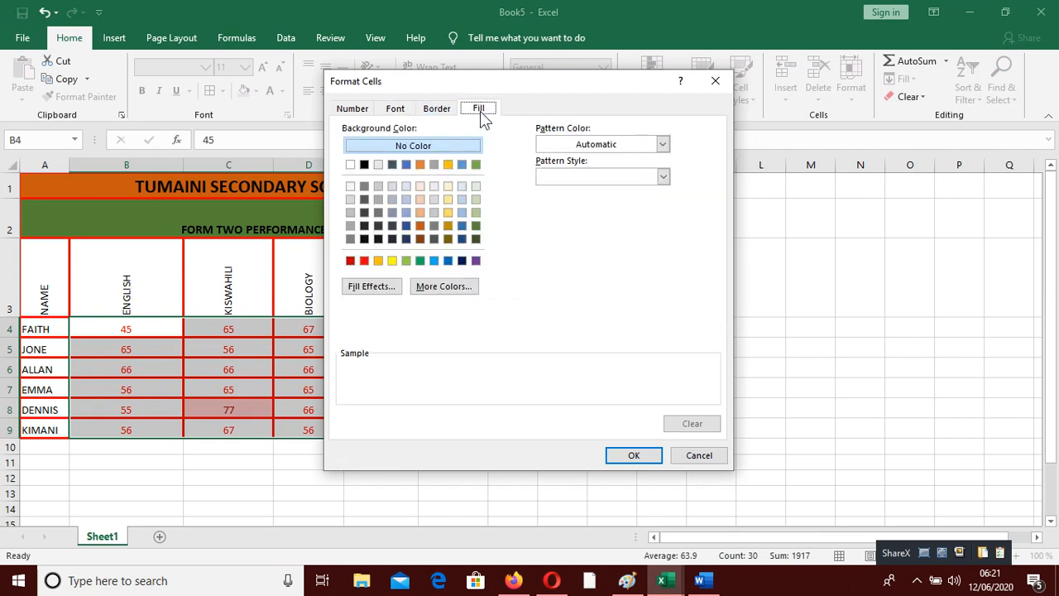
pyautogui.click(420, 225)
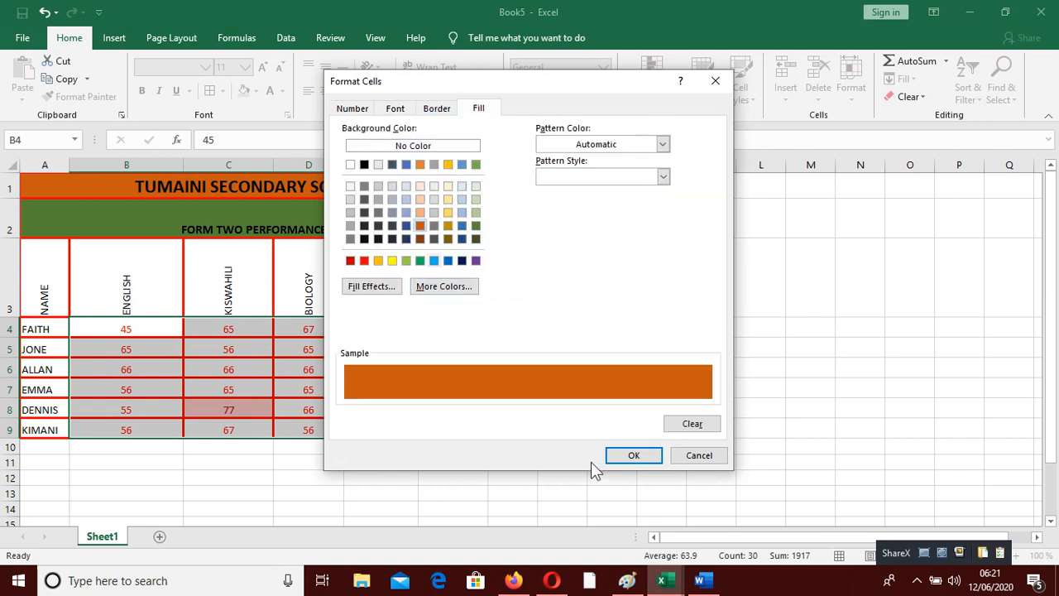
pyautogui.click(633, 457)
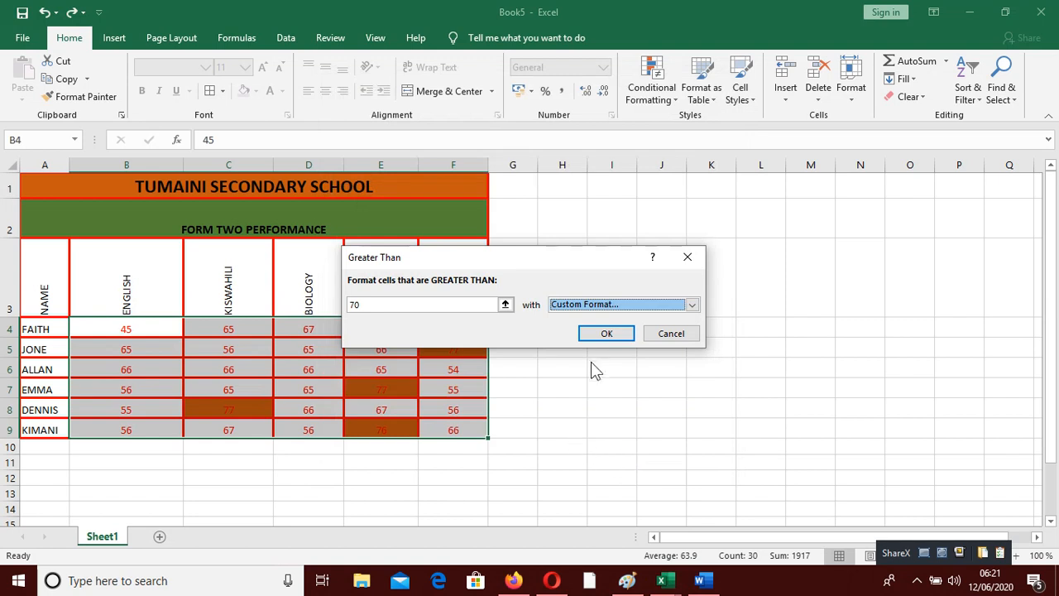
pyautogui.click(607, 334)
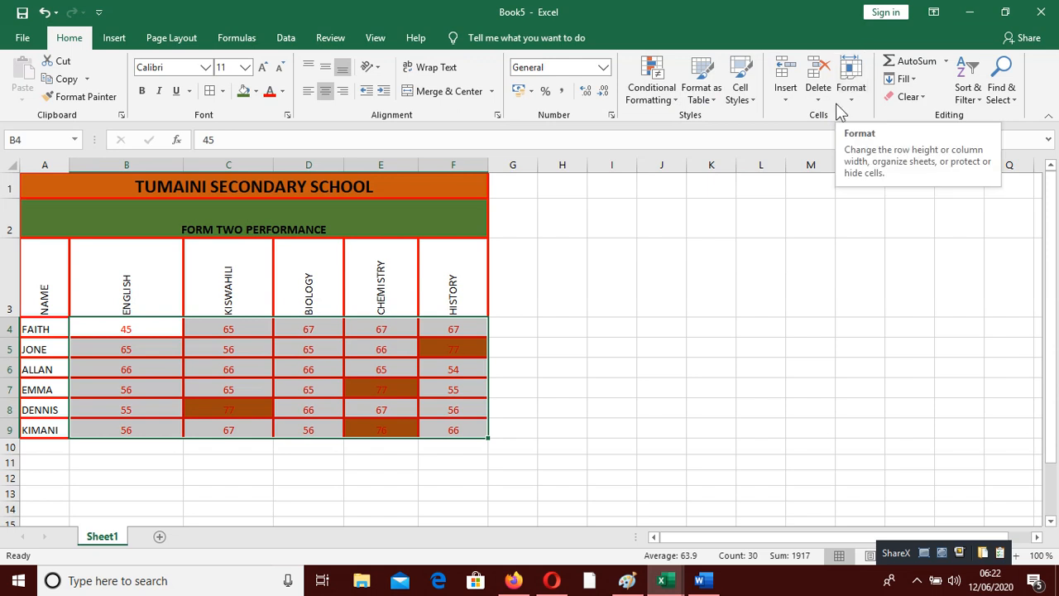
# - Hide the BIOLOGY column (column D) and unhide it again
pyautogui.click(309, 163)
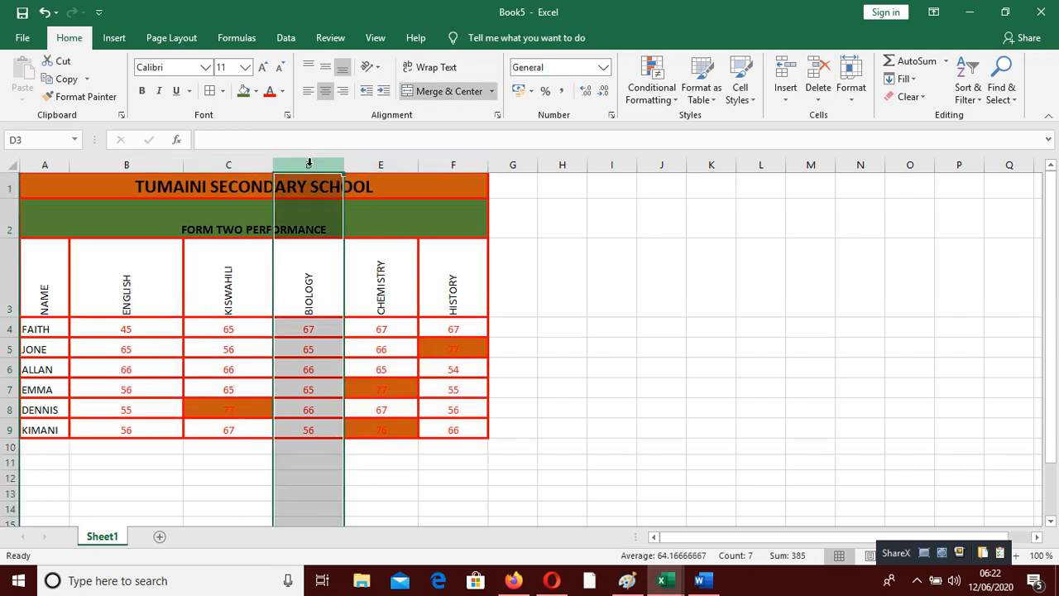
pyautogui.click(857, 92)
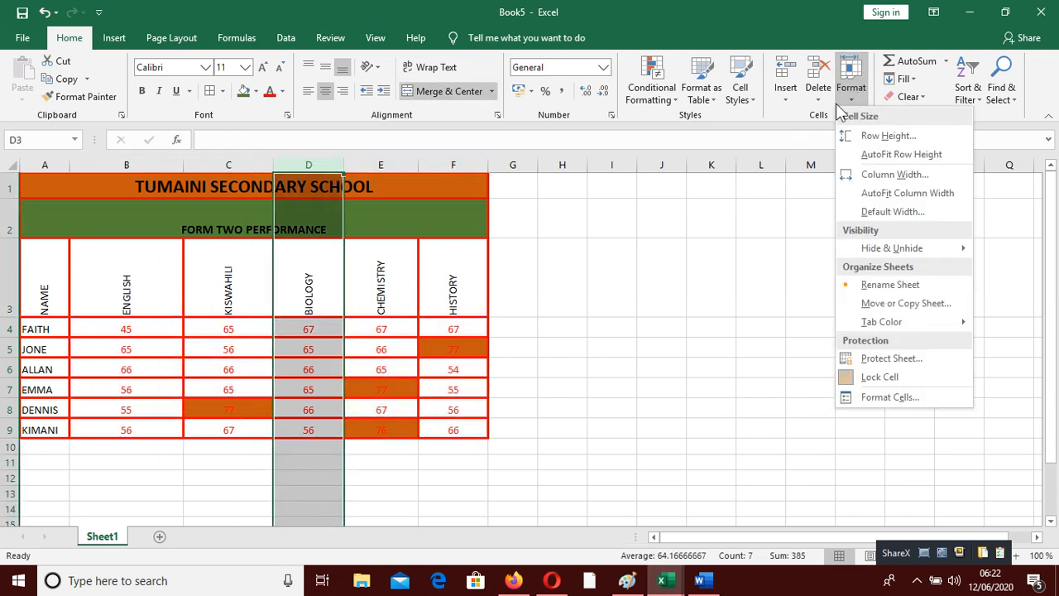
pyautogui.moveTo(875, 248)
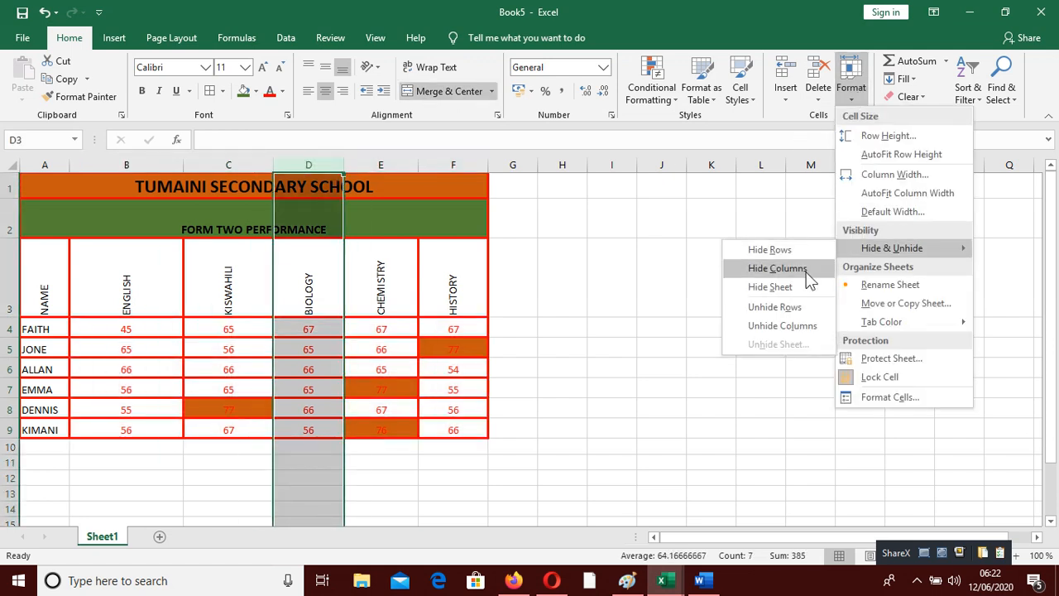
pyautogui.click(777, 268)
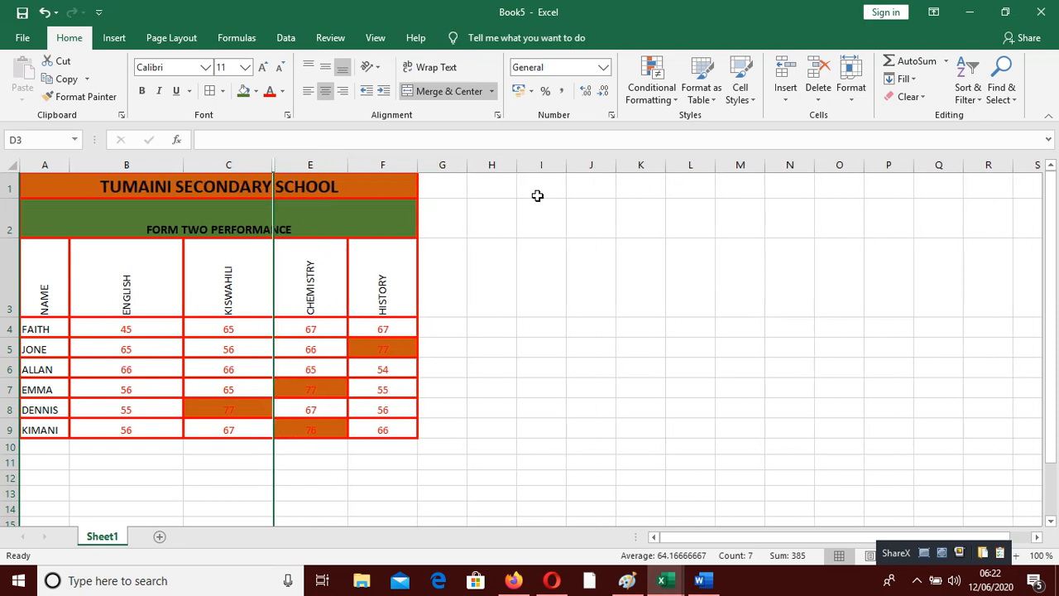
pyautogui.click(851, 81)
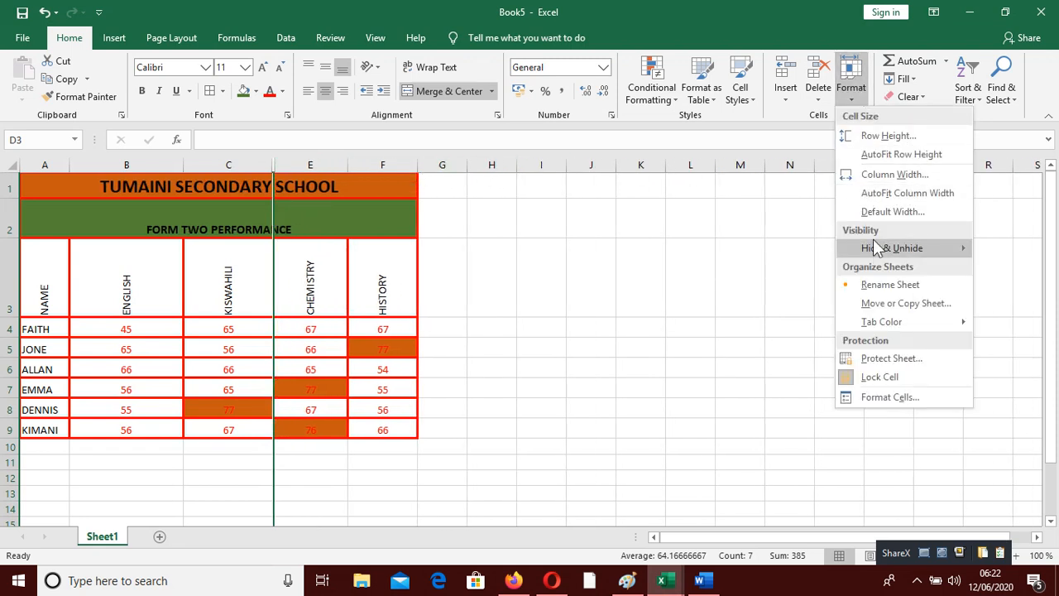
pyautogui.moveTo(874, 248)
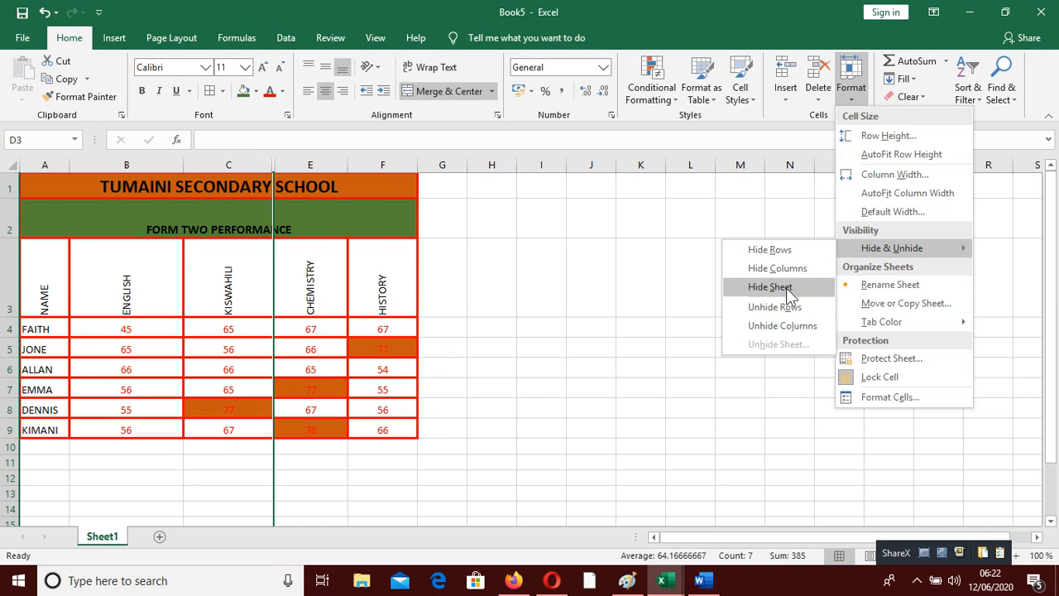
pyautogui.click(782, 325)
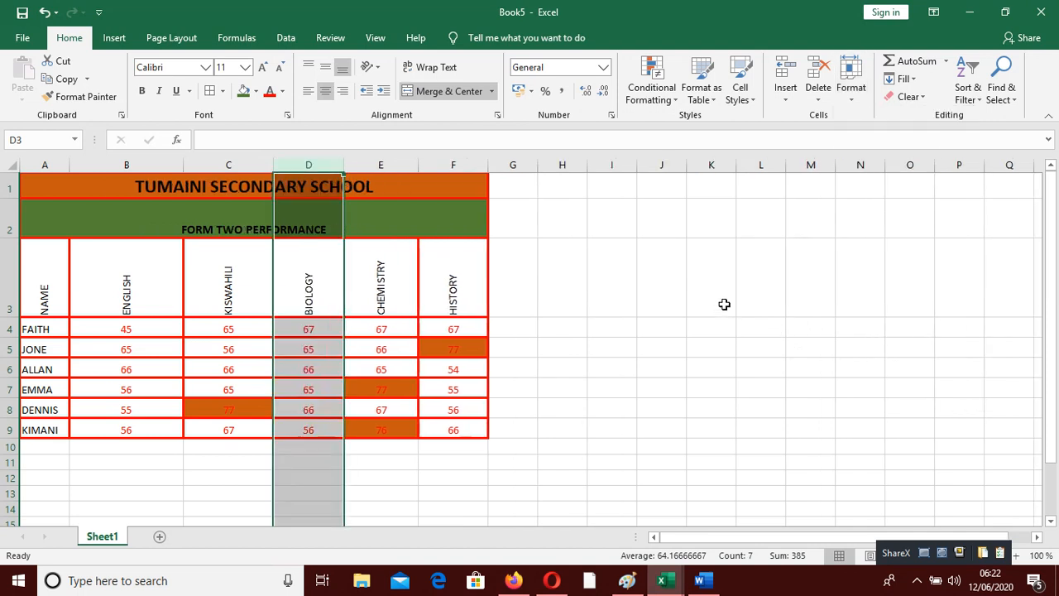
# - Hide the ENGLISH and CHEMISTRY columns (B and E) together and unhide them again
pyautogui.click(117, 167)
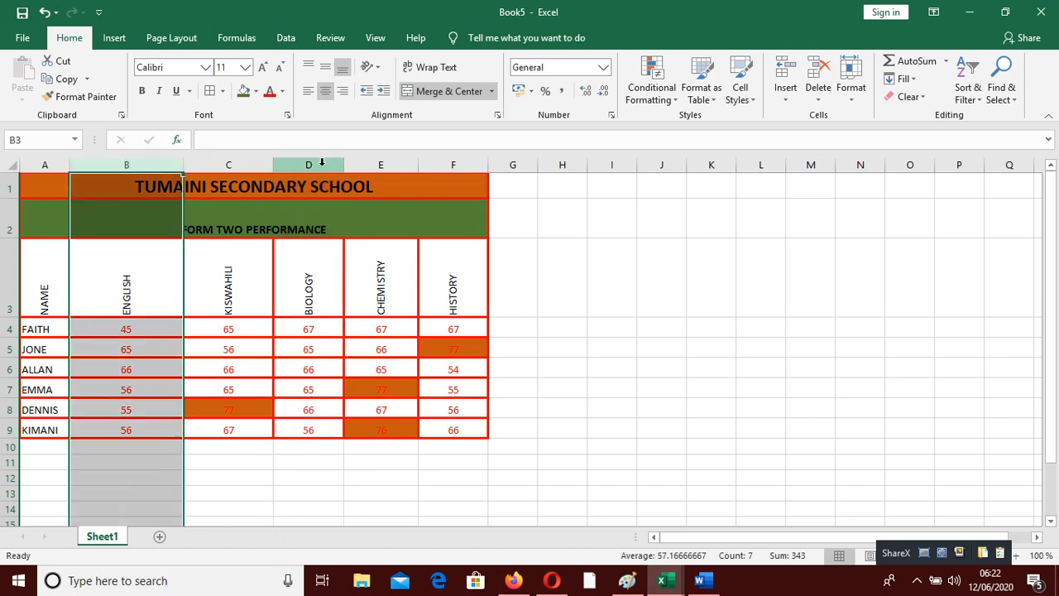
pyautogui.keyDown('ctrl'); pyautogui.click(389, 158); pyautogui.keyUp('ctrl')
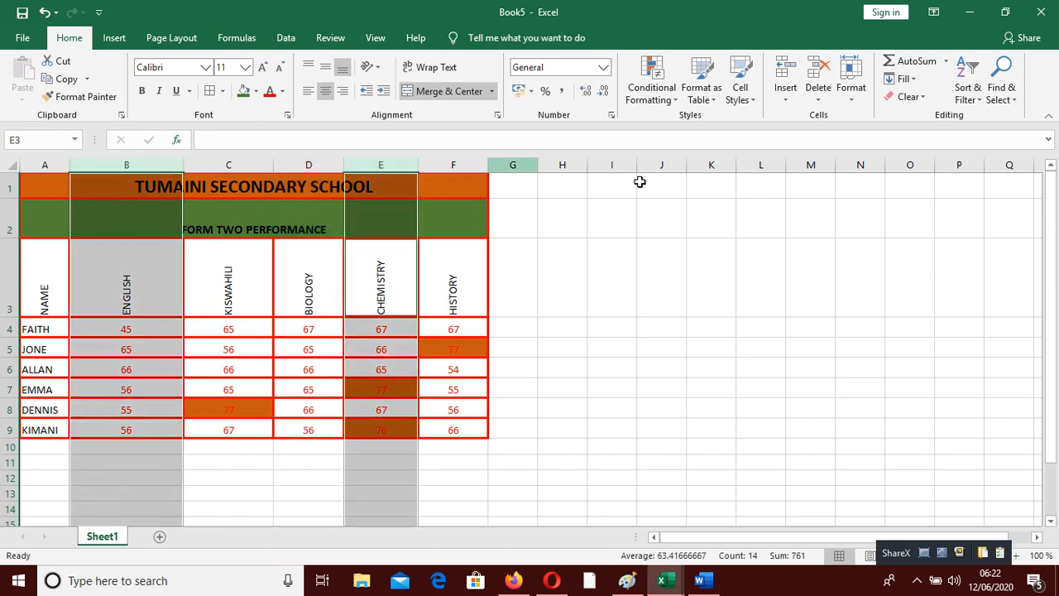
pyautogui.click(853, 92)
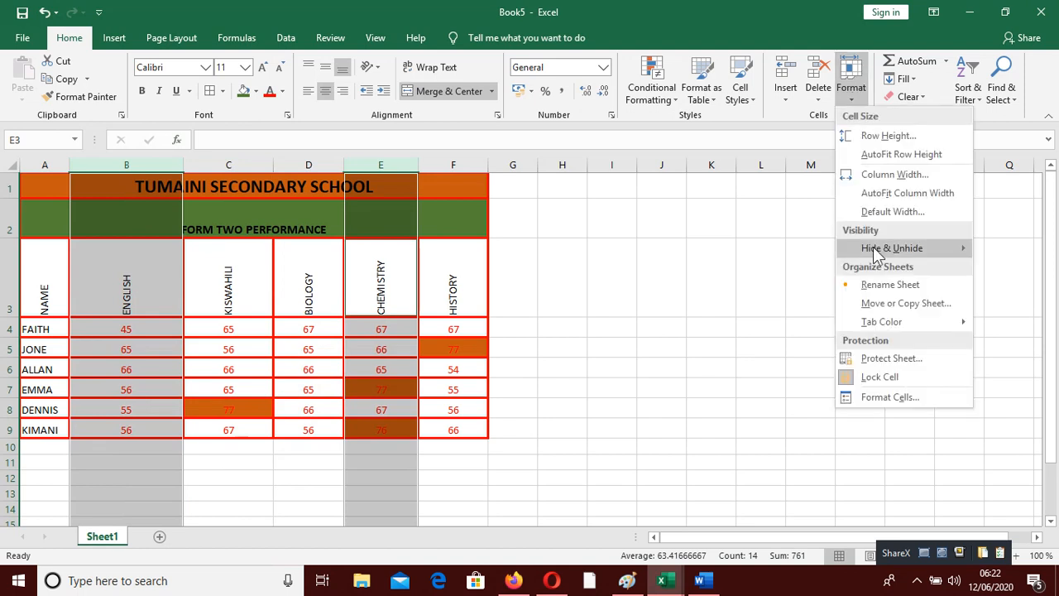
pyautogui.moveTo(884, 250)
pyautogui.click(777, 268)
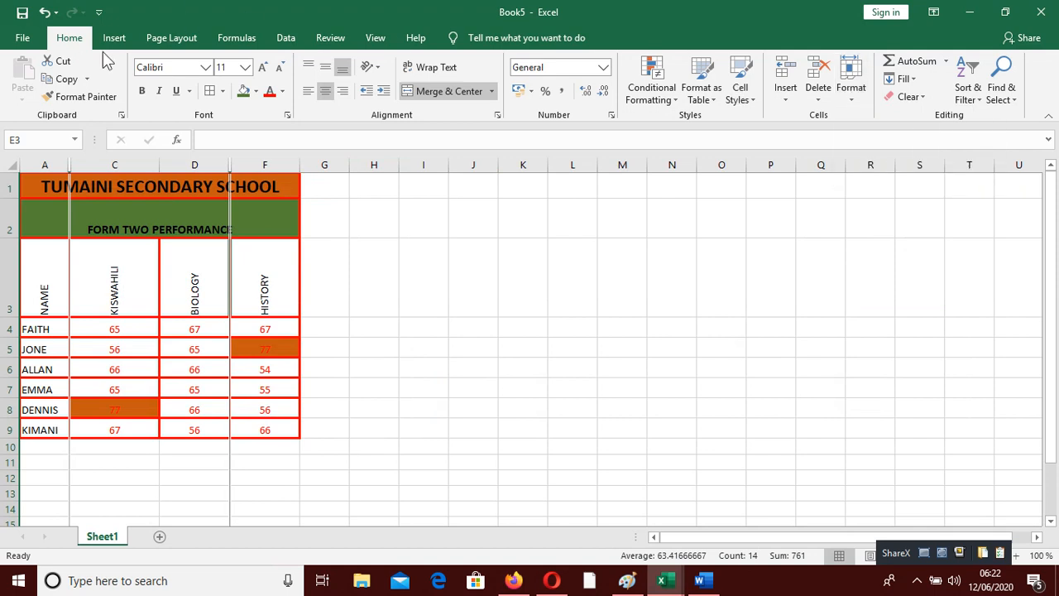
pyautogui.click(851, 100)
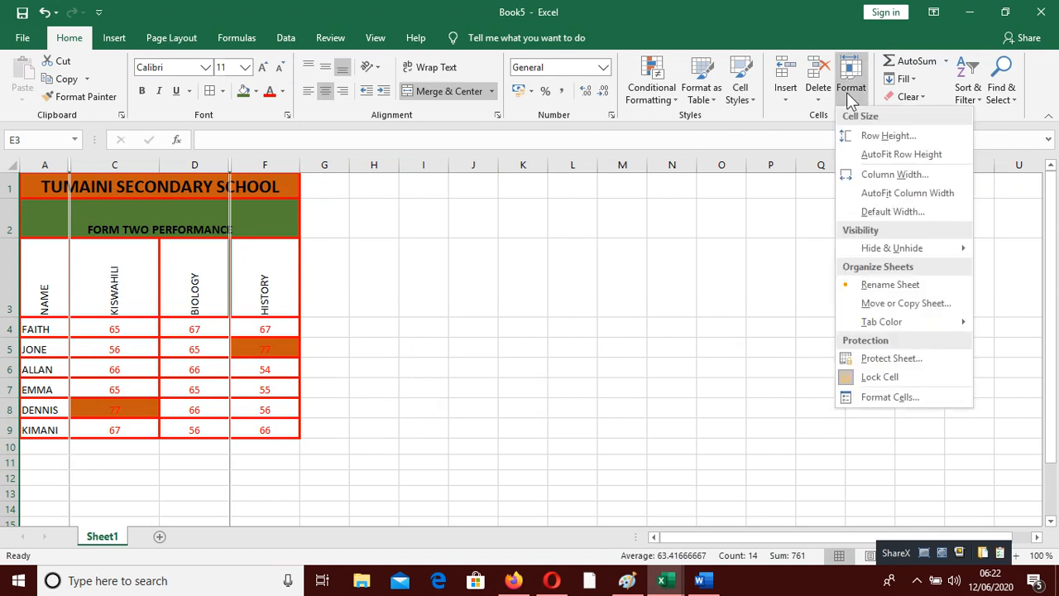
pyautogui.moveTo(892, 252)
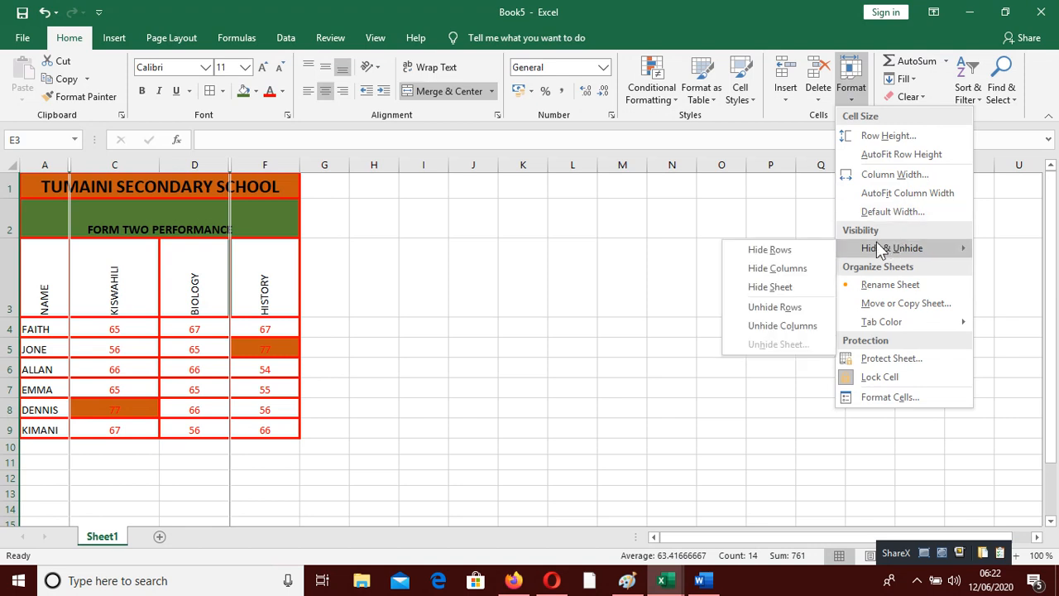
pyautogui.click(797, 326)
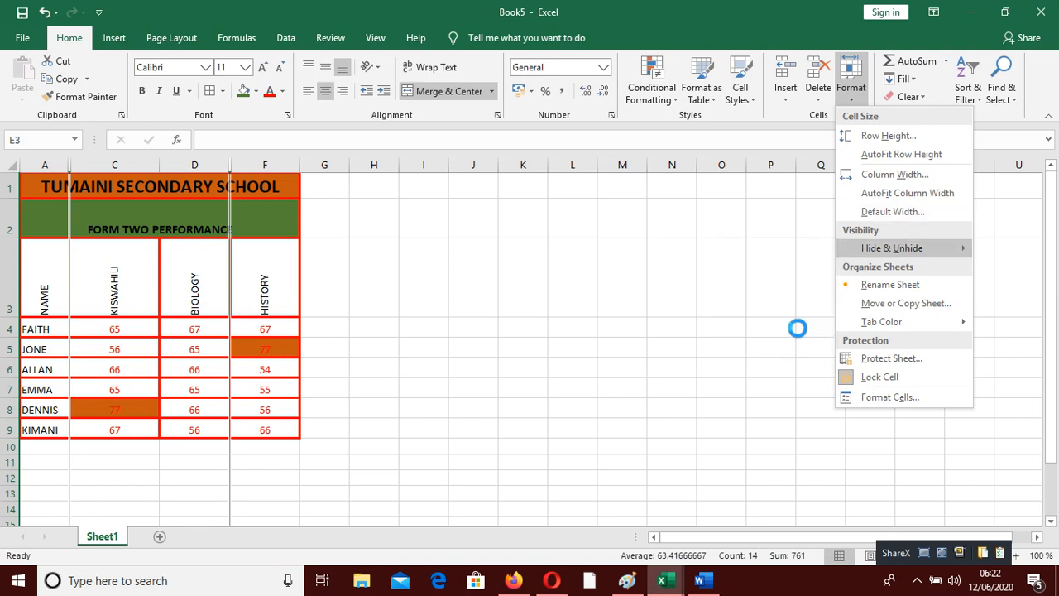
pyautogui.click(529, 308)
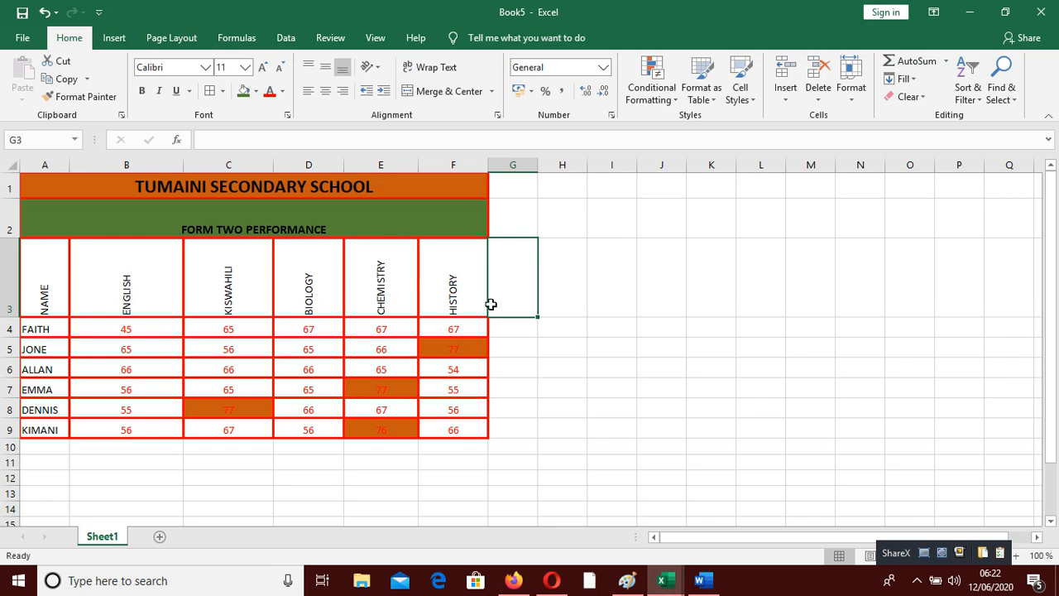
pyautogui.click(357, 373)
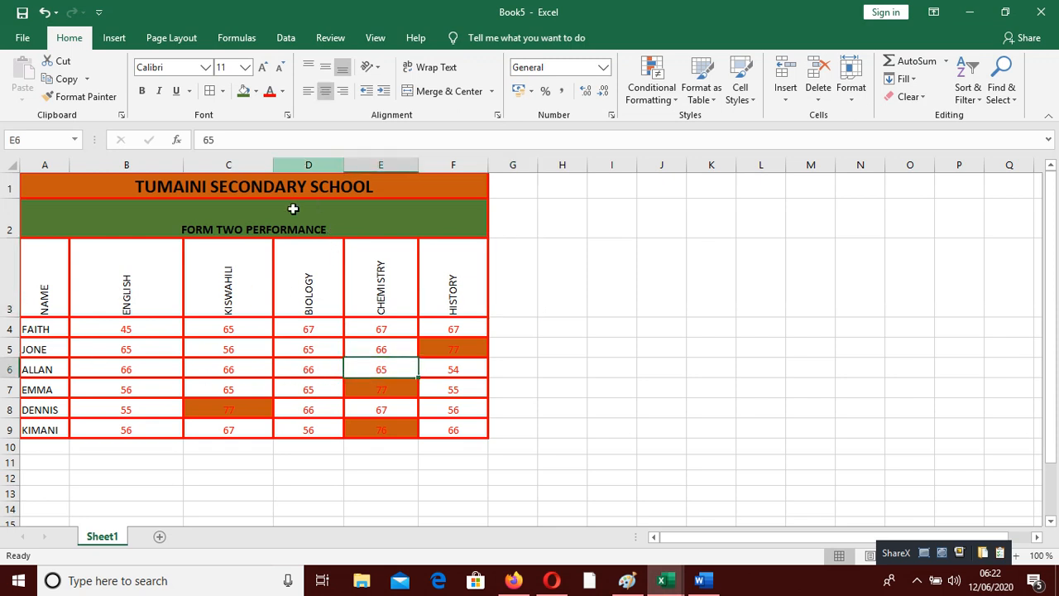
# - Insert a column before BIOLOGY and enter the heading AGRIC in D3
pyautogui.click(305, 165)
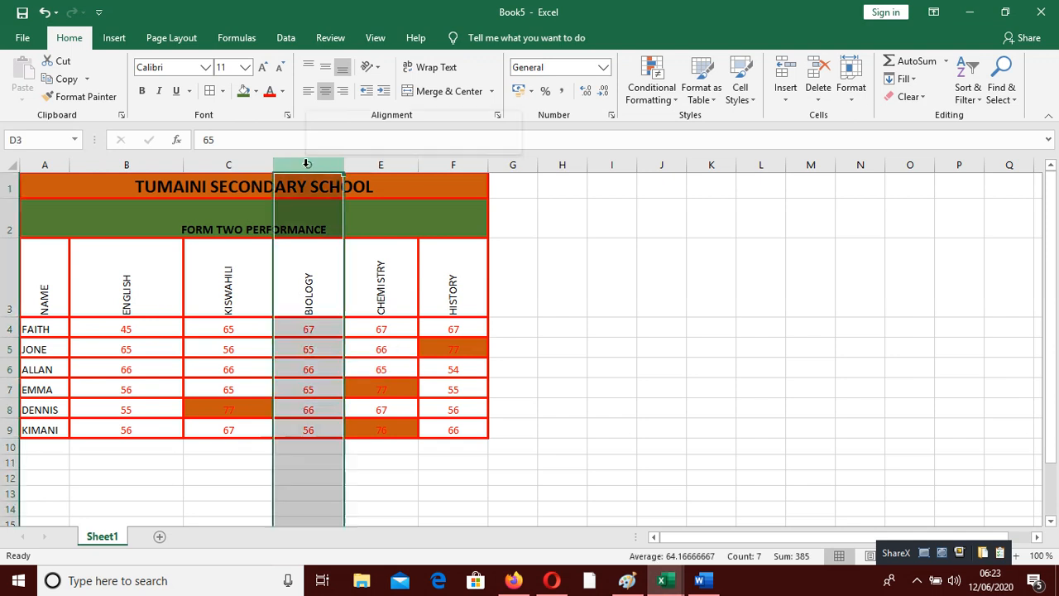
pyautogui.rightClick(306, 164)
pyautogui.press('Escape')
pyautogui.hotkey('ctrl', 'shift', '+')
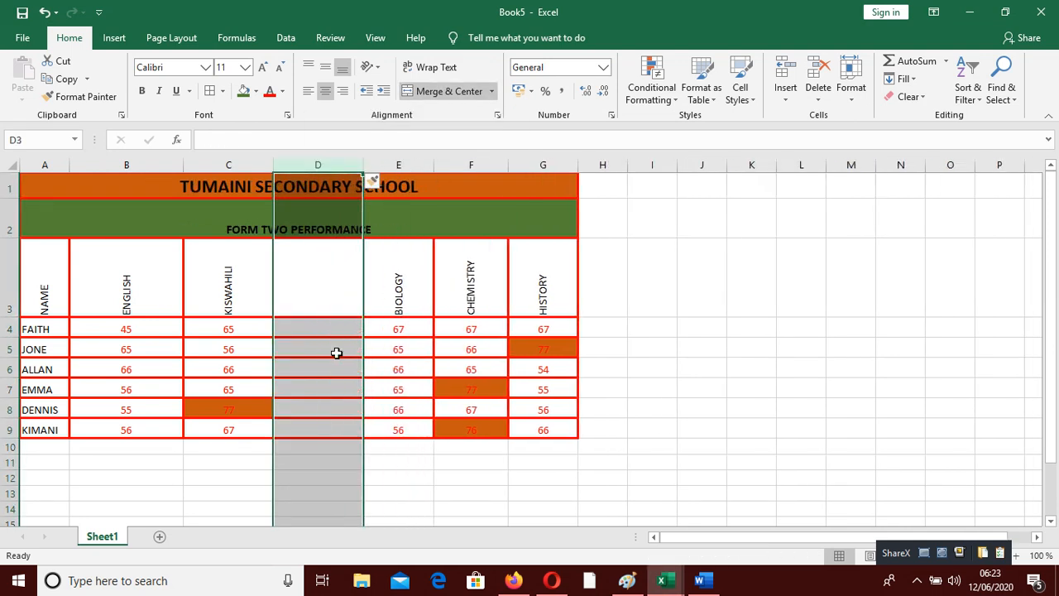
pyautogui.click(351, 282)
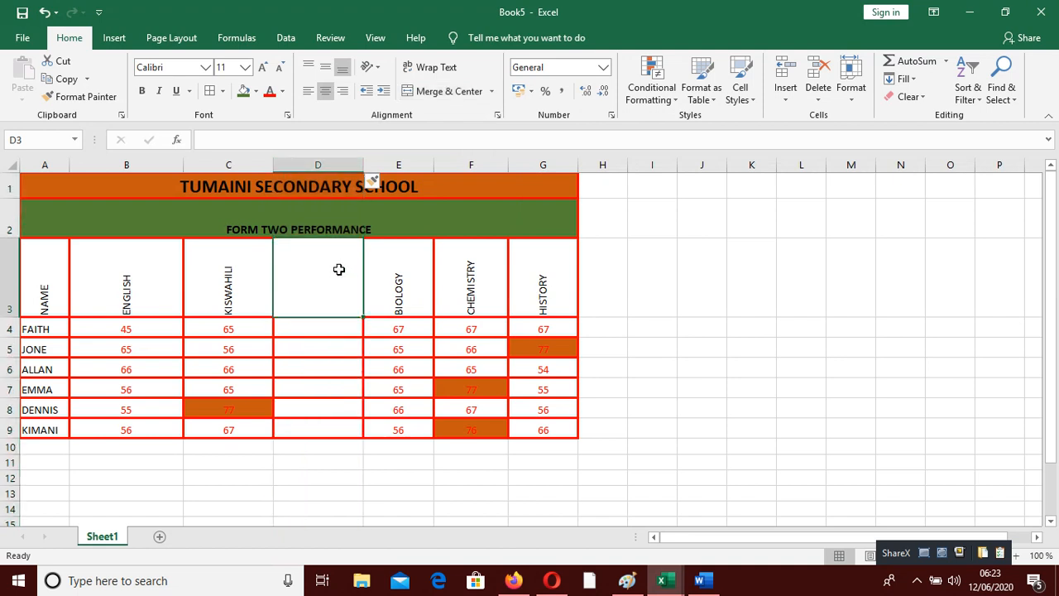
pyautogui.write('AGRIC')
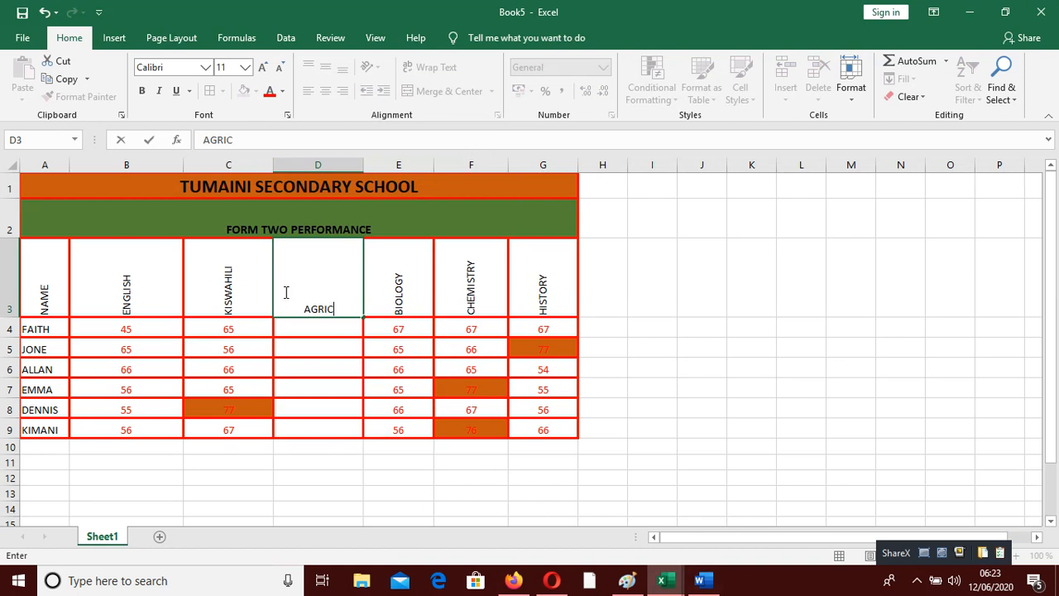
pyautogui.press('Return')
# - Enter the AGRIC marks 65, 67, 76, 77, 65 and 87 in D4:D9
pyautogui.write('45')
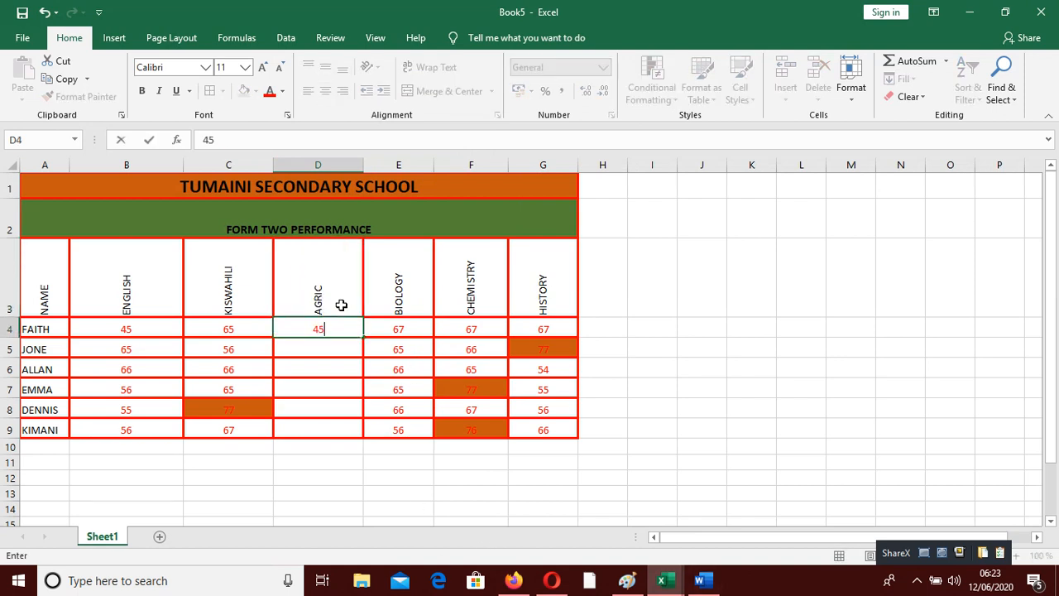
pyautogui.press('Escape')
pyautogui.write('65')
pyautogui.press('Return')
pyautogui.write('67')
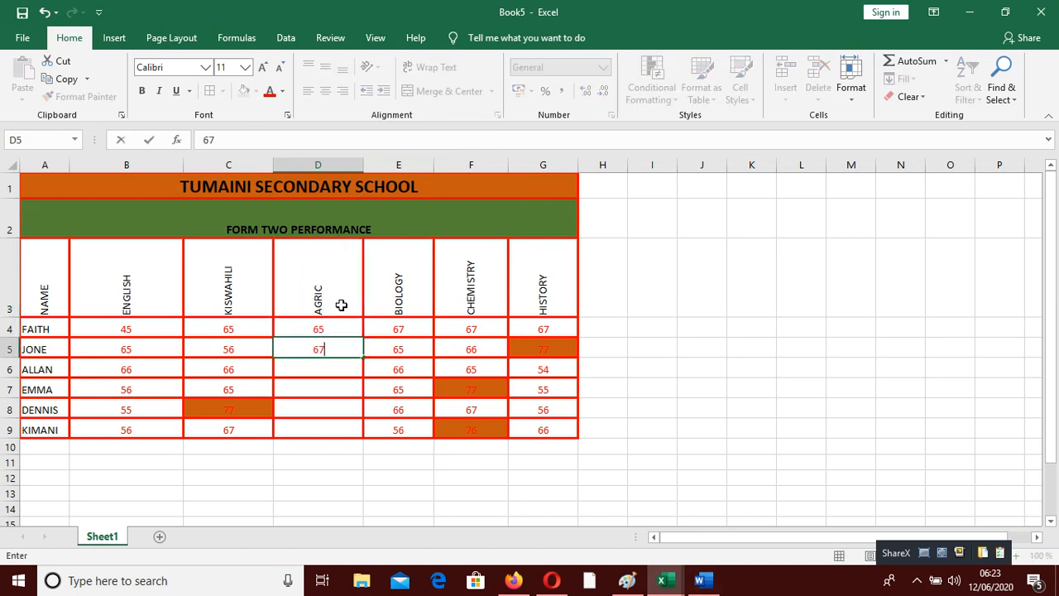
pyautogui.press('Return')
pyautogui.write('7')
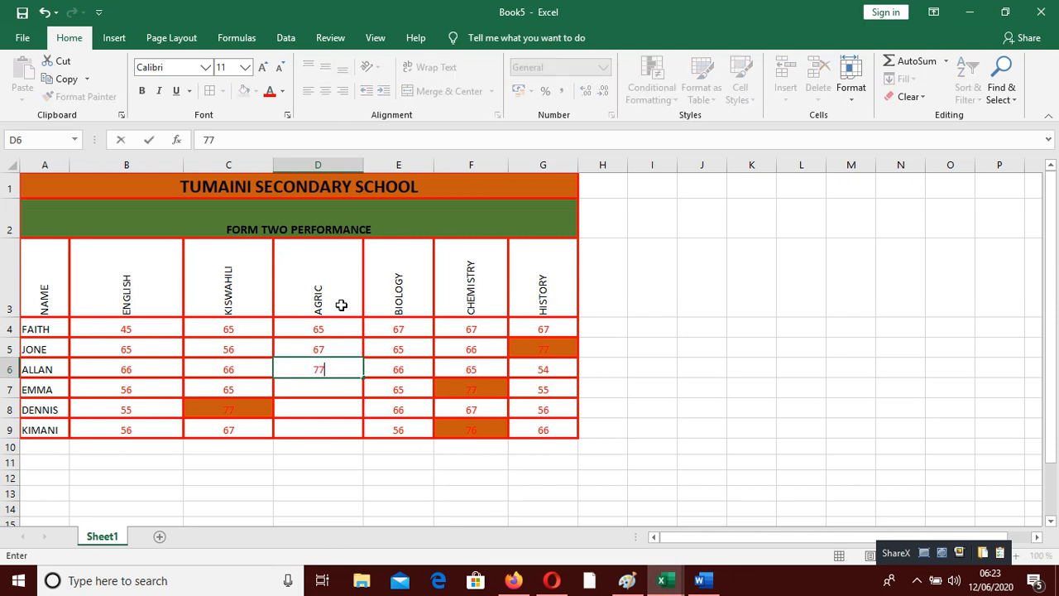
pyautogui.write('6')
pyautogui.press('Return')
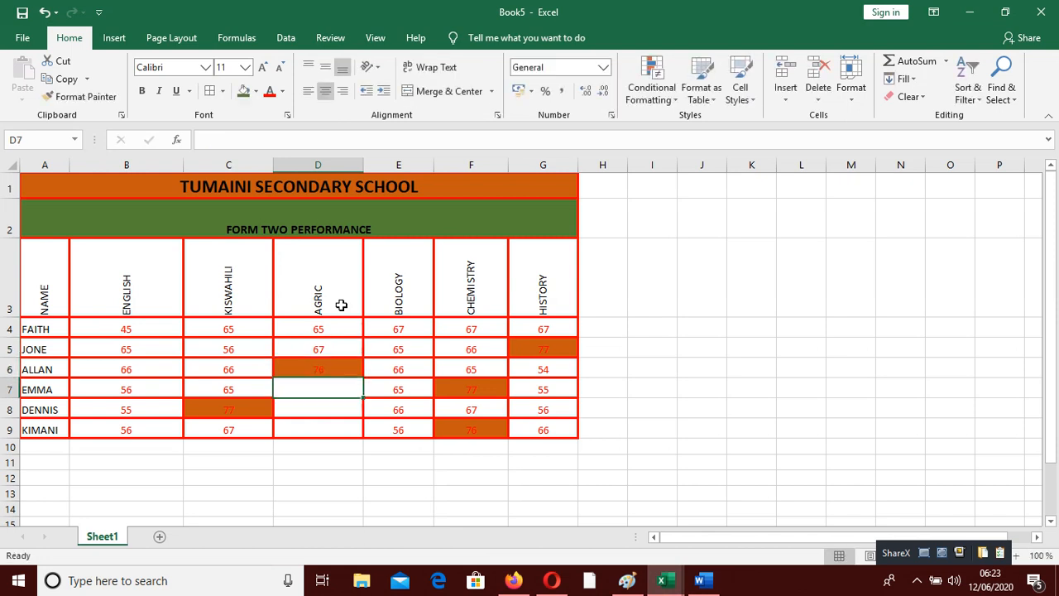
pyautogui.write('77')
pyautogui.press('Return')
pyautogui.write('65')
pyautogui.press('Return')
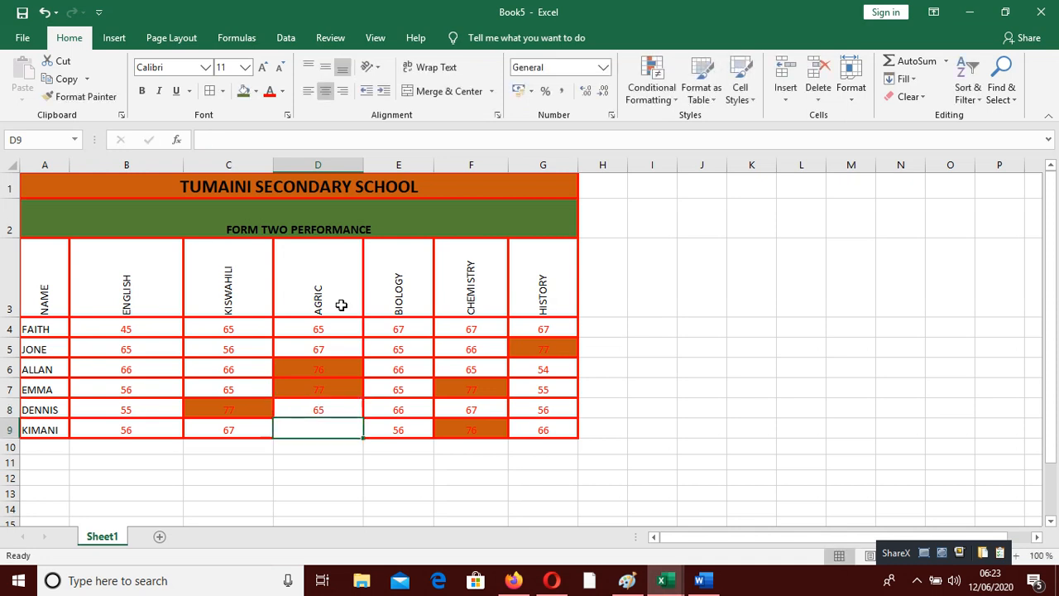
pyautogui.write('87')
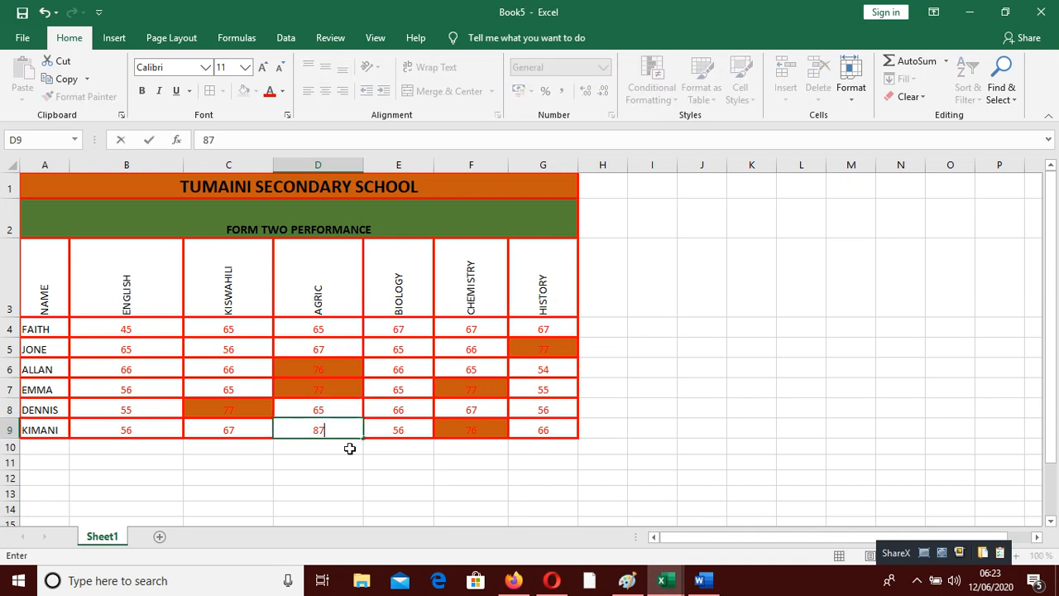
pyautogui.hotkey('ctrl', 'Return')
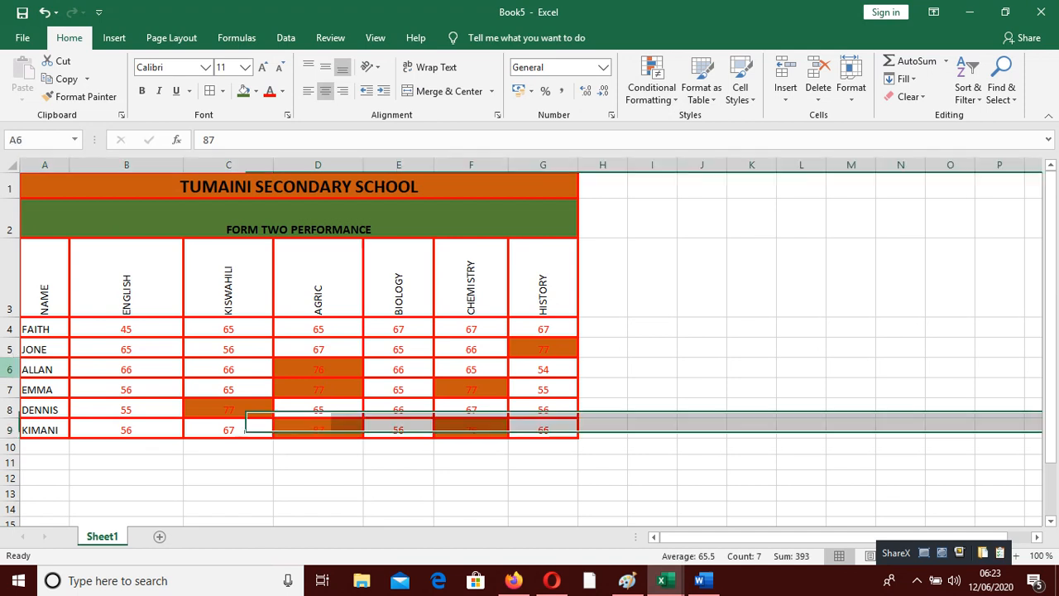
# - Insert a new row above row 6 and enter the additional student's name in A6
pyautogui.rightClick(10, 370)
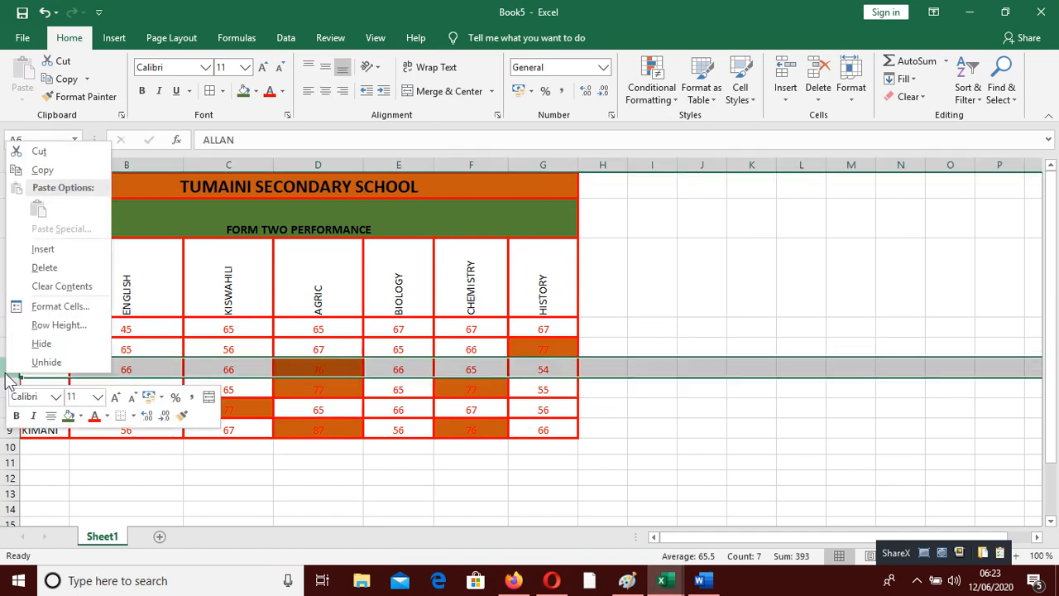
pyautogui.click(43, 249)
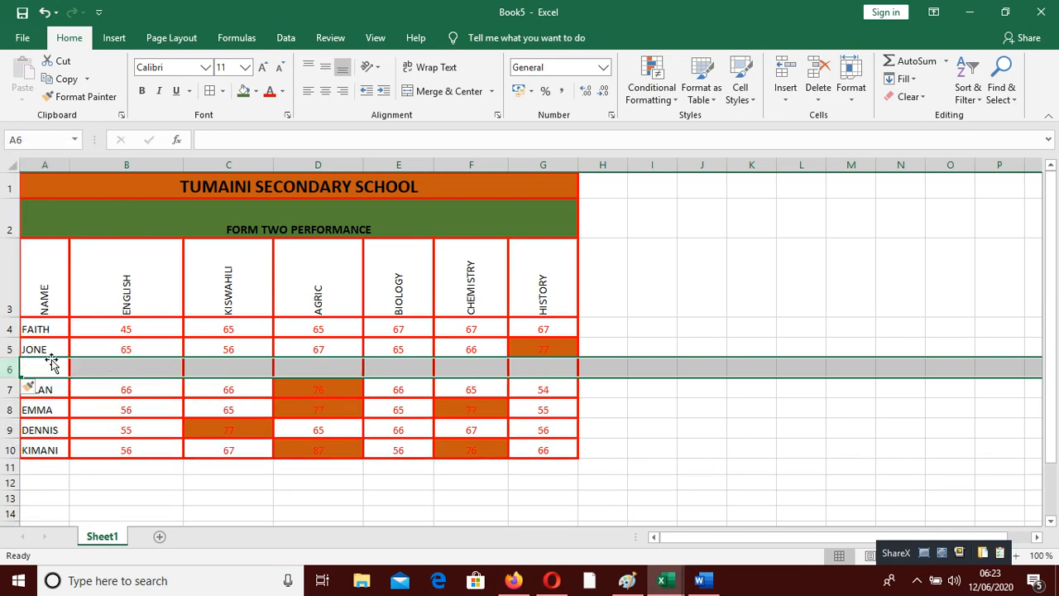
pyautogui.write('TI')
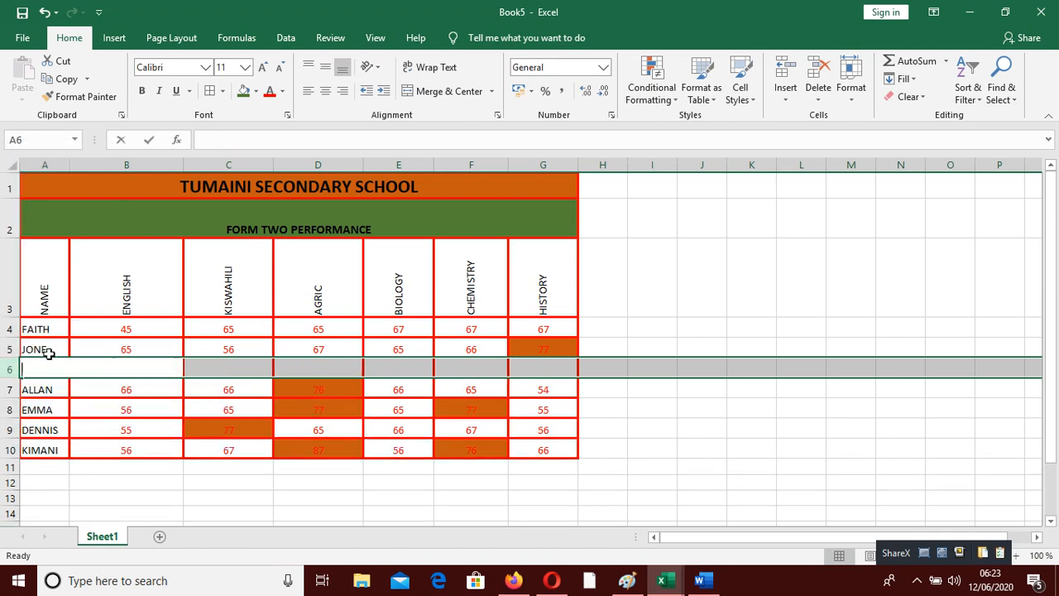
pyautogui.write('M')
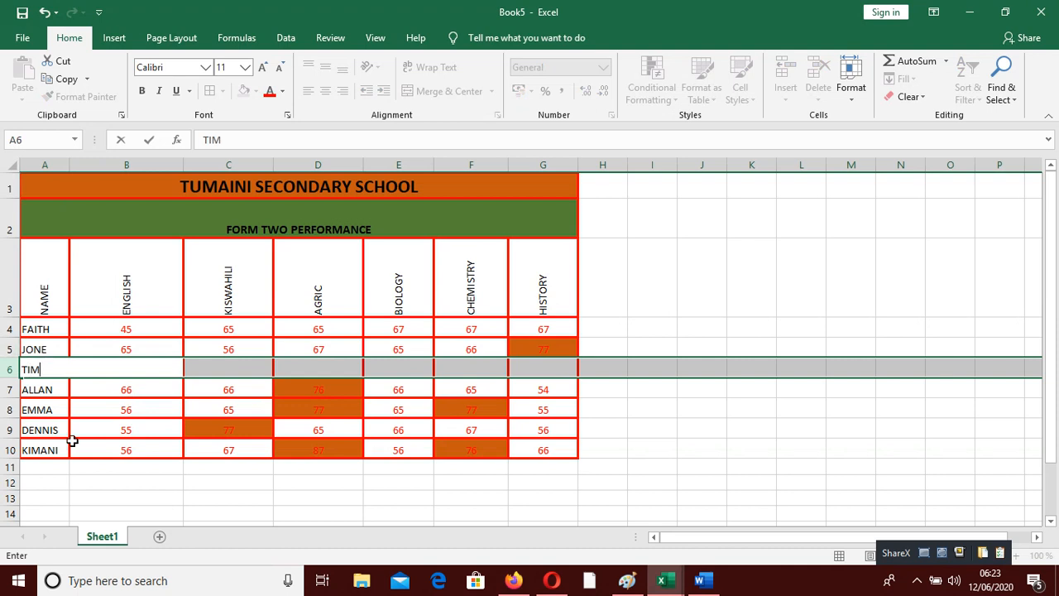
pyautogui.click(121, 441)
# - Enter the new student's marks 45, 65, 66, 76, 7 and 65 in B6:G6
pyautogui.click(102, 370)
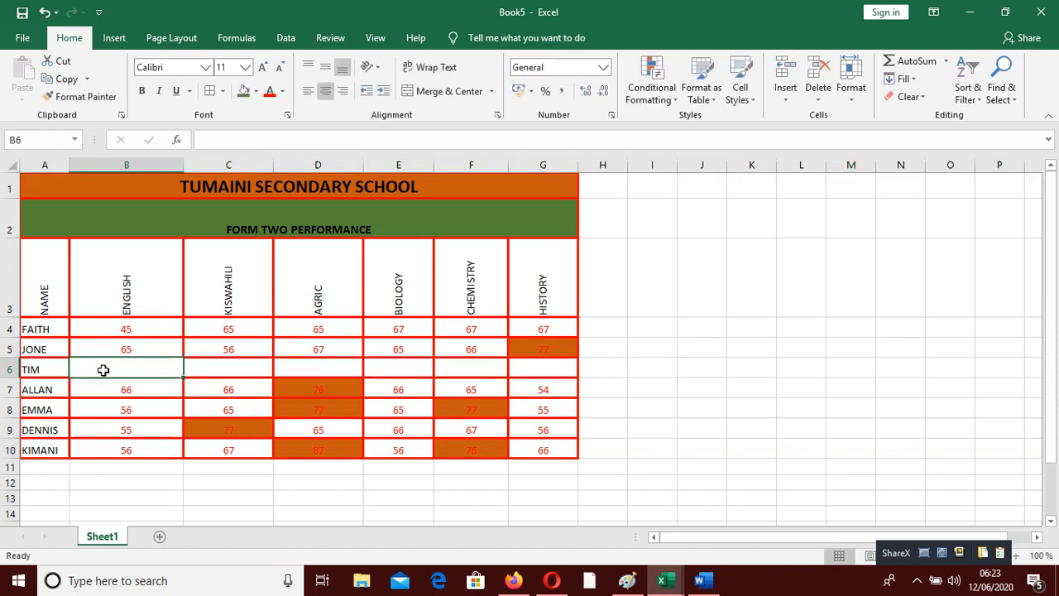
pyautogui.write('45')
pyautogui.press('Tab')
pyautogui.write('65')
pyautogui.press('Tab')
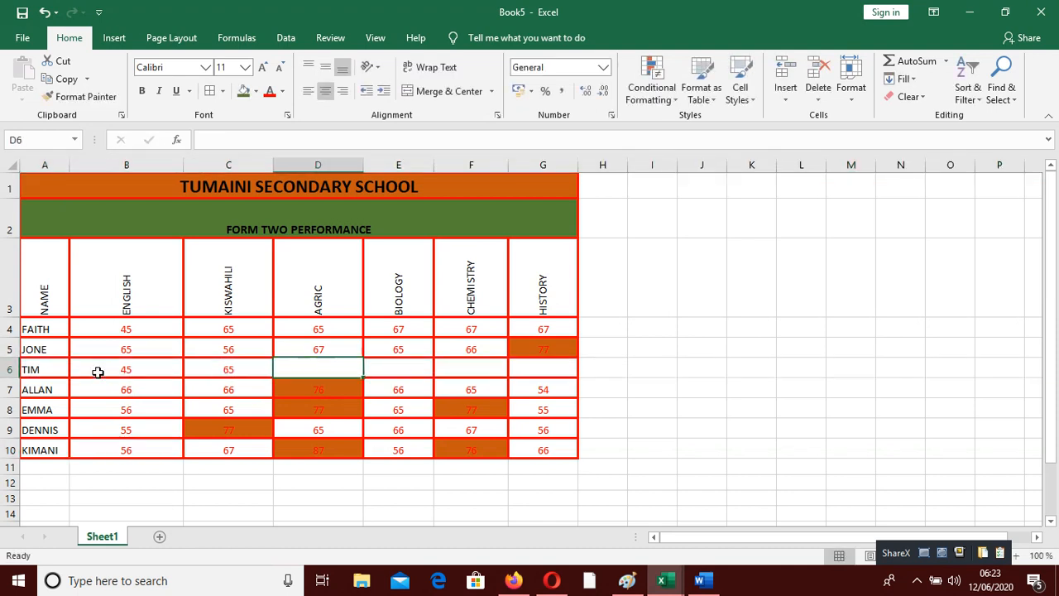
pyautogui.write('66')
pyautogui.press('Tab')
pyautogui.write('76')
pyautogui.press('Tab')
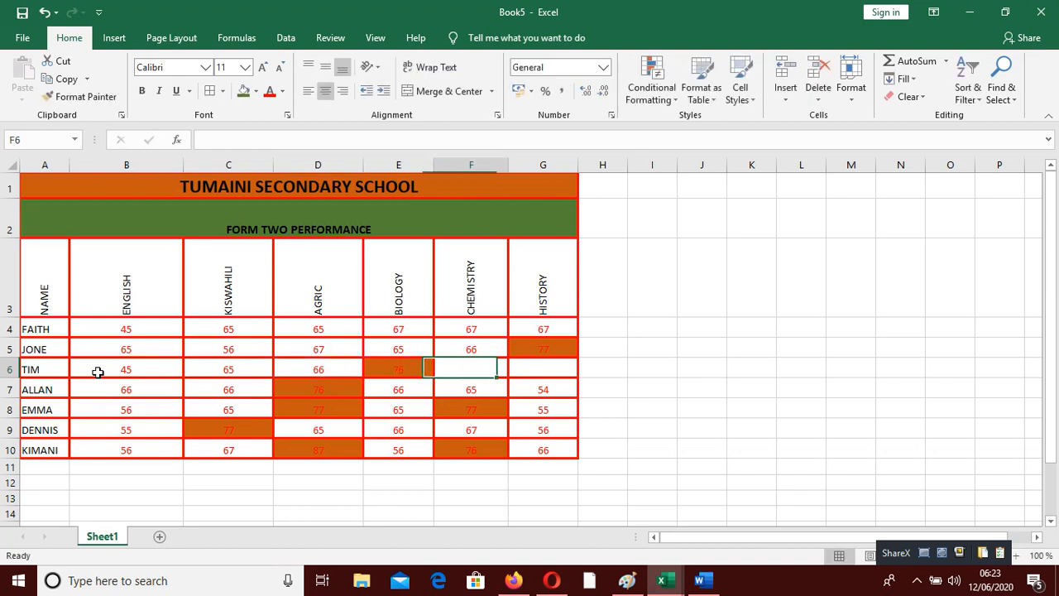
pyautogui.write('7')
pyautogui.press('Tab')
pyautogui.write('6')
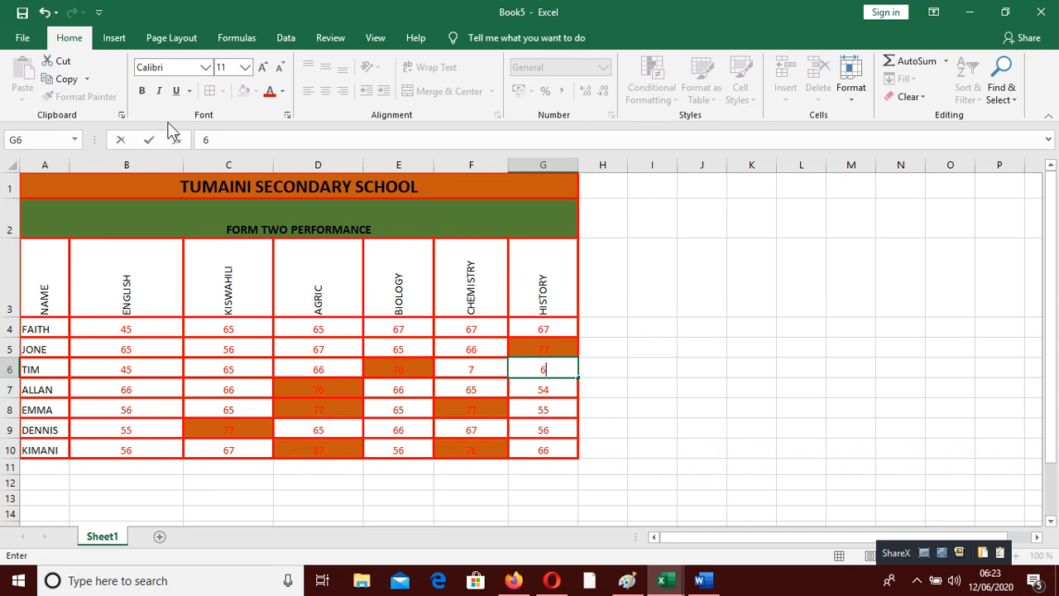
pyautogui.write('5')
pyautogui.moveTo(674, 281); pyautogui.dragTo(759, 282)
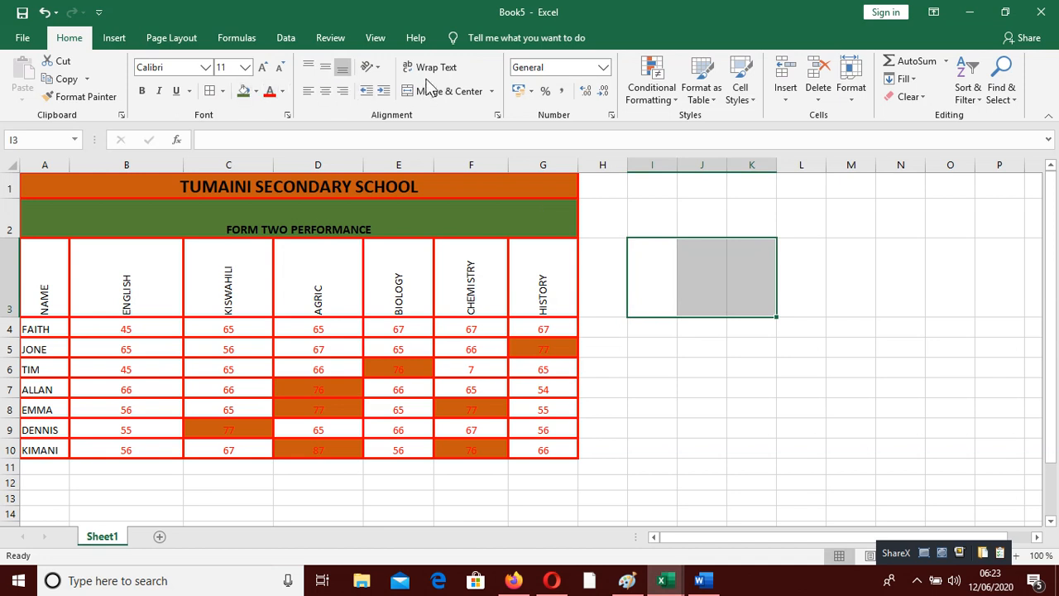
pyautogui.click(491, 92)
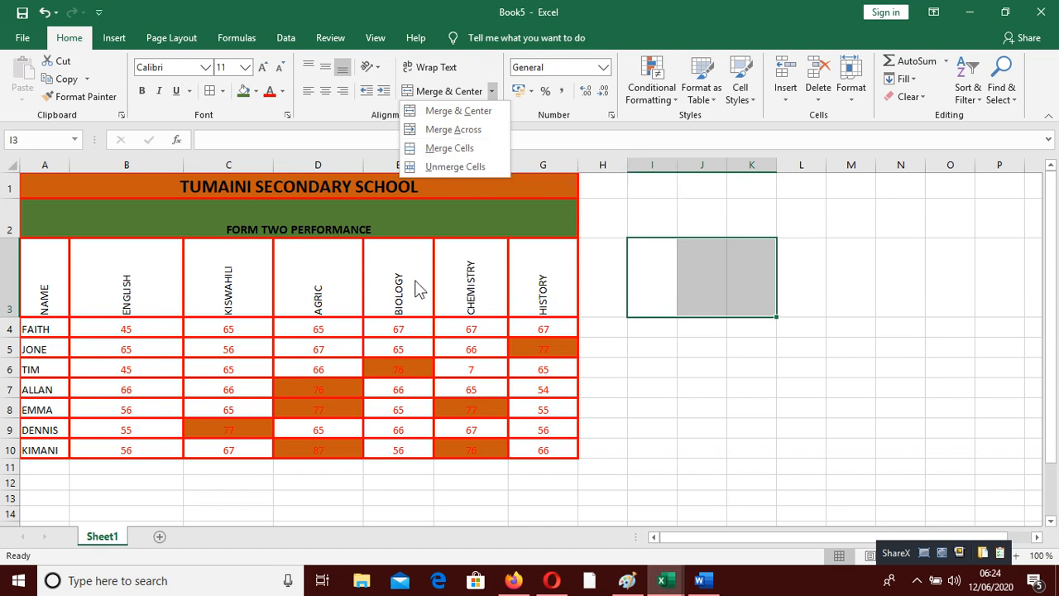
pyautogui.click(624, 373)
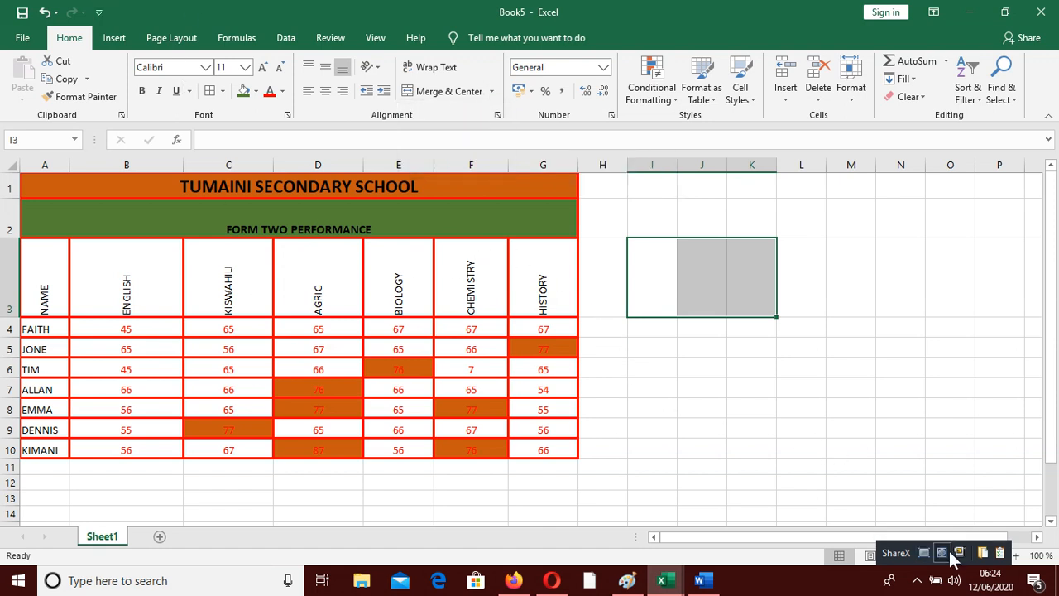